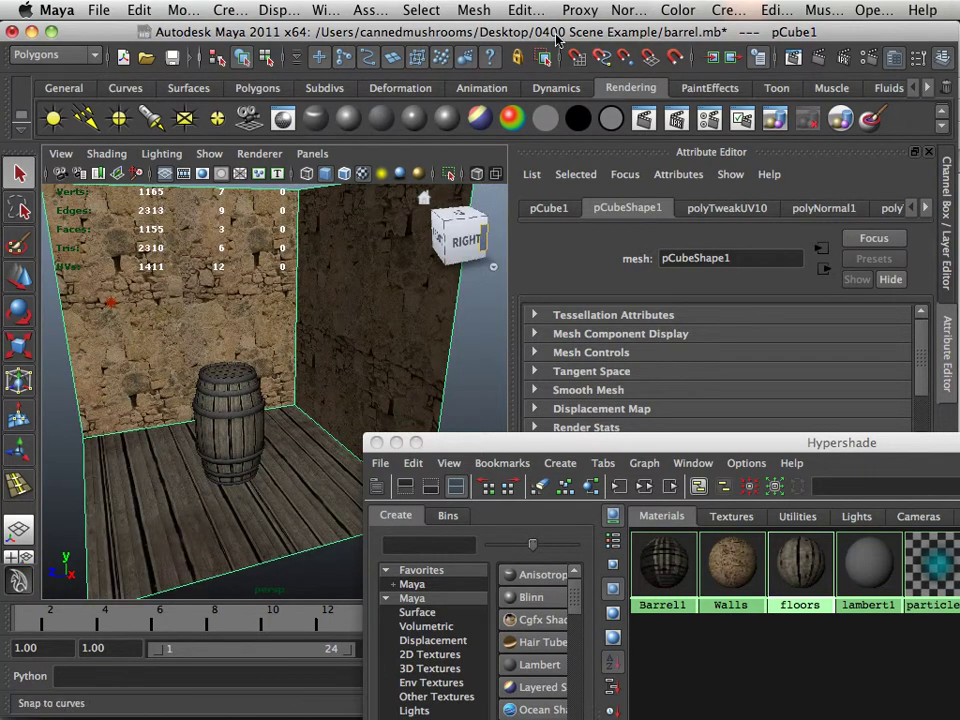
# Step: Display the room with Backface Culling on and inspect its walls and floor from several sides
pyautogui.keyDown('alt'); pyautogui.moveTo(326, 274); pyautogui.dragTo(142, 218); pyautogui.keyUp('alt')
pyautogui.click(106, 153)
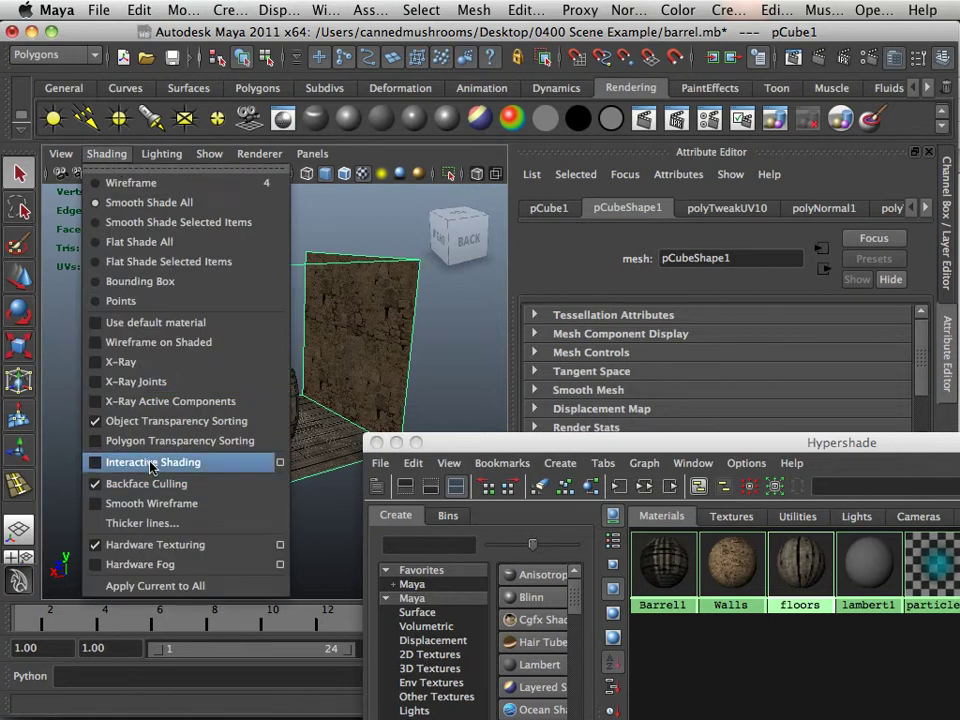
pyautogui.keyDown('alt'); pyautogui.moveTo(435, 381); pyautogui.dragTo(439, 369, button='right'); pyautogui.keyUp('alt')
pyautogui.keyDown('alt'); pyautogui.moveTo(439, 369); pyautogui.dragTo(300, 372); pyautogui.keyUp('alt')
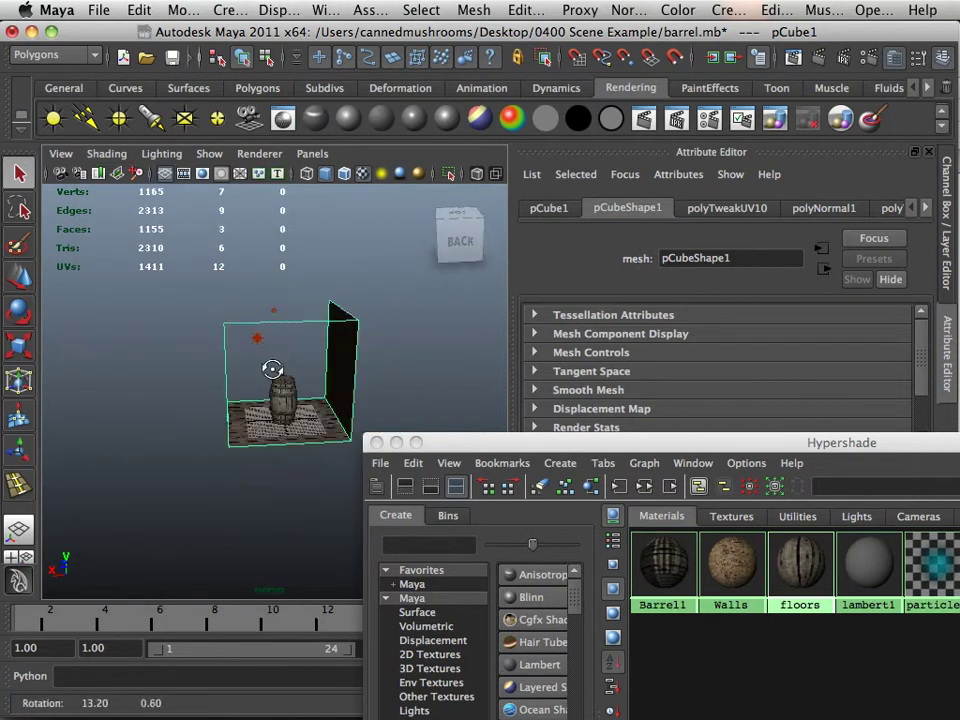
pyautogui.keyDown('alt'); pyautogui.moveTo(300, 372); pyautogui.dragTo(246, 375, button='right'); pyautogui.keyUp('alt')
pyautogui.keyDown('alt'); pyautogui.moveTo(246, 375); pyautogui.dragTo(343, 387); pyautogui.keyUp('alt')
pyautogui.keyDown('alt'); pyautogui.moveTo(343, 387); pyautogui.dragTo(392, 386, button='right'); pyautogui.keyUp('alt')
pyautogui.keyDown('alt'); pyautogui.moveTo(392, 386); pyautogui.dragTo(418, 362); pyautogui.keyUp('alt')
# Step: Reverse the room cube's normals twice so that all its faces point inward, then clear the selection
pyautogui.click(628, 10)
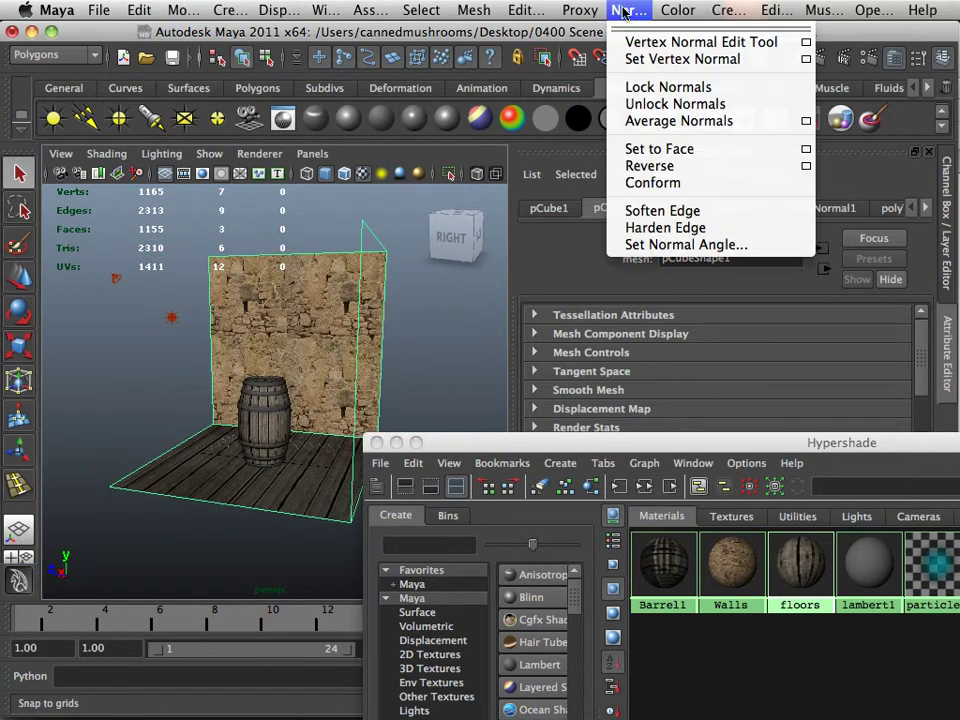
pyautogui.click(649, 165)
pyautogui.keyDown('alt'); pyautogui.moveTo(378, 190); pyautogui.dragTo(243, 318); pyautogui.keyUp('alt')
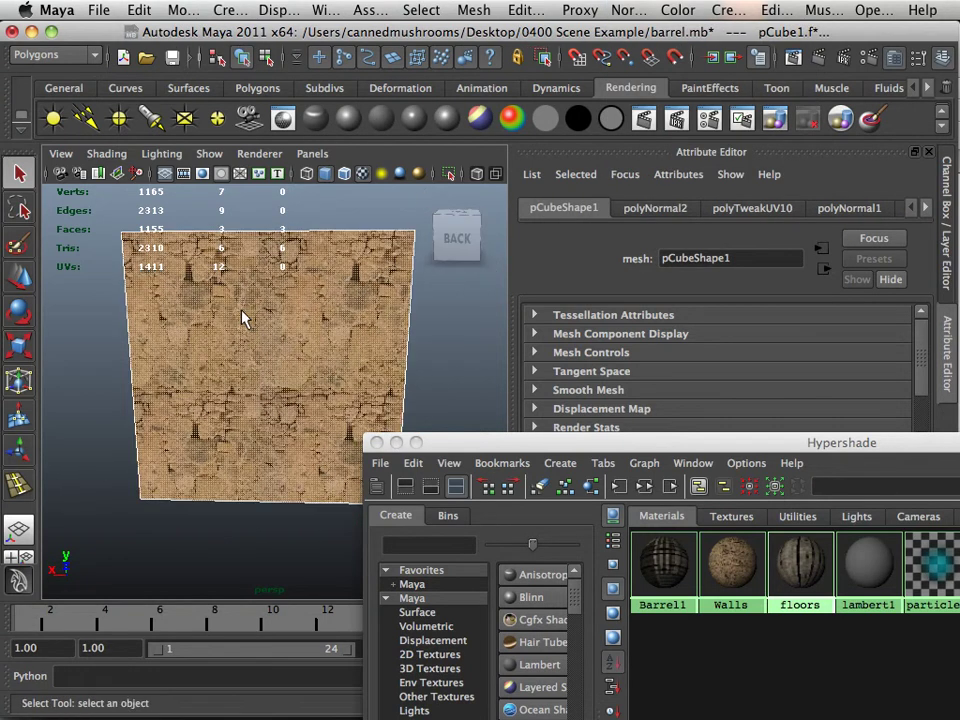
pyautogui.press('g')
pyautogui.keyDown('alt'); pyautogui.moveTo(108, 337); pyautogui.dragTo(400, 348); pyautogui.keyUp('alt')
pyautogui.click(476, 364)
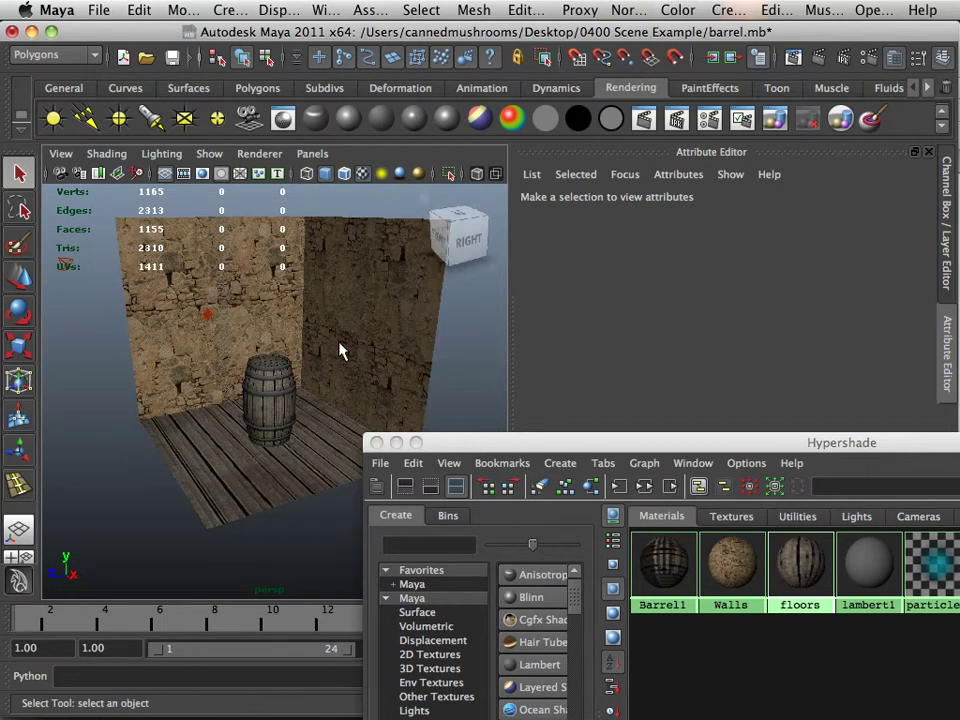
# Step: Select the room cube and open the mental ray Batch Bake options from the Rendering menu set
pyautogui.keyDown('alt'); pyautogui.moveTo(339, 349); pyautogui.dragTo(364, 351, button='middle'); pyautogui.keyUp('alt')
pyautogui.click(364, 356)
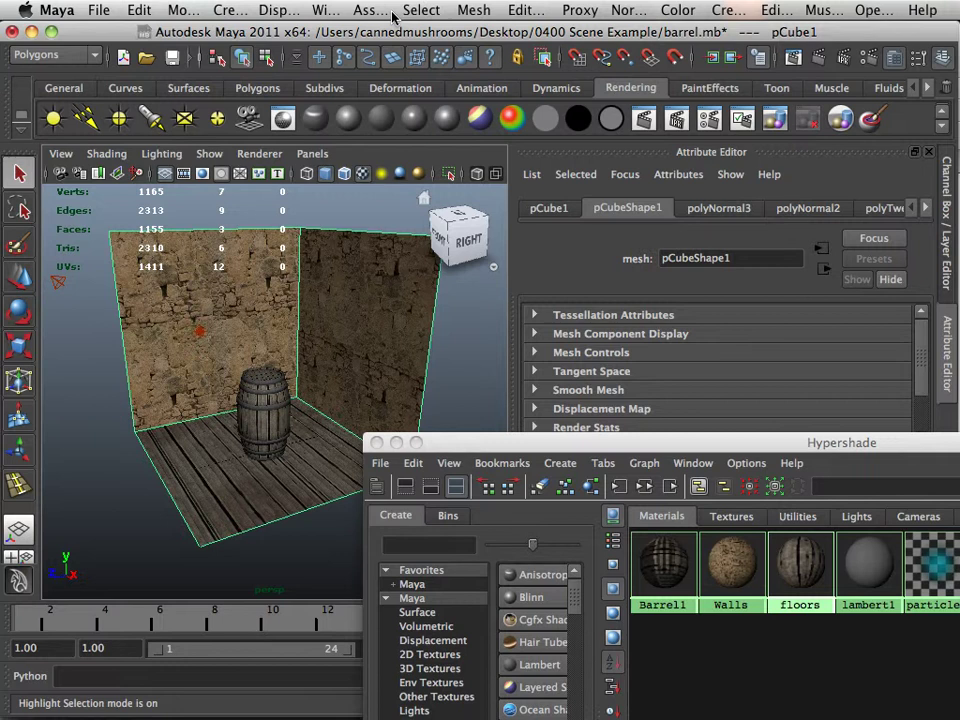
pyautogui.click(70, 58)
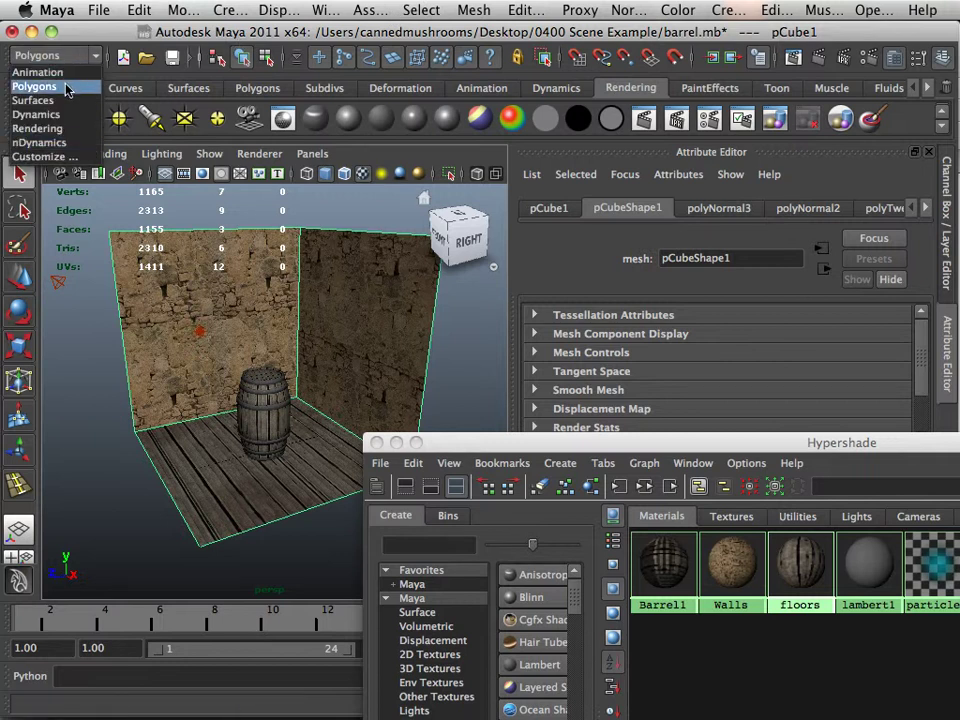
pyautogui.click(58, 128)
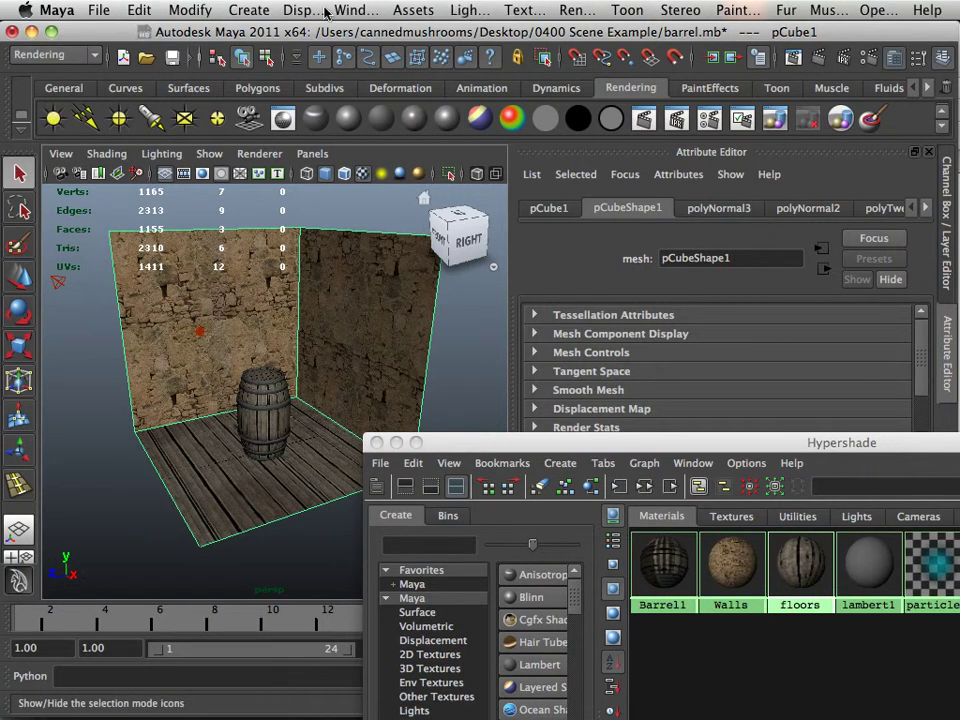
pyautogui.click(465, 12)
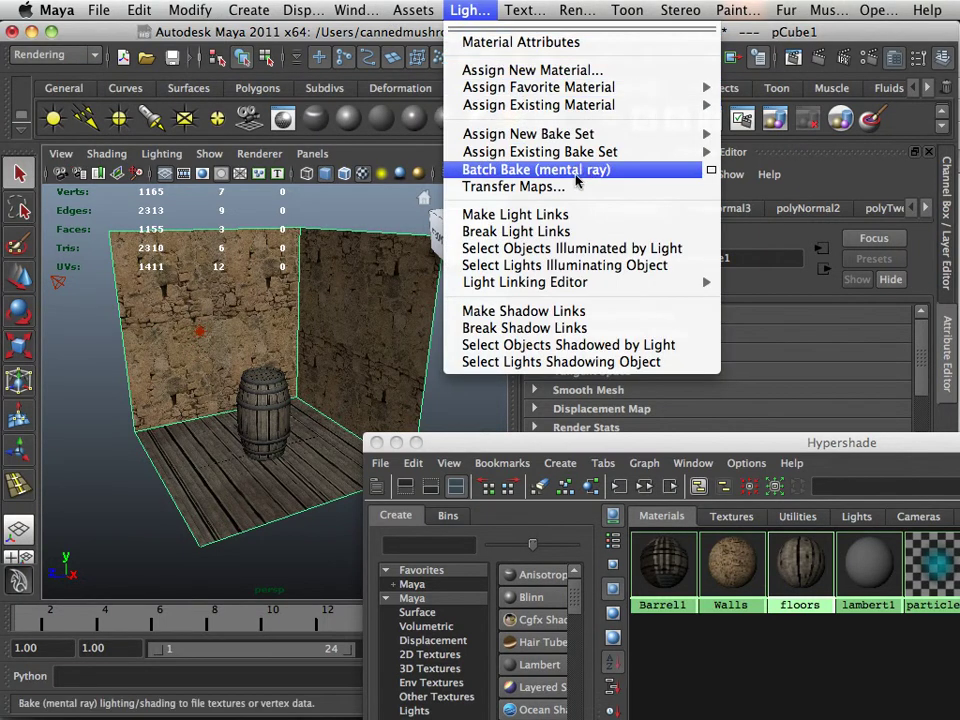
pyautogui.click(711, 170)
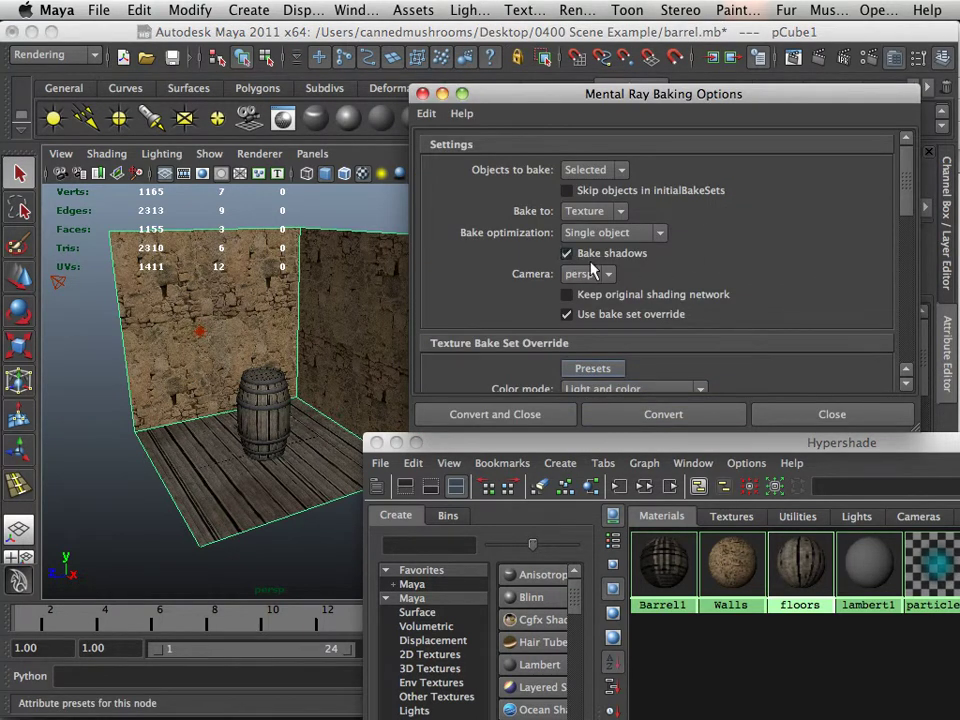
# Step: Review the texture bake override settings, including the prefix, X and Y resolution, file format and number of samples
pyautogui.moveTo(905, 190); pyautogui.dragTo(906, 267)
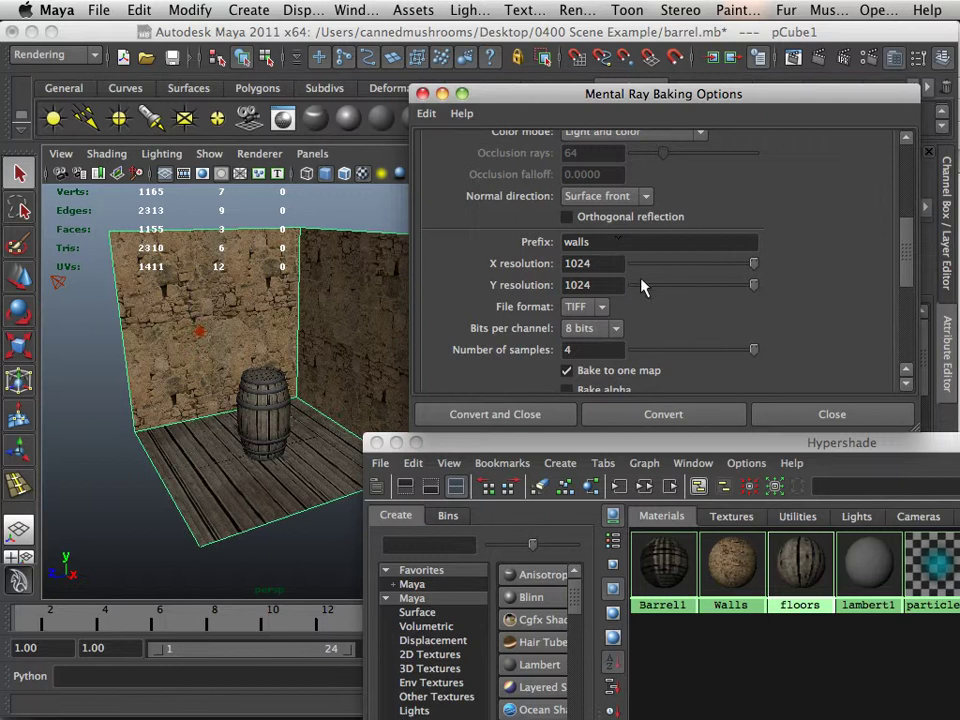
pyautogui.doubleClick(598, 263)
pyautogui.click(582, 285)
pyautogui.doubleClick(578, 285)
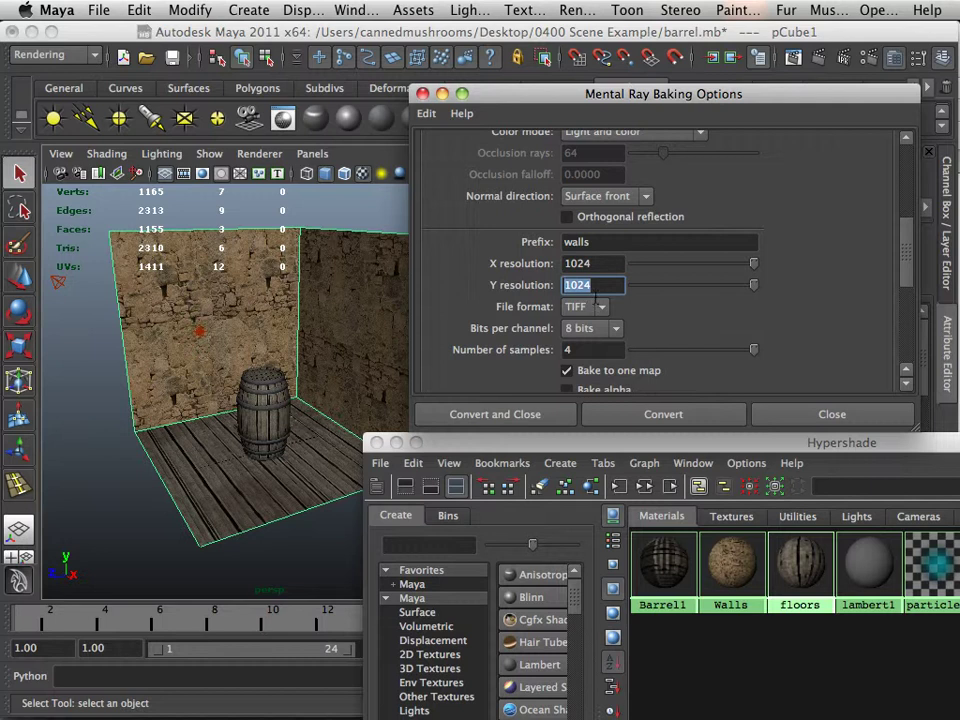
pyautogui.moveTo(906, 264); pyautogui.dragTo(906, 274)
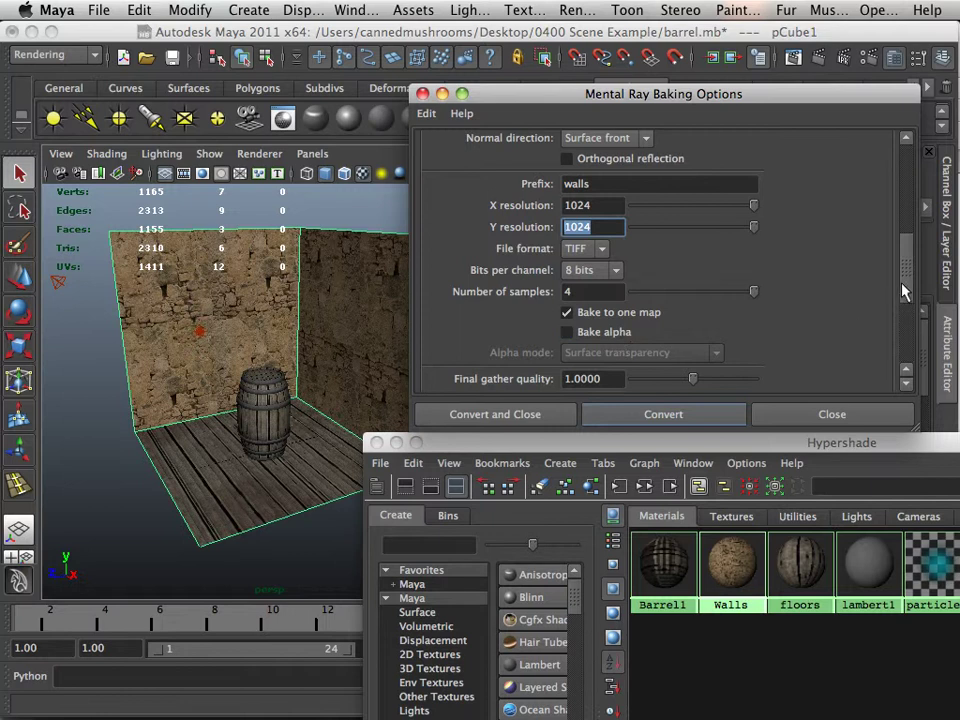
pyautogui.scroll(-2, 904, 300)
pyautogui.scroll(2, 904, 300)
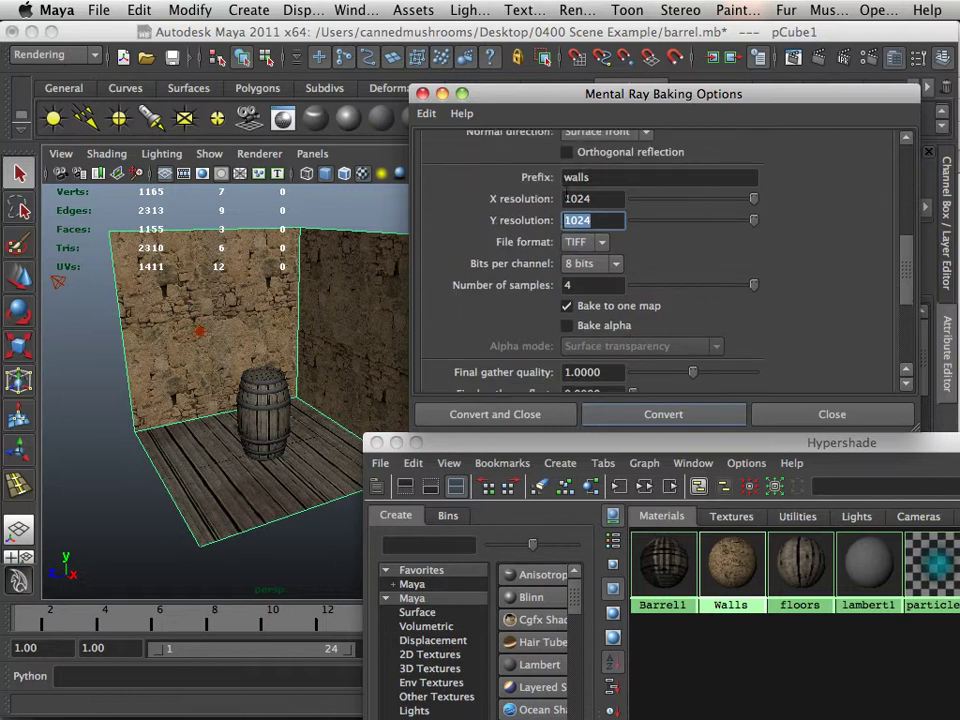
pyautogui.keyDown('alt'); pyautogui.moveTo(165, 175); pyautogui.dragTo(195, 200); pyautogui.keyUp('alt')
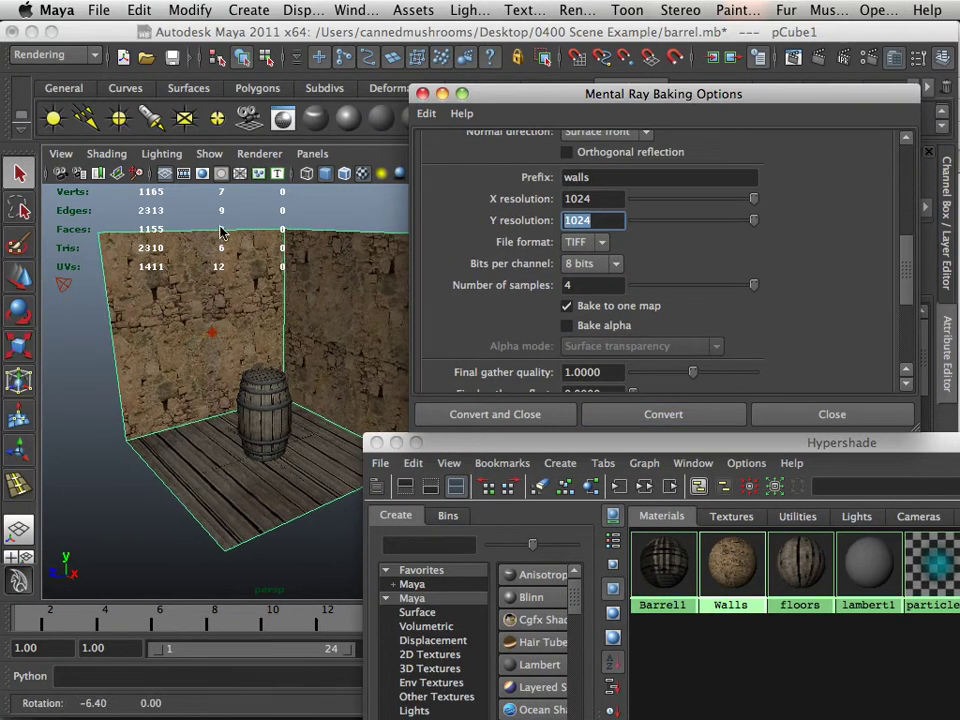
pyautogui.keyDown('alt'); pyautogui.moveTo(200, 230); pyautogui.dragTo(199, 266, button='right'); pyautogui.keyUp('alt')
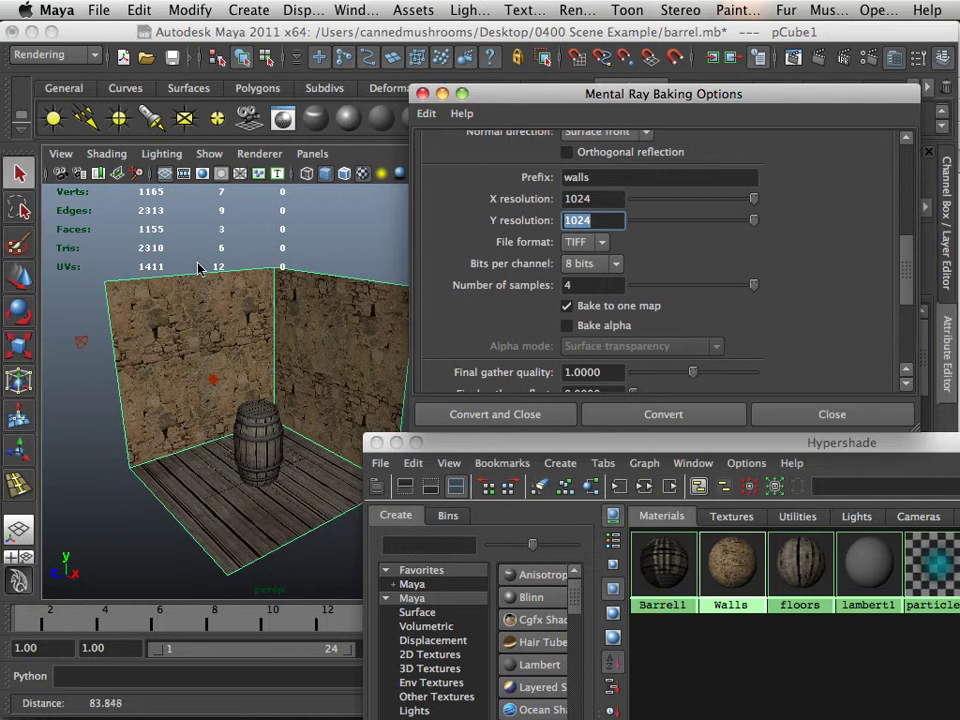
pyautogui.keyDown('alt'); pyautogui.moveTo(199, 266); pyautogui.dragTo(218, 268); pyautogui.keyUp('alt')
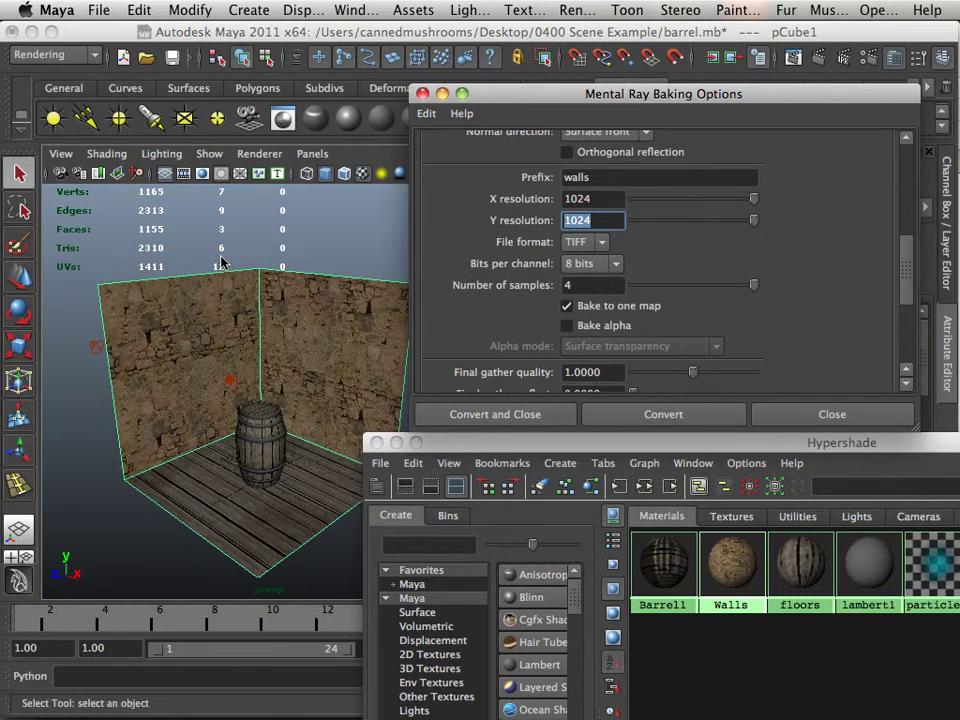
pyautogui.keyDown('alt'); pyautogui.moveTo(218, 267); pyautogui.dragTo(221, 273, button='right'); pyautogui.keyUp('alt')
pyautogui.keyDown('alt'); pyautogui.moveTo(221, 273); pyautogui.dragTo(221, 268); pyautogui.keyUp('alt')
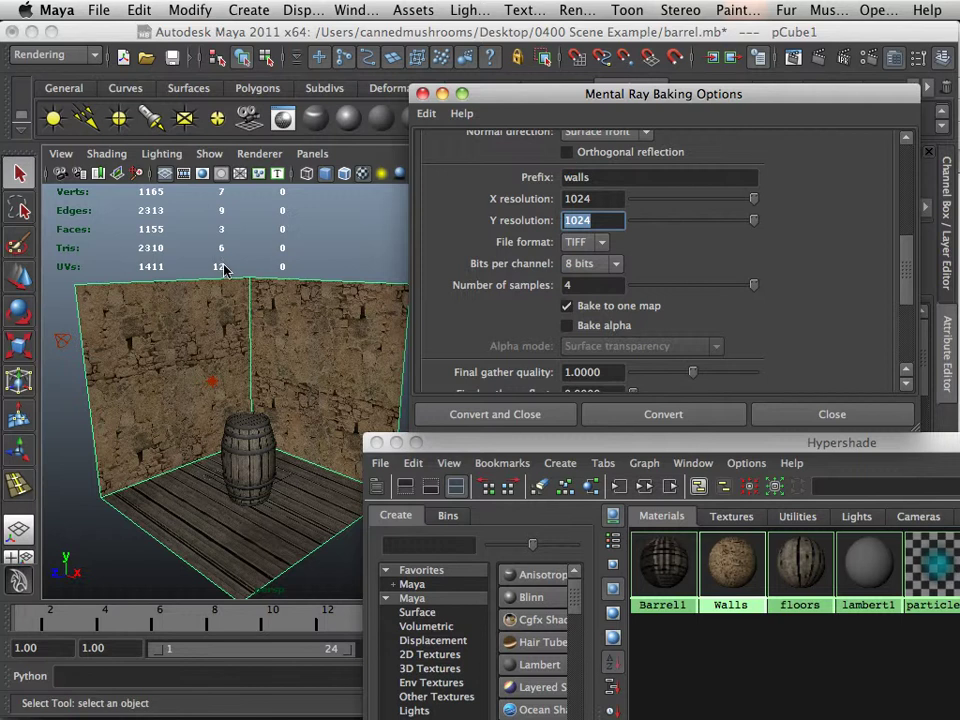
pyautogui.keyDown('alt'); pyautogui.moveTo(231, 279); pyautogui.dragTo(234, 279, button='right'); pyautogui.keyUp('alt')
pyautogui.keyDown('alt'); pyautogui.moveTo(234, 279); pyautogui.dragTo(205, 281); pyautogui.keyUp('alt')
pyautogui.keyDown('alt'); pyautogui.moveTo(205, 281); pyautogui.dragTo(225, 281, button='right'); pyautogui.keyUp('alt')
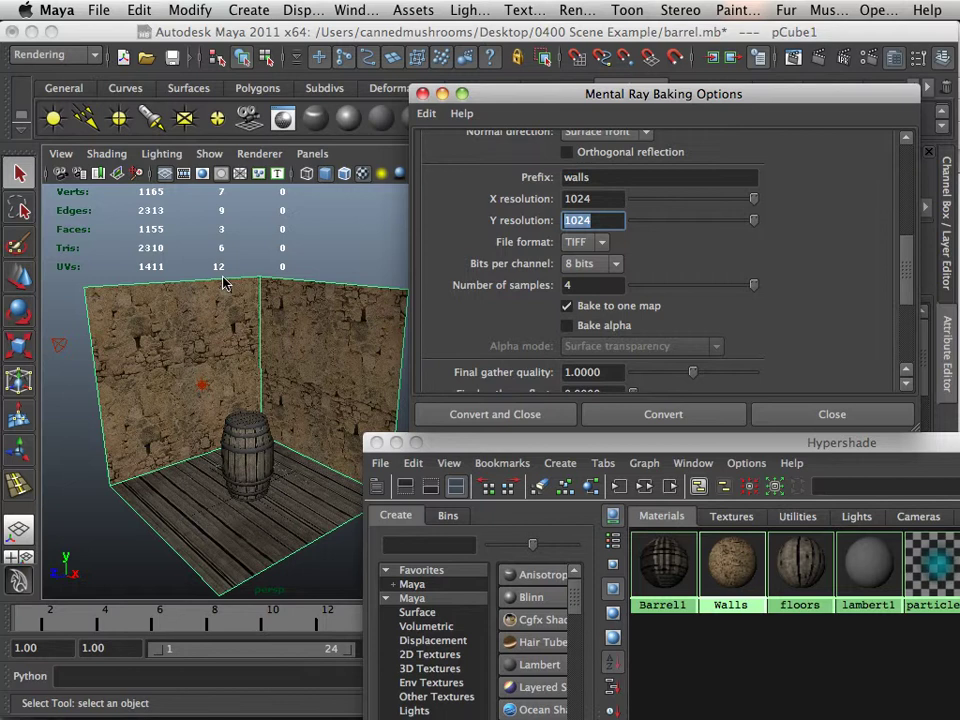
pyautogui.keyDown('alt'); pyautogui.moveTo(227, 281); pyautogui.dragTo(220, 285, button='middle'); pyautogui.keyUp('alt')
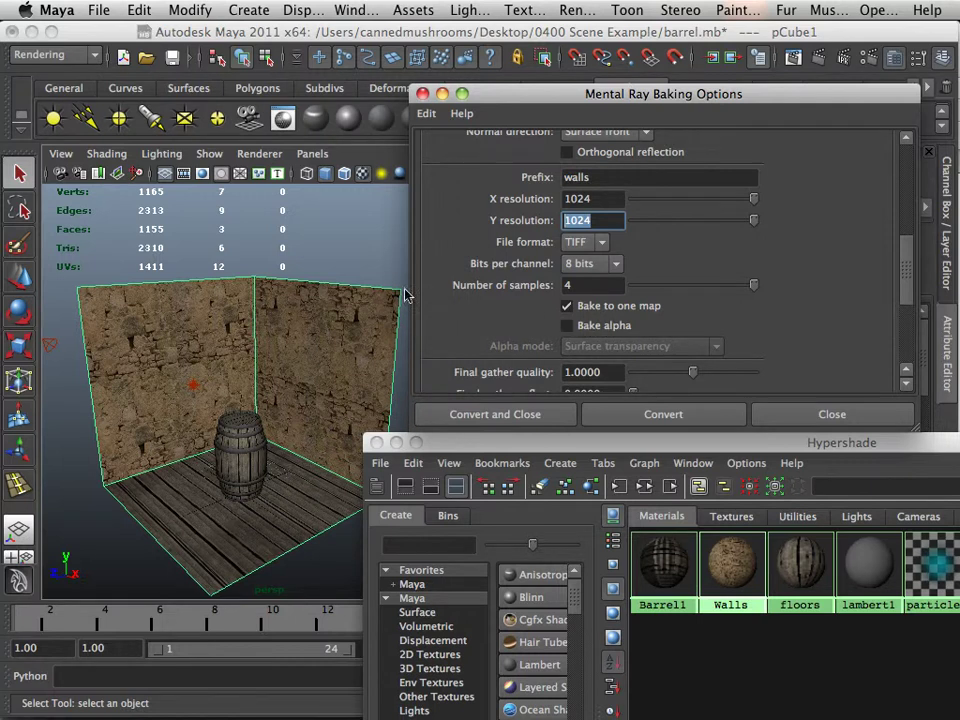
# Step: Save the scene and bake the room's lighting and shadows to a texture with the current mental ray settings
pyautogui.click(106, 16)
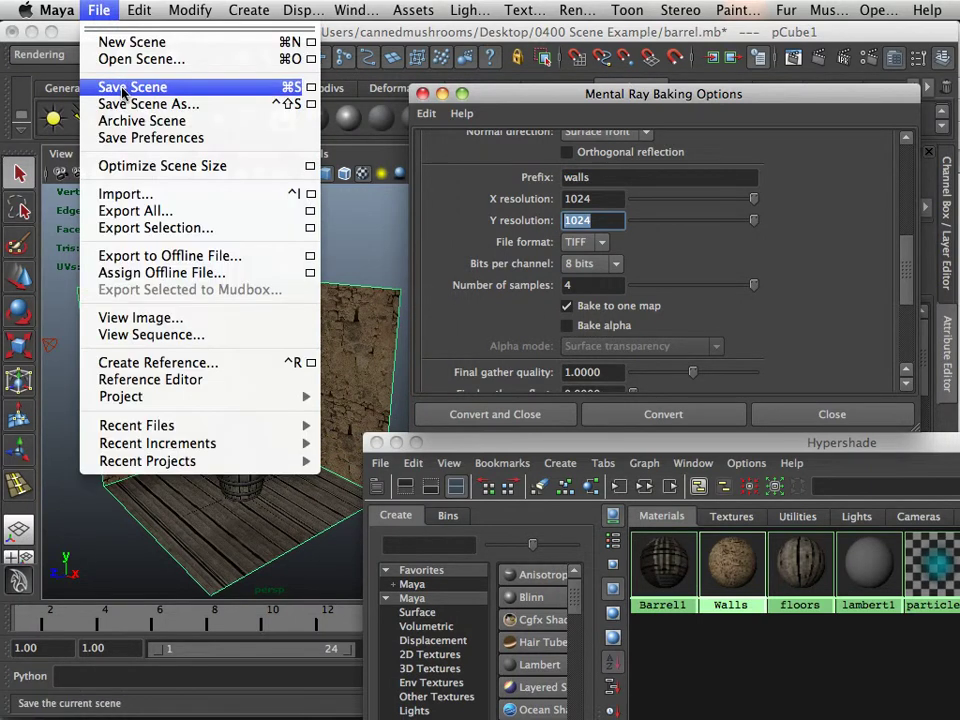
pyautogui.click(120, 86)
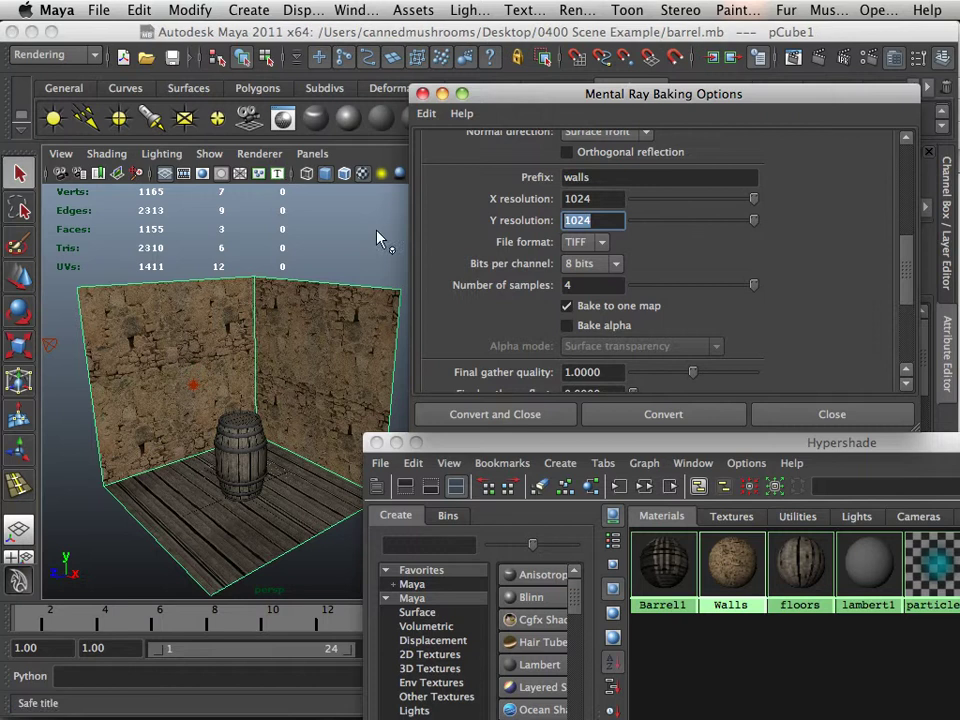
pyautogui.click(650, 416)
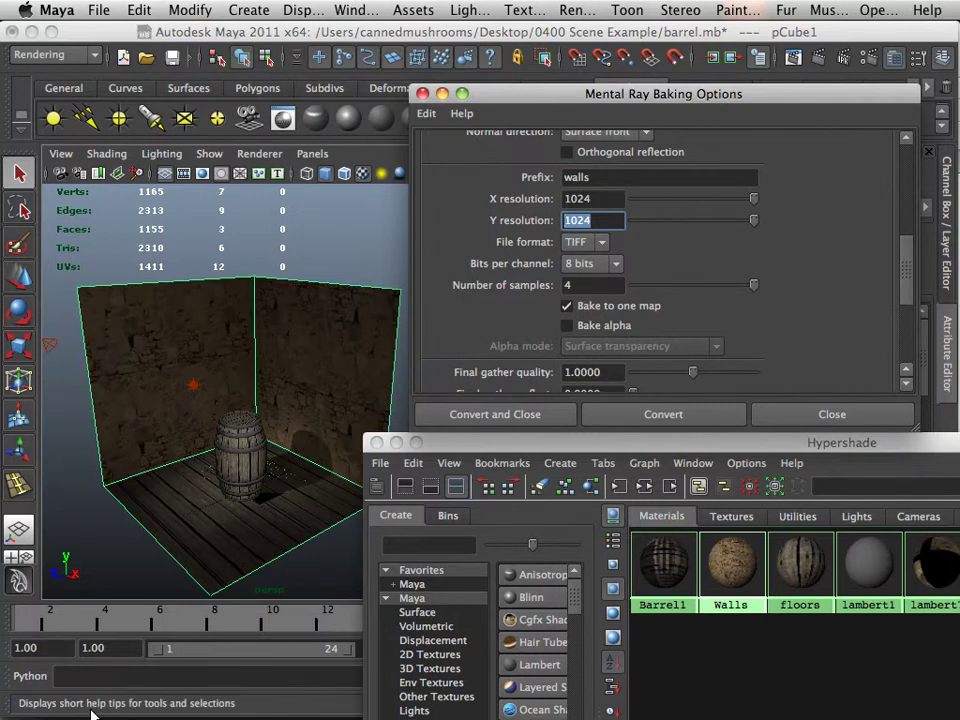
# Step: Examine the baked shadows on the floor and walls around the barrel from close up
pyautogui.keyDown('alt'); pyautogui.moveTo(139, 487); pyautogui.dragTo(210, 428); pyautogui.keyUp('alt')
pyautogui.keyDown('alt'); pyautogui.moveTo(210, 428); pyautogui.dragTo(261, 449, button='right'); pyautogui.keyUp('alt')
pyautogui.keyDown('alt'); pyautogui.moveTo(261, 449); pyautogui.dragTo(171, 461); pyautogui.keyUp('alt')
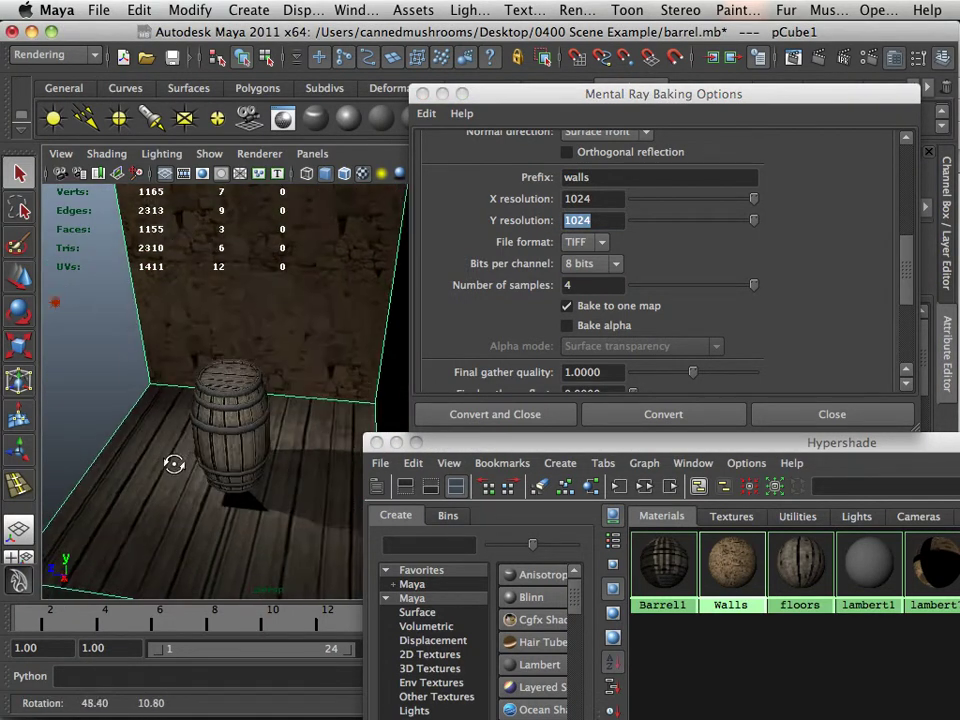
pyautogui.keyDown('alt'); pyautogui.moveTo(171, 461); pyautogui.dragTo(290, 525, button='right'); pyautogui.keyUp('alt')
pyautogui.keyDown('alt'); pyautogui.moveTo(290, 525); pyautogui.dragTo(311, 349, button='middle'); pyautogui.keyUp('alt')
pyautogui.keyDown('alt'); pyautogui.moveTo(311, 349); pyautogui.dragTo(133, 399, button='right'); pyautogui.keyUp('alt')
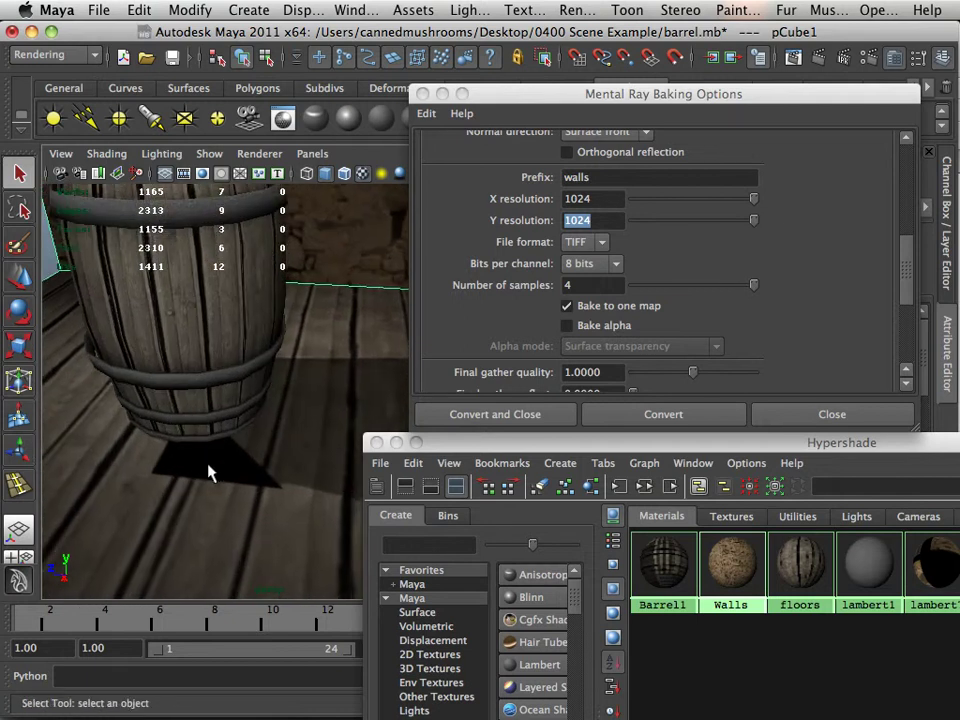
pyautogui.keyDown('alt'); pyautogui.moveTo(133, 399); pyautogui.dragTo(255, 446); pyautogui.keyUp('alt')
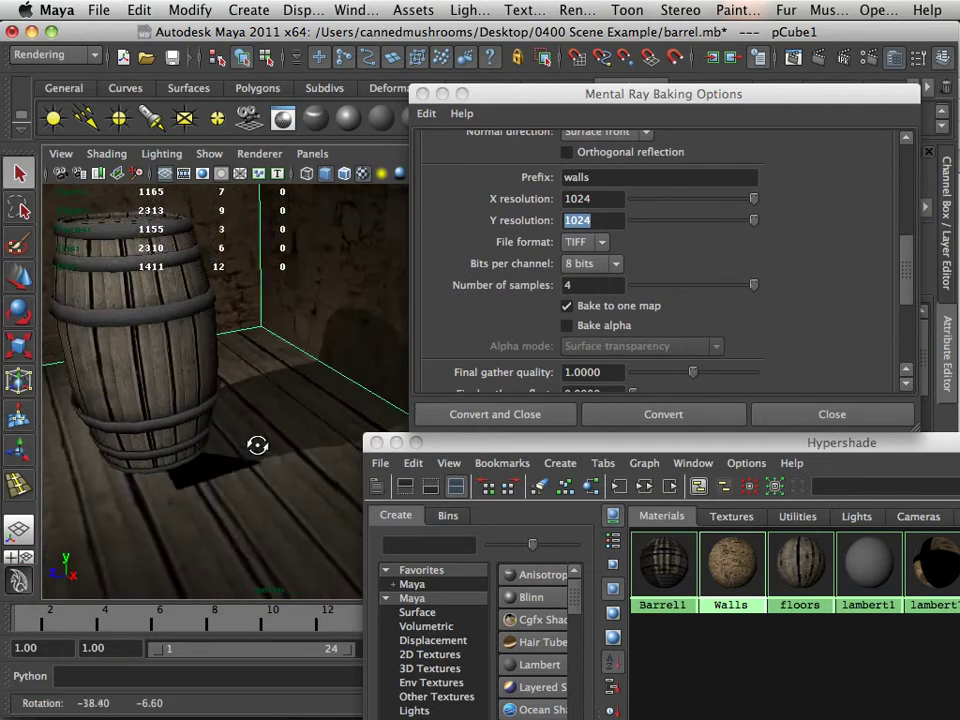
pyautogui.keyDown('alt'); pyautogui.moveTo(255, 446); pyautogui.dragTo(242, 463, button='middle'); pyautogui.keyUp('alt')
pyautogui.keyDown('alt'); pyautogui.moveTo(242, 463); pyautogui.dragTo(197, 441, button='right'); pyautogui.keyUp('alt')
# Step: Move the barrel slightly across the floor to line it up better with its baked shadow
pyautogui.click(195, 441)
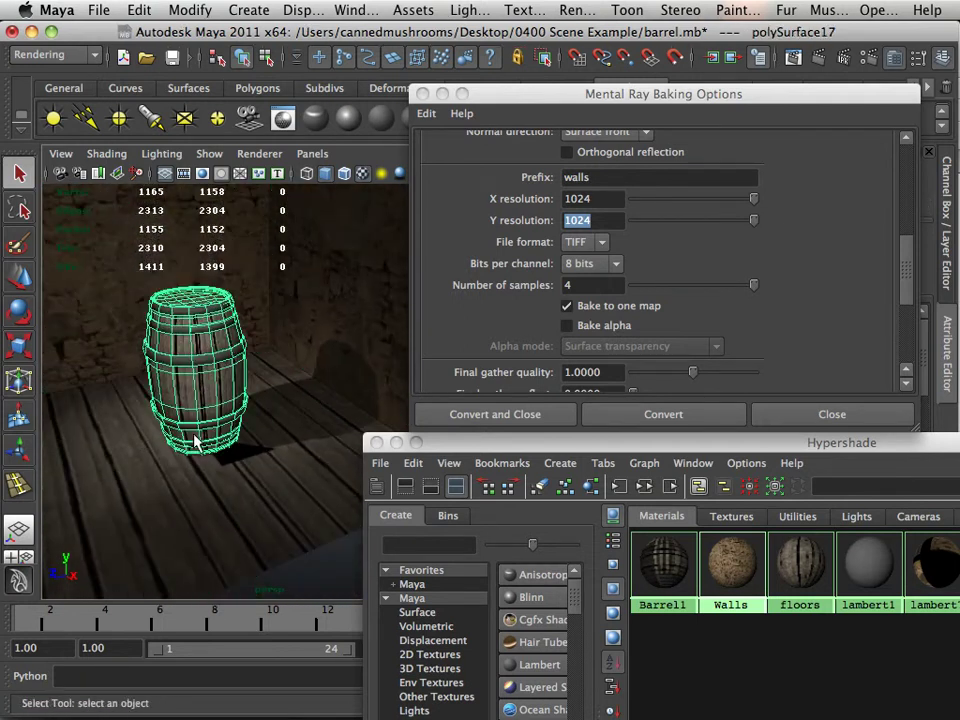
pyautogui.click(22, 276)
pyautogui.moveTo(153, 398); pyautogui.dragTo(176, 385)
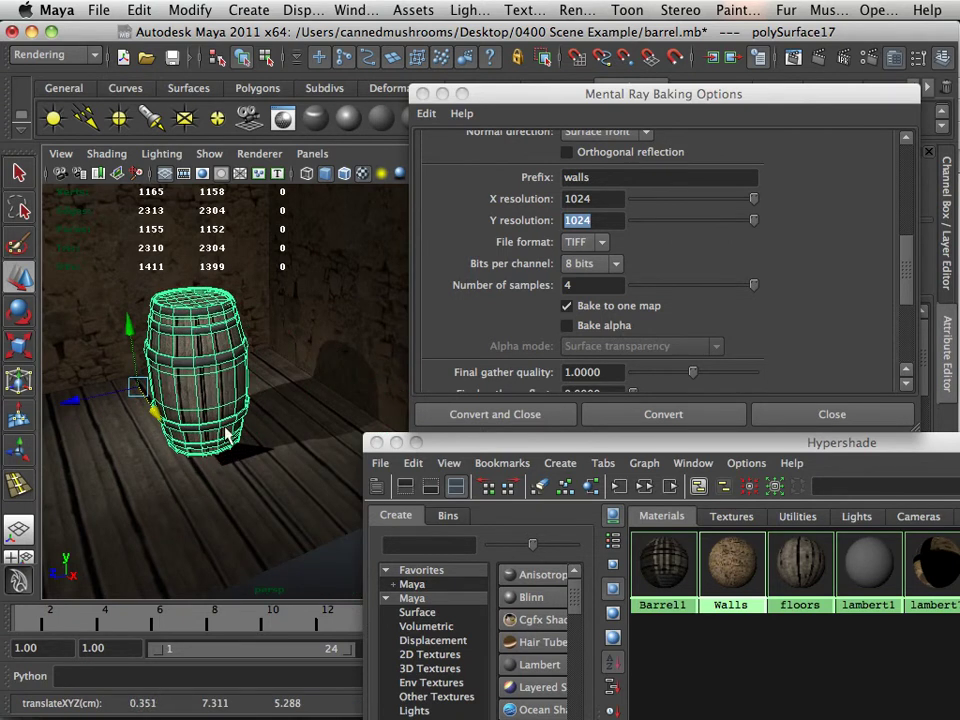
# Step: Pick out the room's floor face and examine the barrel's baked shadow on it from several angles
pyautogui.keyDown('alt'); pyautogui.moveTo(226, 436); pyautogui.dragTo(253, 480); pyautogui.keyUp('alt')
pyautogui.keyDown('alt'); pyautogui.moveTo(253, 480); pyautogui.dragTo(256, 392, button='right'); pyautogui.keyUp('alt')
pyautogui.click(255, 455)
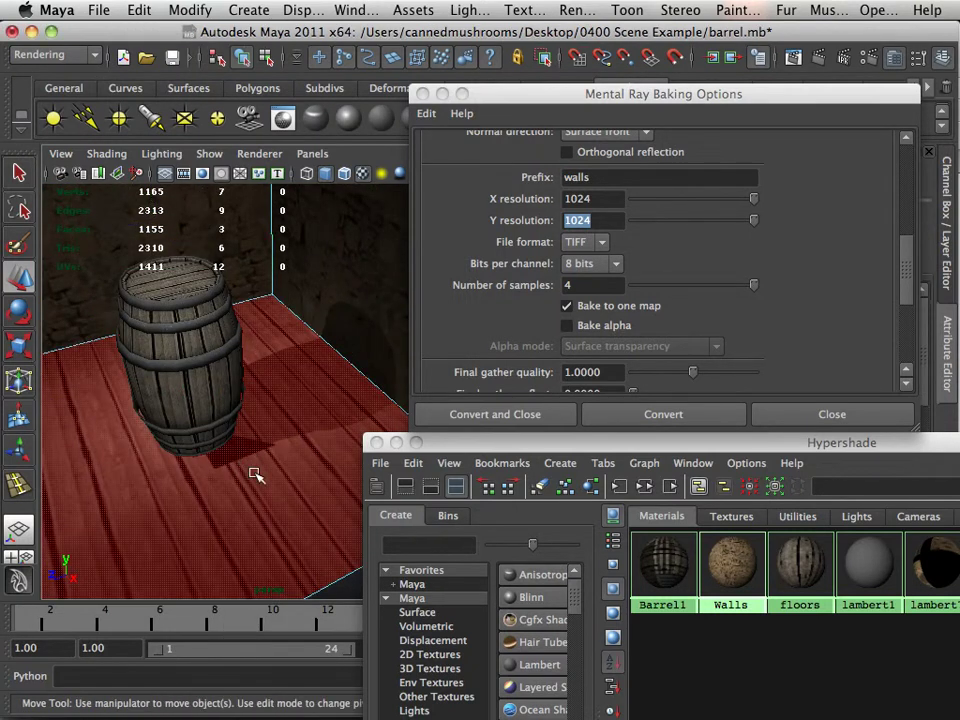
pyautogui.click(256, 478)
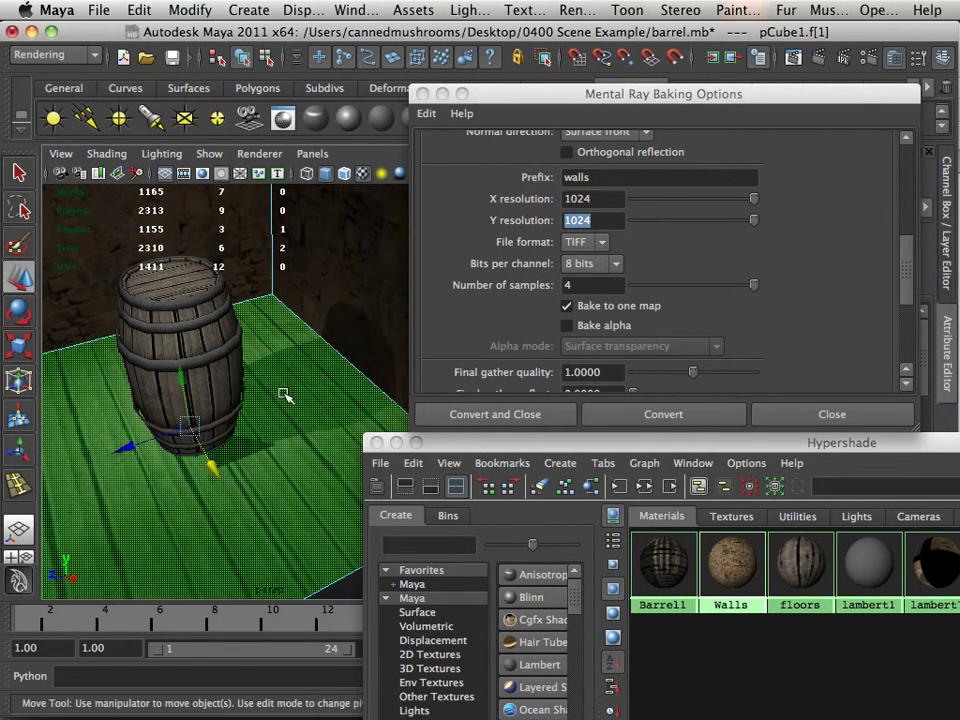
pyautogui.keyDown('alt'); pyautogui.moveTo(284, 396); pyautogui.dragTo(181, 417); pyautogui.keyUp('alt')
pyautogui.keyDown('alt'); pyautogui.moveTo(318, 544); pyautogui.dragTo(226, 537); pyautogui.keyUp('alt')
pyautogui.click(186, 529)
pyautogui.keyDown('alt'); pyautogui.moveTo(226, 537); pyautogui.dragTo(257, 536, button='right'); pyautogui.keyUp('alt')
pyautogui.keyDown('alt'); pyautogui.moveTo(257, 536); pyautogui.dragTo(223, 510, button='middle'); pyautogui.keyUp('alt')
pyautogui.click(219, 487)
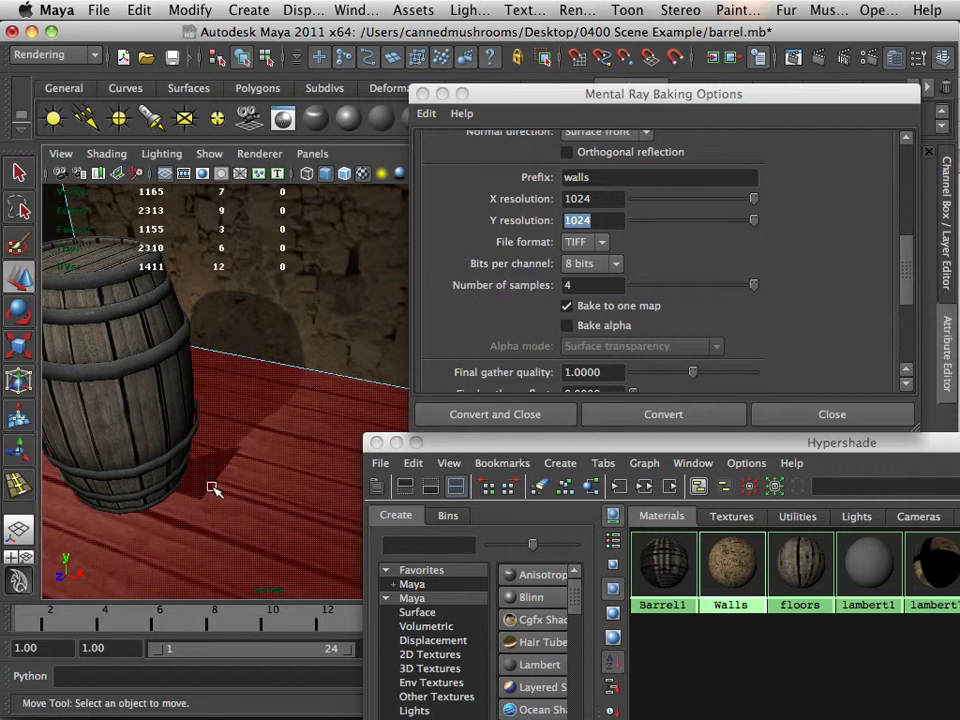
pyautogui.keyDown('alt'); pyautogui.moveTo(300, 516); pyautogui.dragTo(216, 495, button='right'); pyautogui.keyUp('alt')
pyautogui.keyDown('alt'); pyautogui.moveTo(216, 495); pyautogui.dragTo(184, 504); pyautogui.keyUp('alt')
pyautogui.keyDown('alt'); pyautogui.moveTo(184, 504); pyautogui.dragTo(133, 499, button='right'); pyautogui.keyUp('alt')
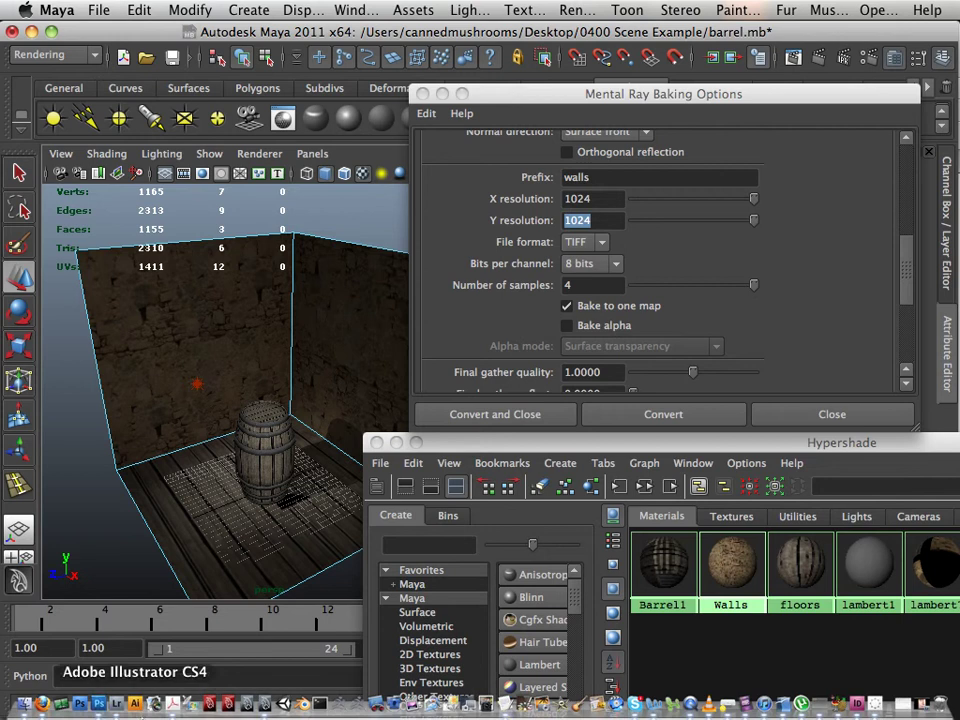
# Step: Switch to Photoshop and browse for a file to open in the Desktop's 0400 Scene Example folder
pyautogui.click(102, 706)
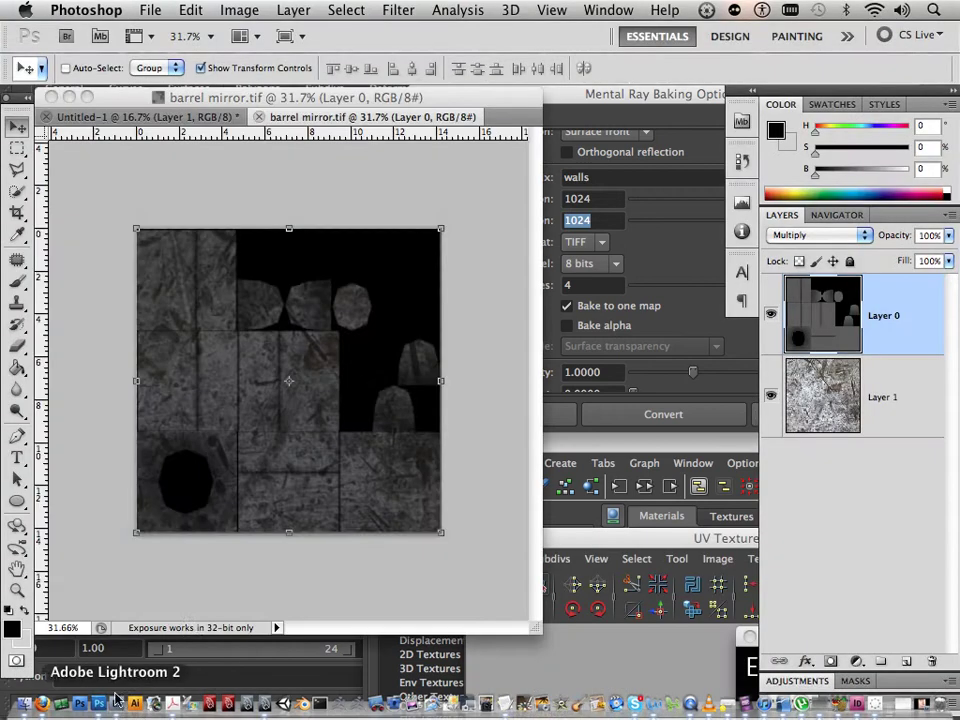
pyautogui.click(150, 12)
pyautogui.click(146, 45)
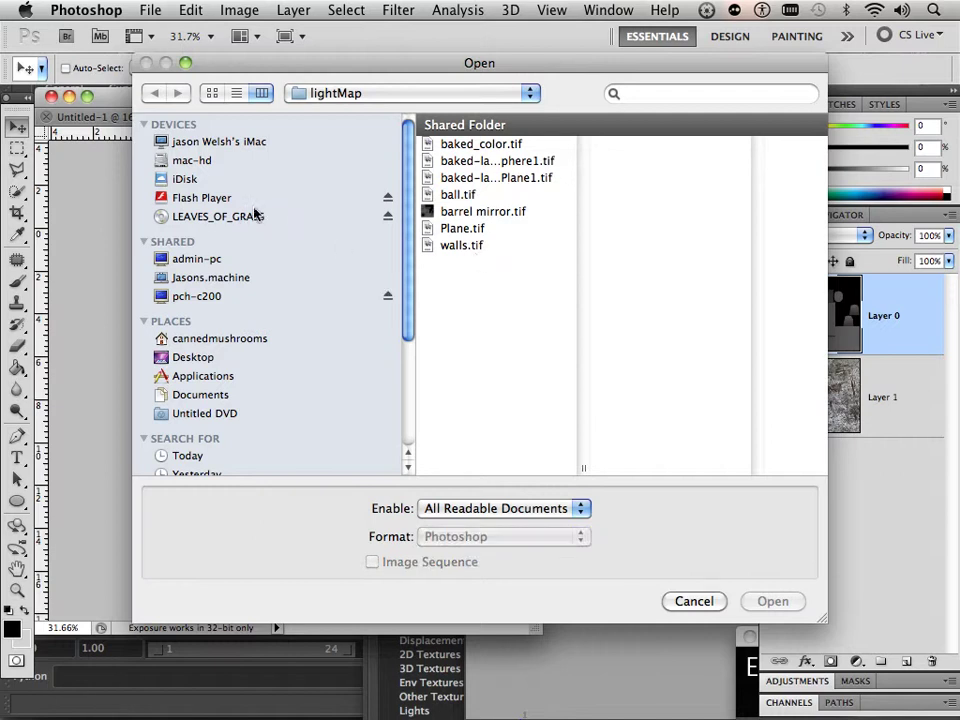
pyautogui.click(195, 357)
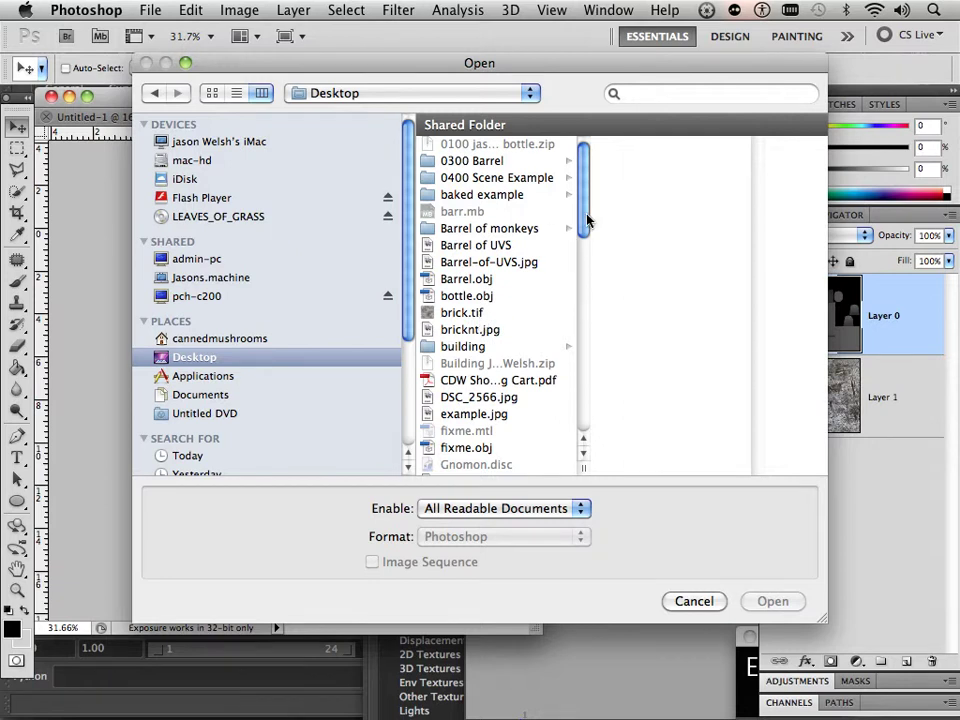
pyautogui.click(487, 178)
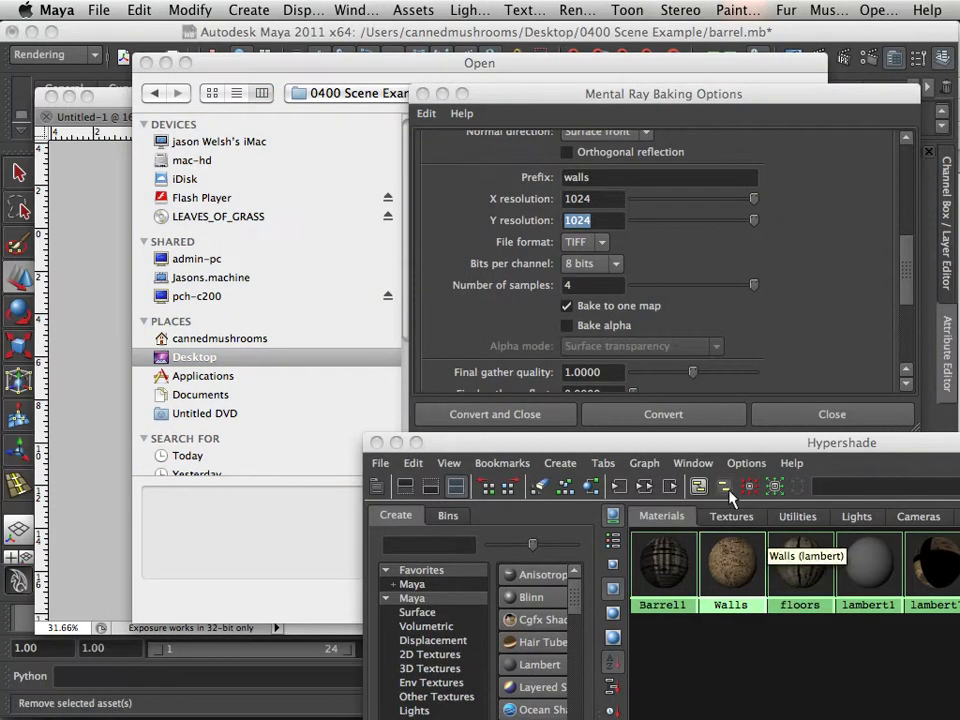
# Step: Display the Hypershade's textures in Maya and open the baked walls texture for editing in Preview
pyautogui.click(732, 516)
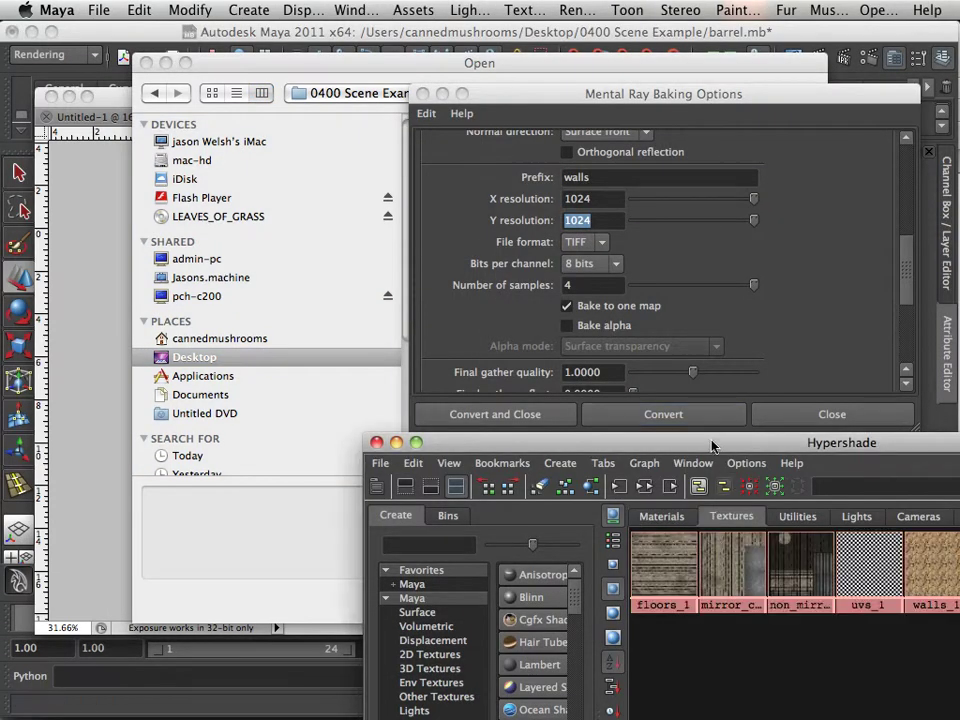
pyautogui.moveTo(713, 446); pyautogui.dragTo(388, 238)
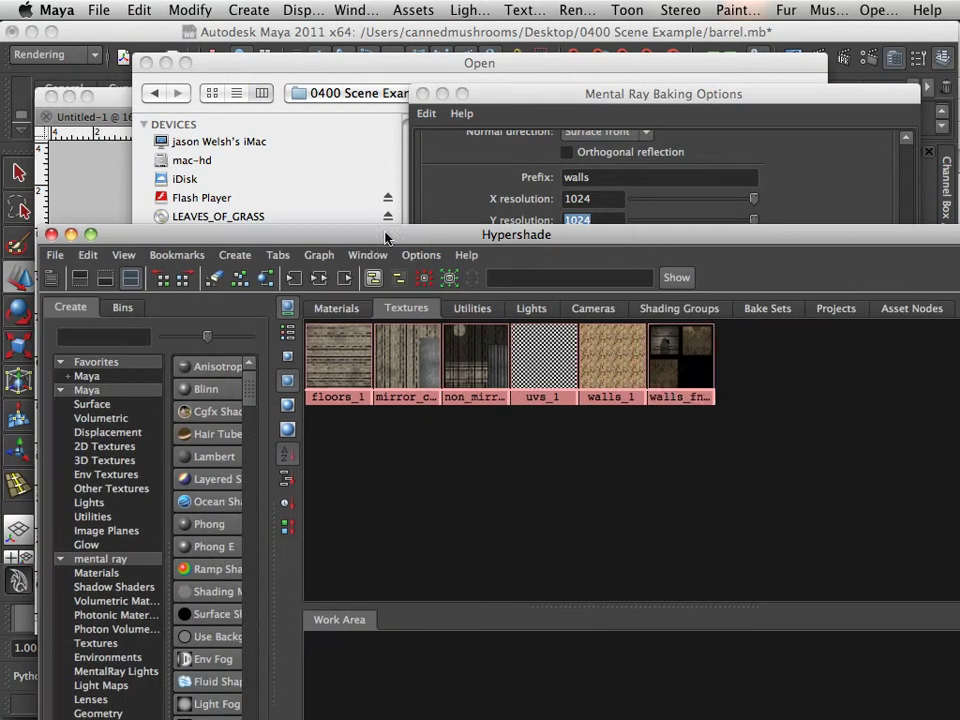
pyautogui.rightClick(676, 364)
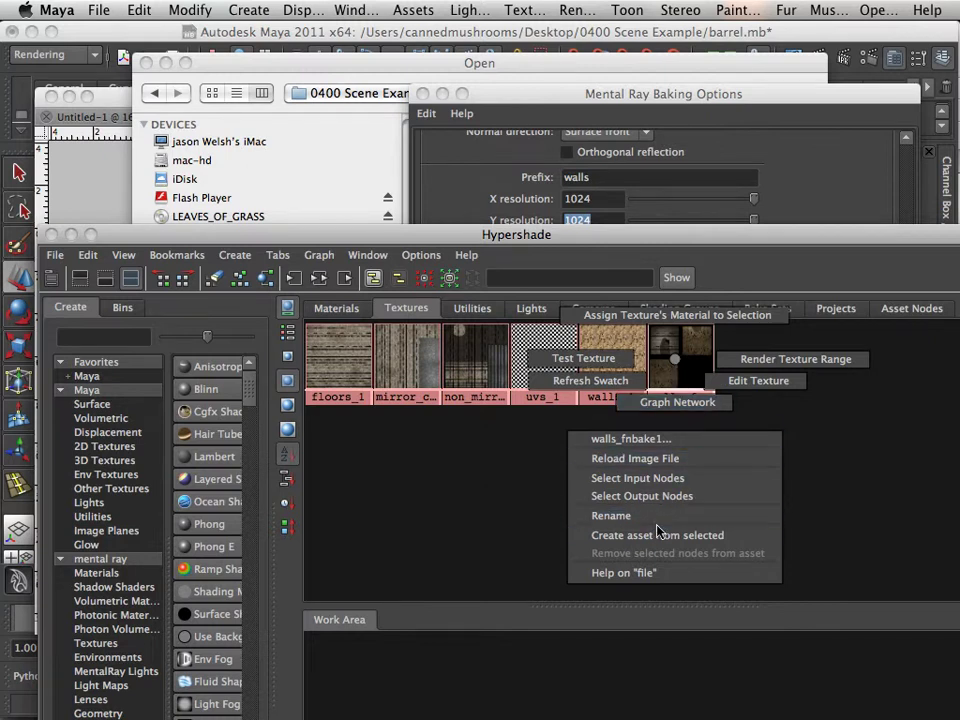
pyautogui.moveTo(768, 386); pyautogui.dragTo(768, 384, button='right')
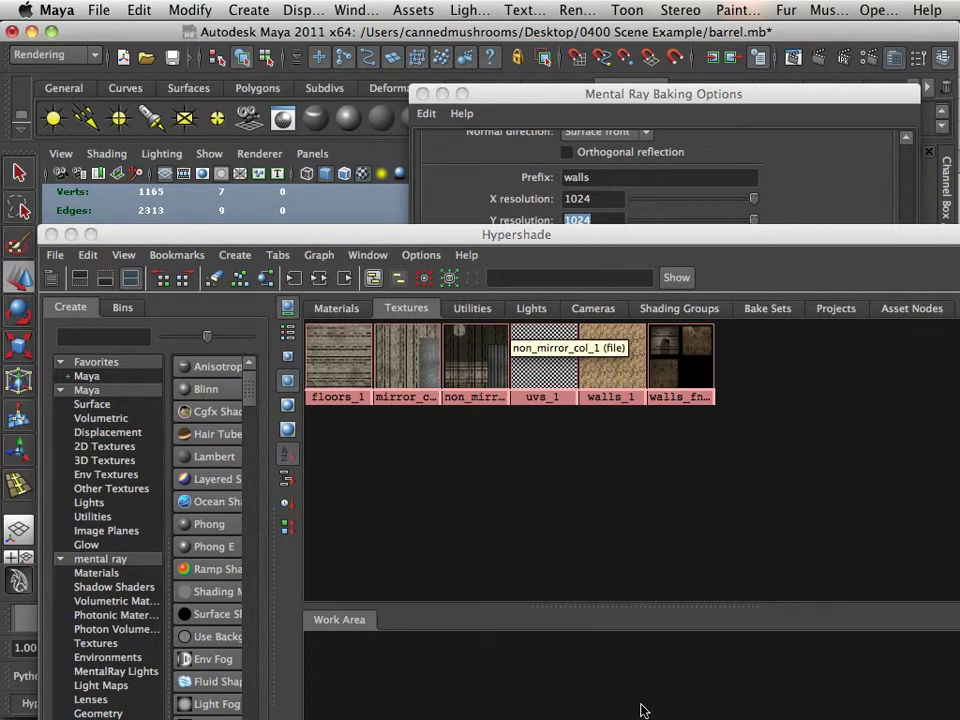
pyautogui.moveTo(621, 714)
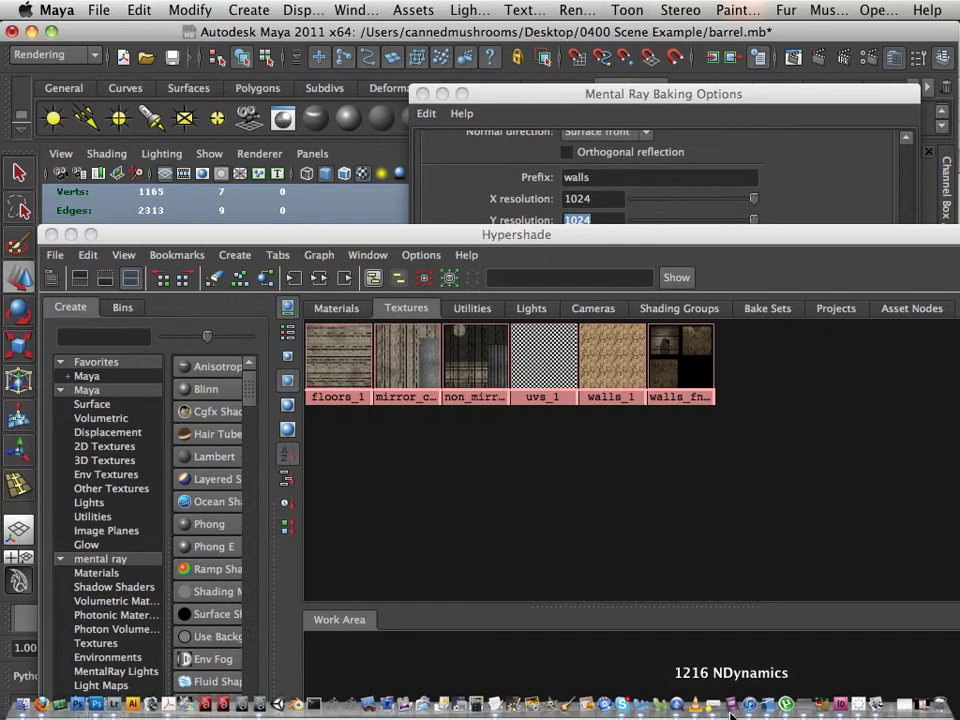
pyautogui.click(876, 705)
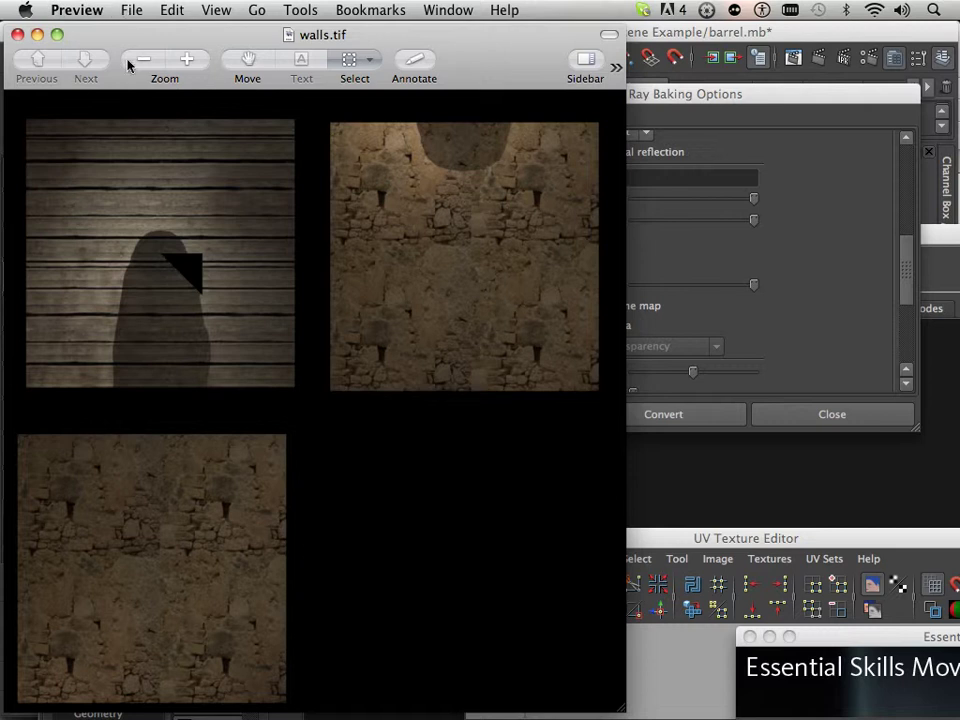
# Step: Save the baked image as an uncompressed TIFF named walls in the Desktop's 0400 Scene Example folder
pyautogui.click(133, 11)
pyautogui.moveTo(196, 72)
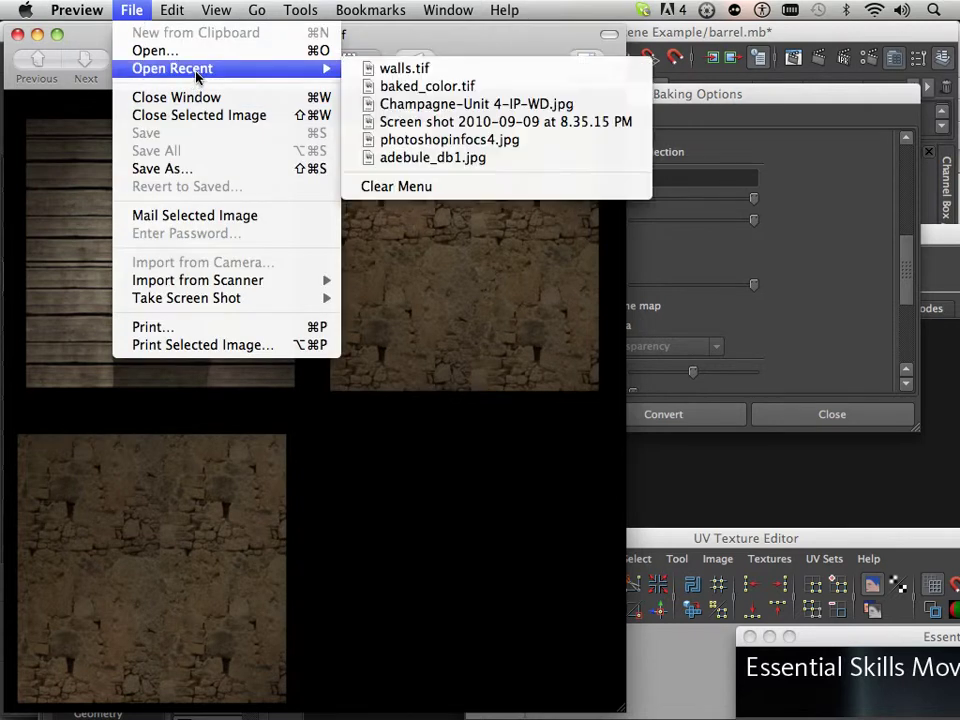
pyautogui.click(176, 168)
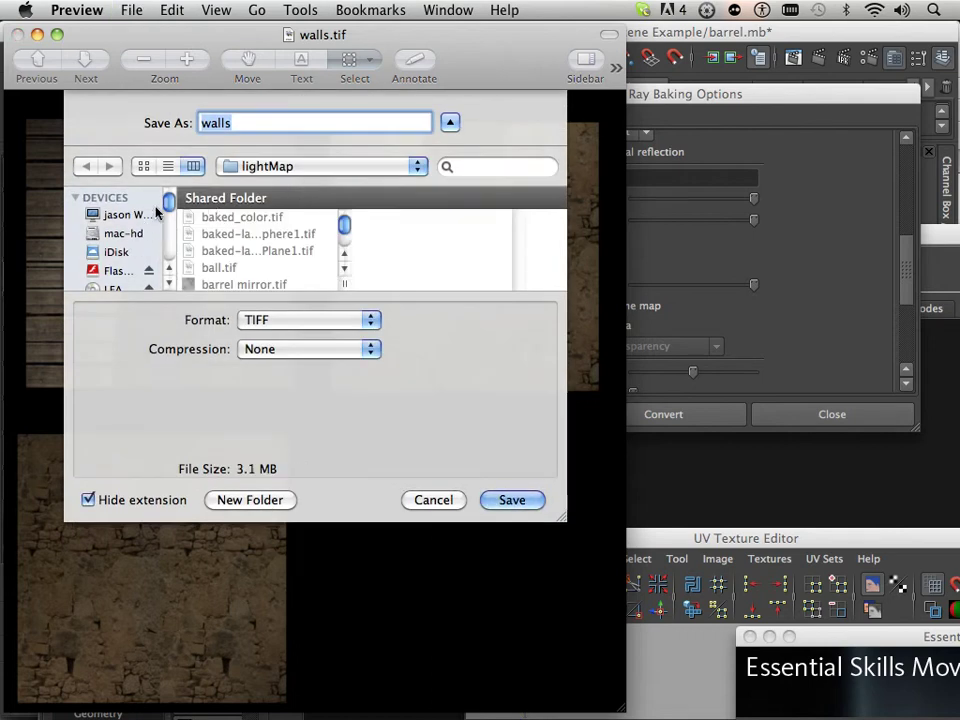
pyautogui.moveTo(163, 206); pyautogui.dragTo(168, 233)
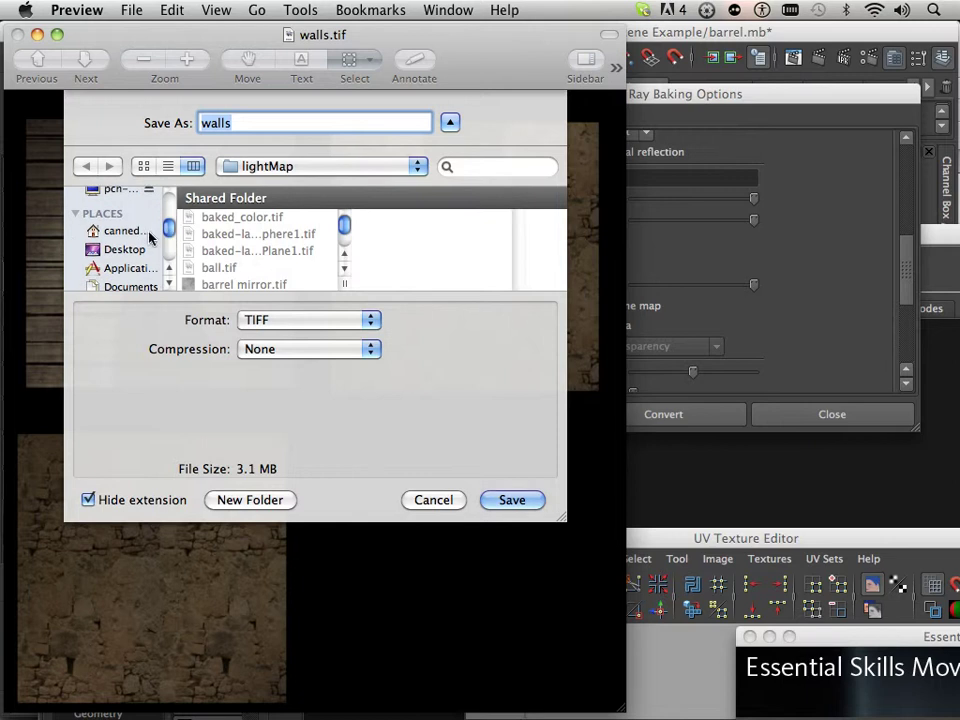
pyautogui.click(127, 249)
pyautogui.click(292, 252)
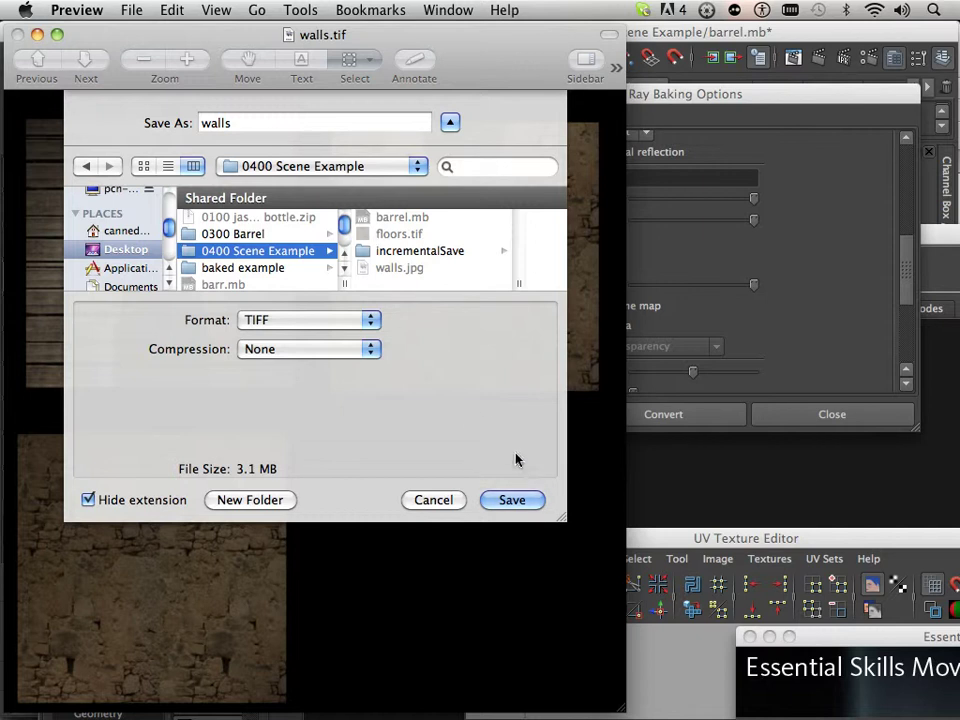
pyautogui.click(514, 500)
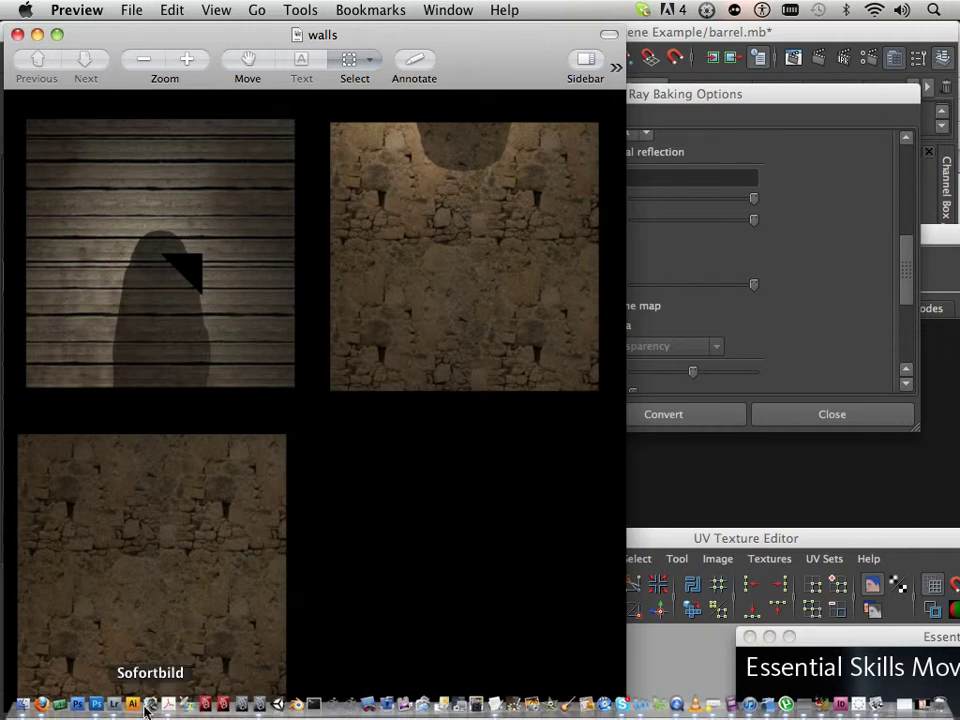
# Step: Open the saved walls TIFF in Photoshop and enlarge its document window to fit the whole image
pyautogui.click(93, 706)
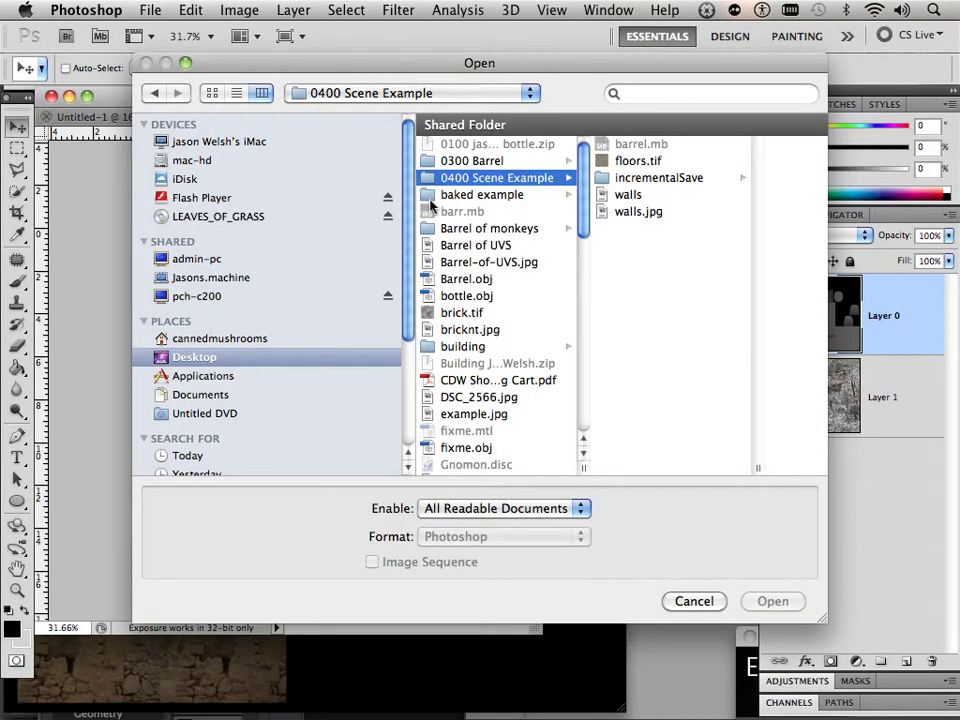
pyautogui.click(612, 213)
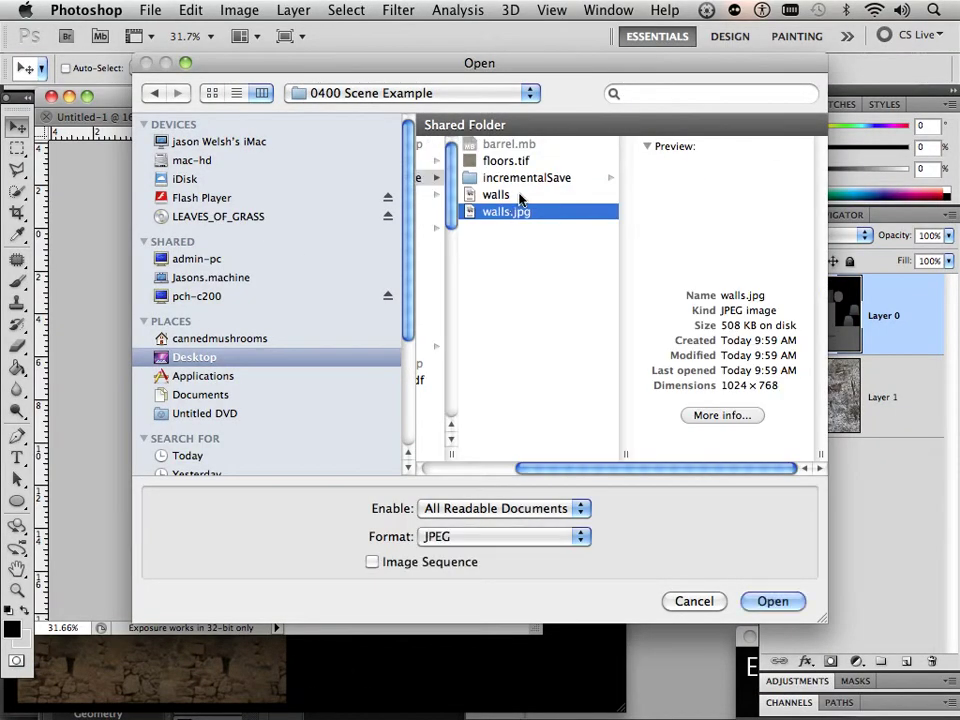
pyautogui.click(510, 196)
pyautogui.click(785, 601)
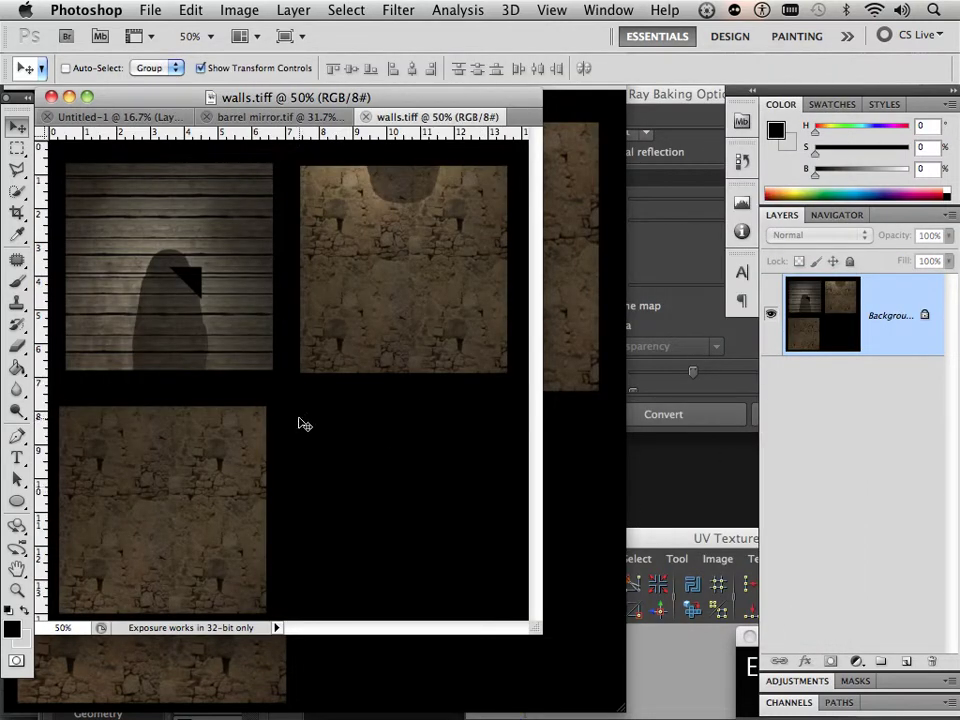
pyautogui.moveTo(533, 627); pyautogui.dragTo(750, 707)
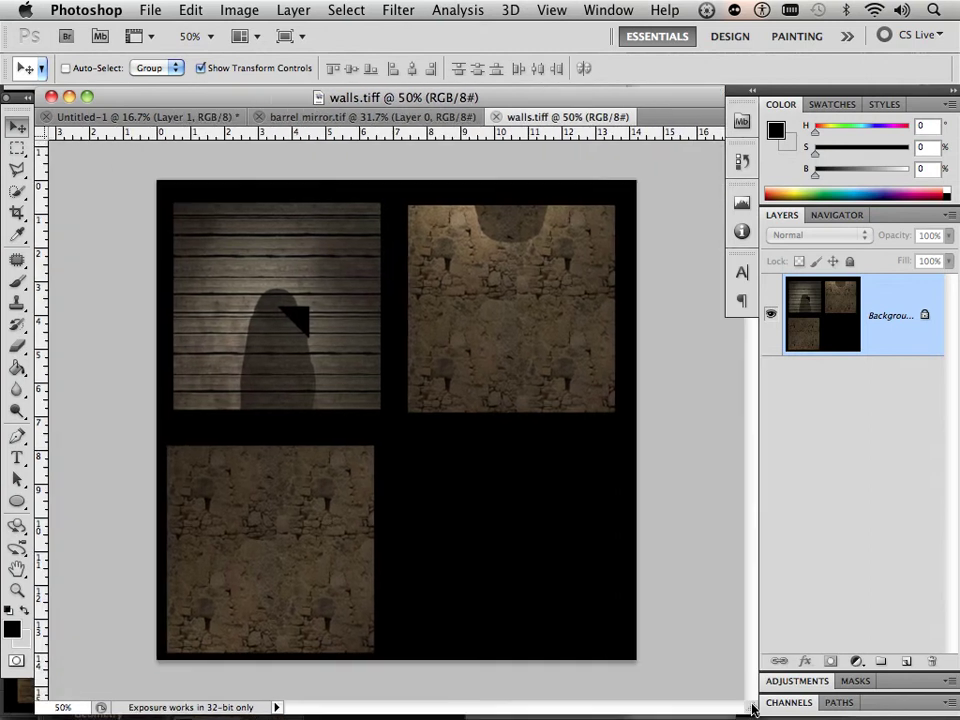
# Step: Zoom to about 272% on the black triangle in the floor shadow and set the Clone Stamp brush size to 40
pyautogui.click(593, 10)
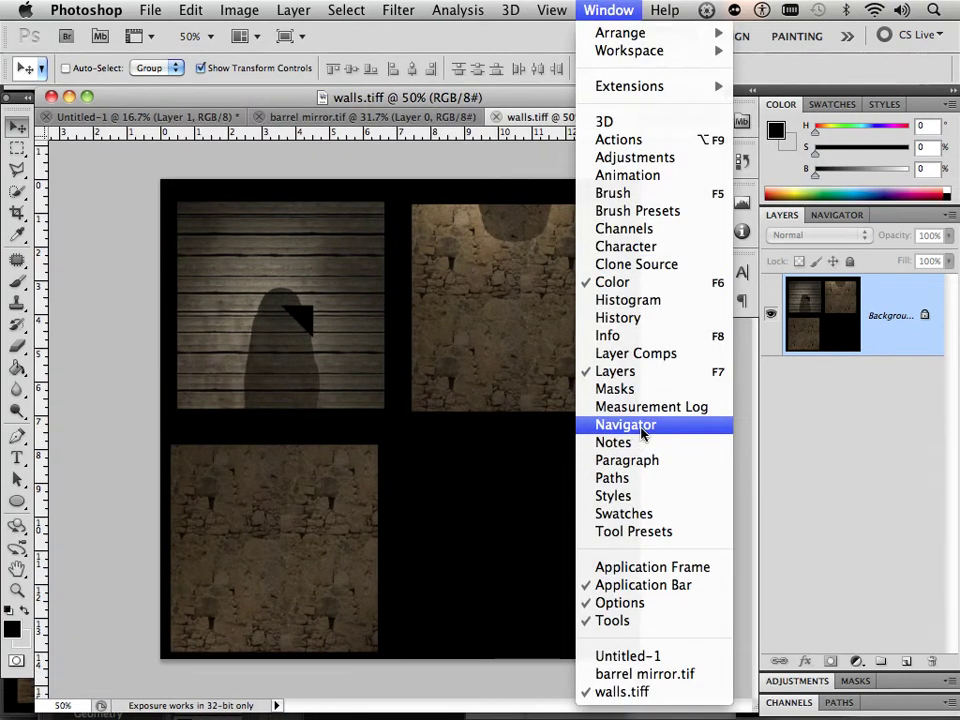
pyautogui.click(626, 425)
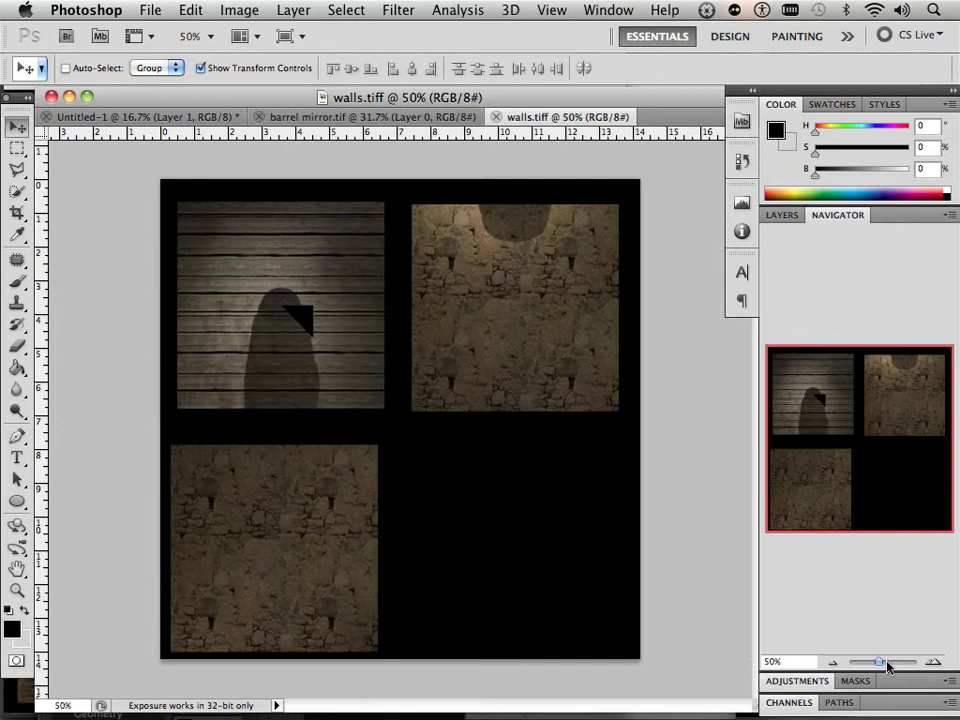
pyautogui.moveTo(887, 668); pyautogui.dragTo(893, 666)
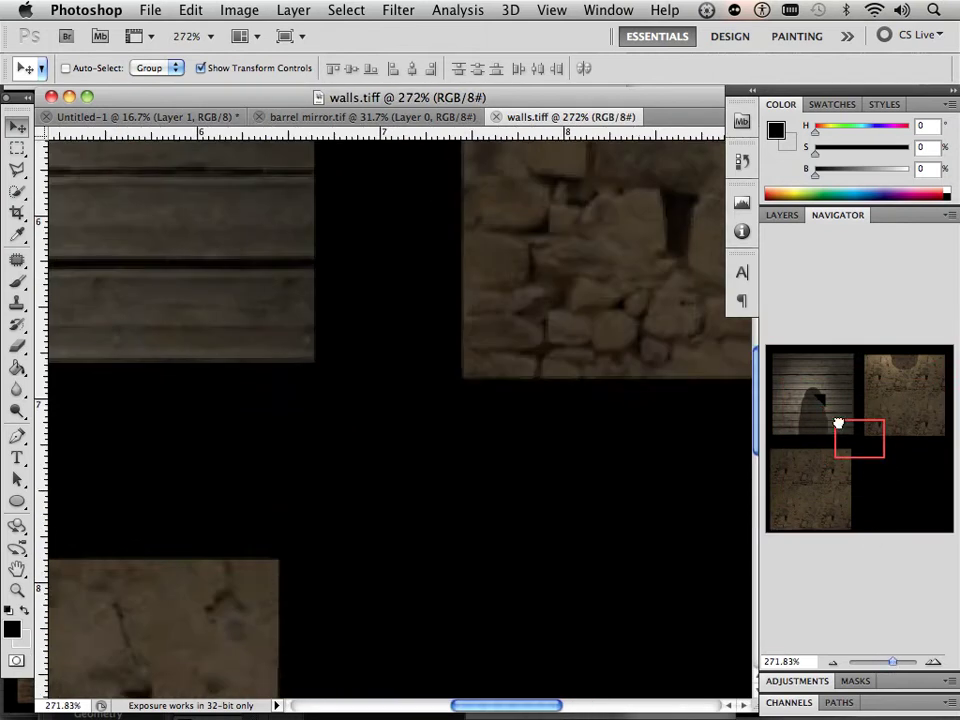
pyautogui.moveTo(838, 424); pyautogui.dragTo(802, 387)
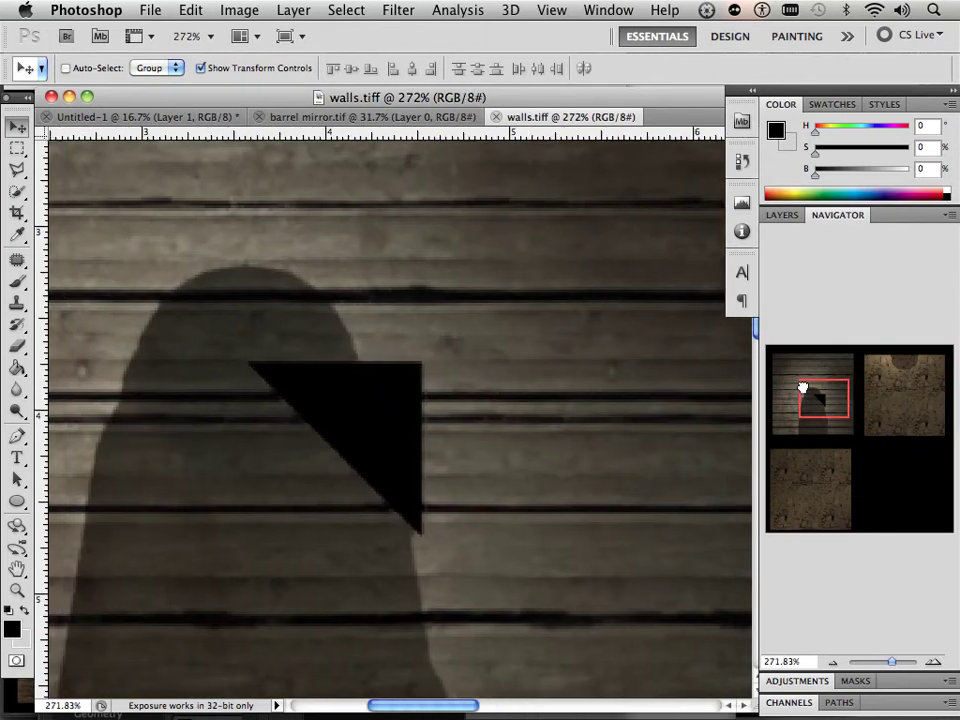
pyautogui.click(17, 303)
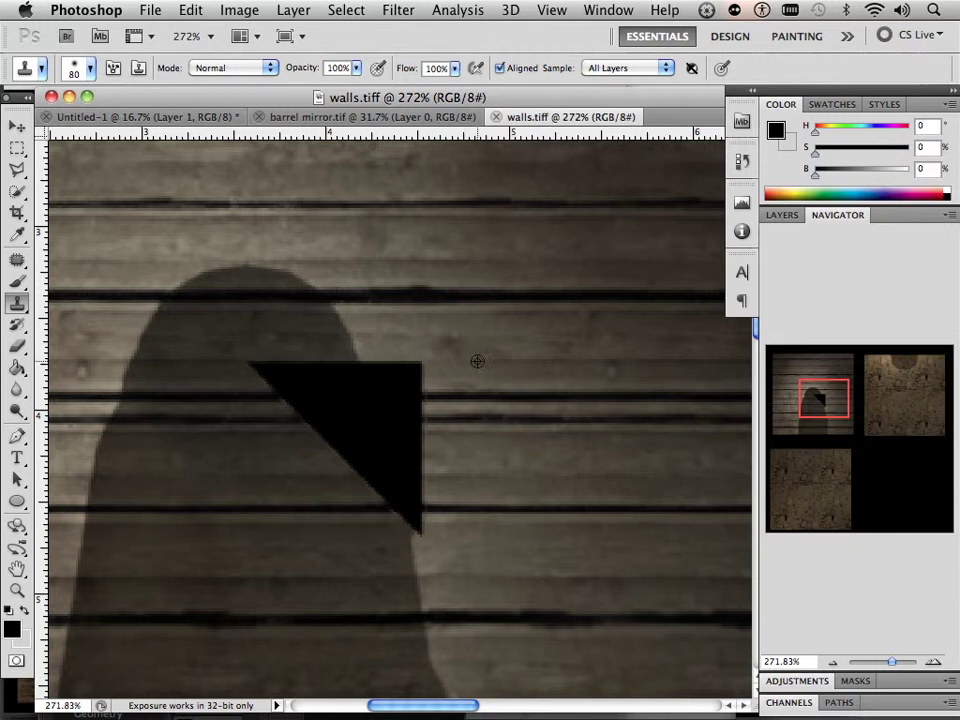
pyautogui.press('[')
pyautogui.press('[')
pyautogui.press('[')
pyautogui.press('[')
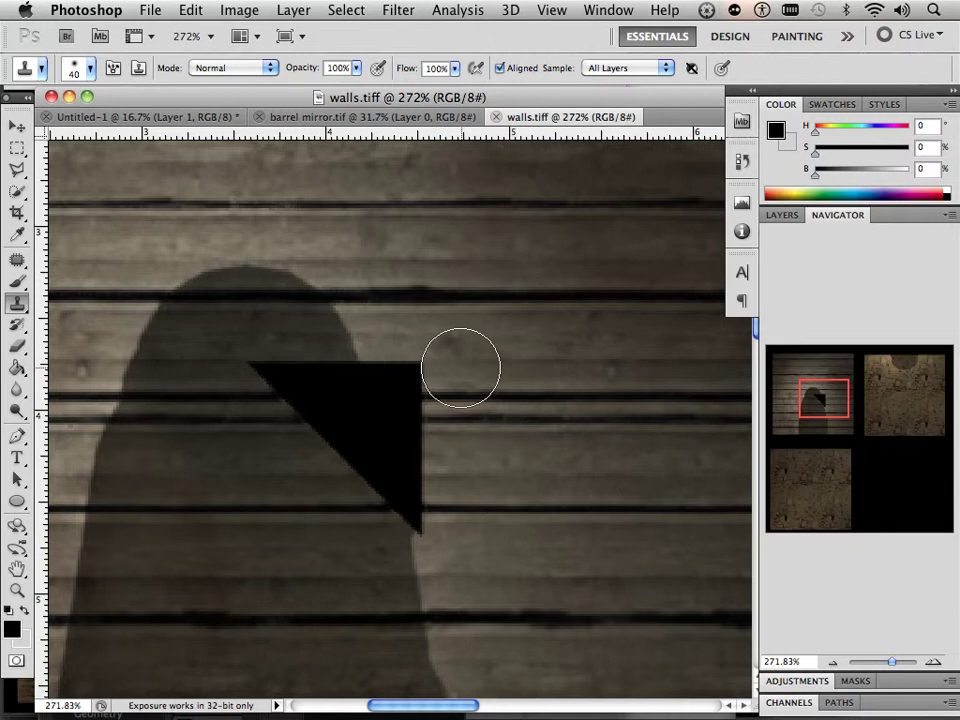
pyautogui.keyDown('alt'); pyautogui.click(487, 389); pyautogui.keyUp('alt')
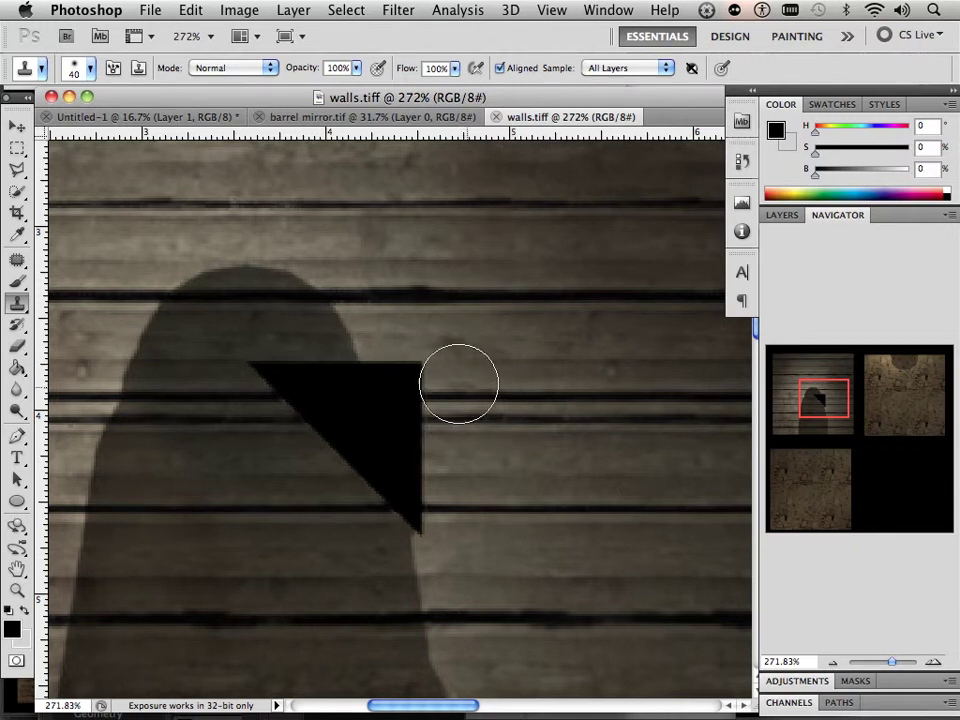
pyautogui.moveTo(415, 380)
pyautogui.mouseDown()
pyautogui.moveTo(386, 378)
pyautogui.moveTo(448, 394)
pyautogui.moveTo(334, 401)
pyautogui.moveTo(425, 401)
pyautogui.mouseUp()
pyautogui.press('super+z')
# Step: Clone neighbouring lit and shadowed floor planks over the black triangle beside the barrel's baked shadow
pyautogui.keyDown('alt'); pyautogui.click(523, 403); pyautogui.keyUp('alt')
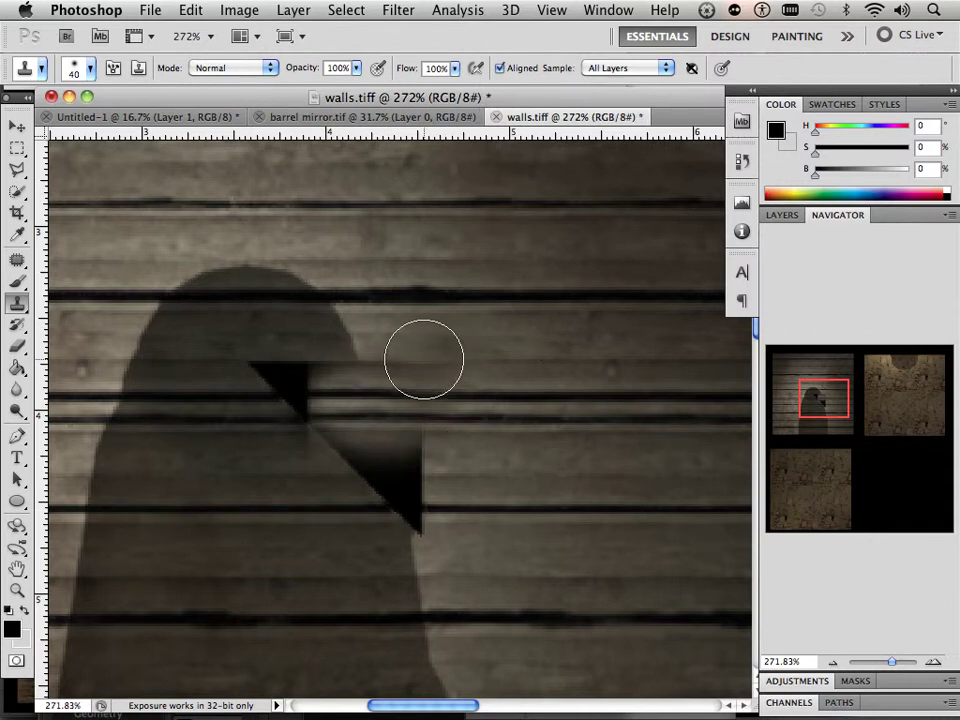
pyautogui.moveTo(420, 354)
pyautogui.mouseDown()
pyautogui.moveTo(349, 351)
pyautogui.moveTo(362, 364)
pyautogui.mouseUp()
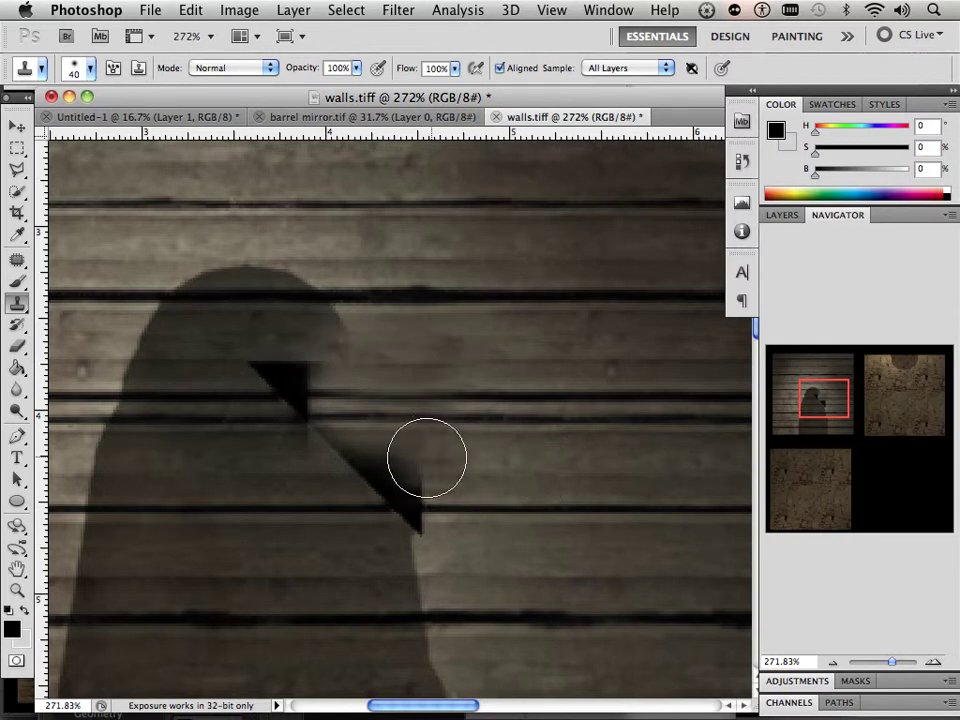
pyautogui.moveTo(424, 456)
pyautogui.mouseDown()
pyautogui.moveTo(404, 461)
pyautogui.moveTo(452, 469)
pyautogui.mouseUp()
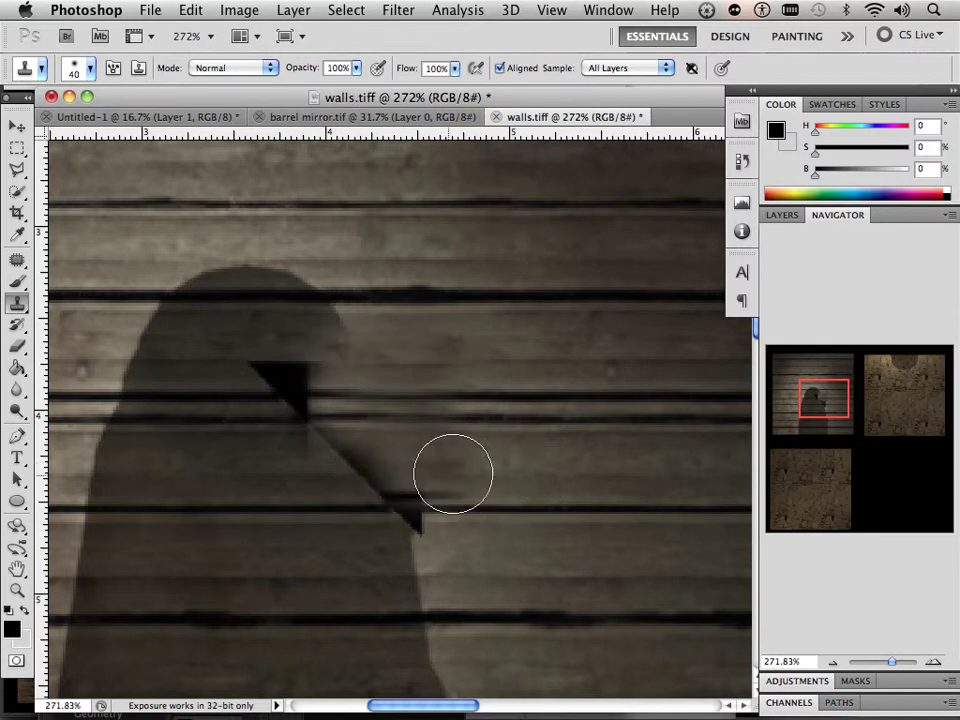
pyautogui.moveTo(425, 508)
pyautogui.mouseDown()
pyautogui.moveTo(437, 503)
pyautogui.moveTo(396, 508)
pyautogui.moveTo(432, 509)
pyautogui.moveTo(506, 484)
pyautogui.mouseUp()
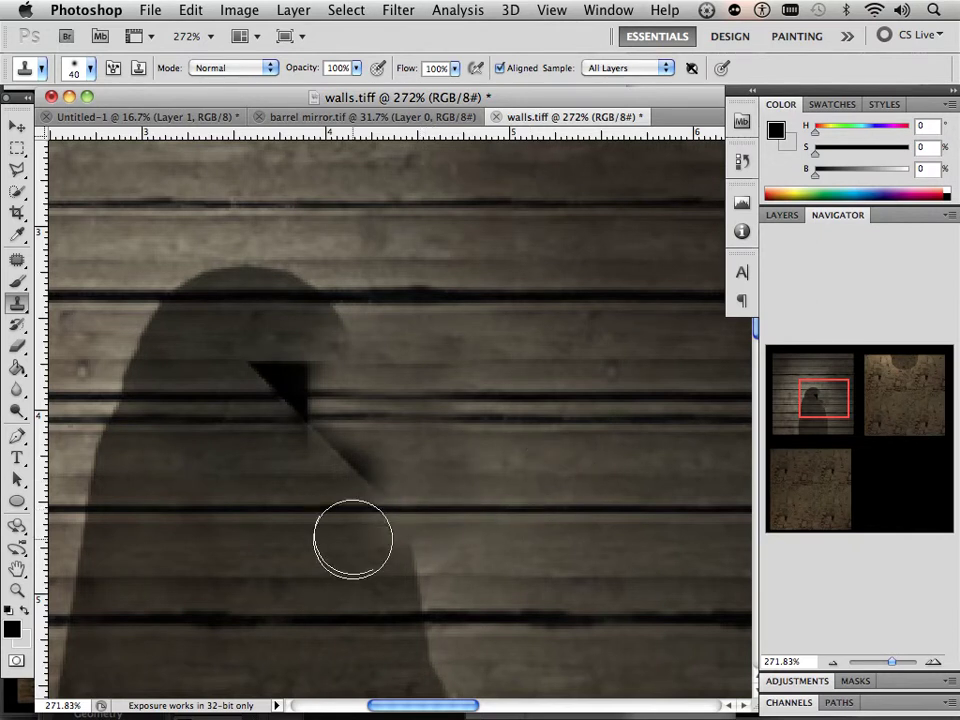
pyautogui.moveTo(358, 520)
pyautogui.mouseDown()
pyautogui.moveTo(286, 508)
pyautogui.moveTo(272, 489)
pyautogui.moveTo(296, 467)
pyautogui.moveTo(362, 475)
pyautogui.mouseUp()
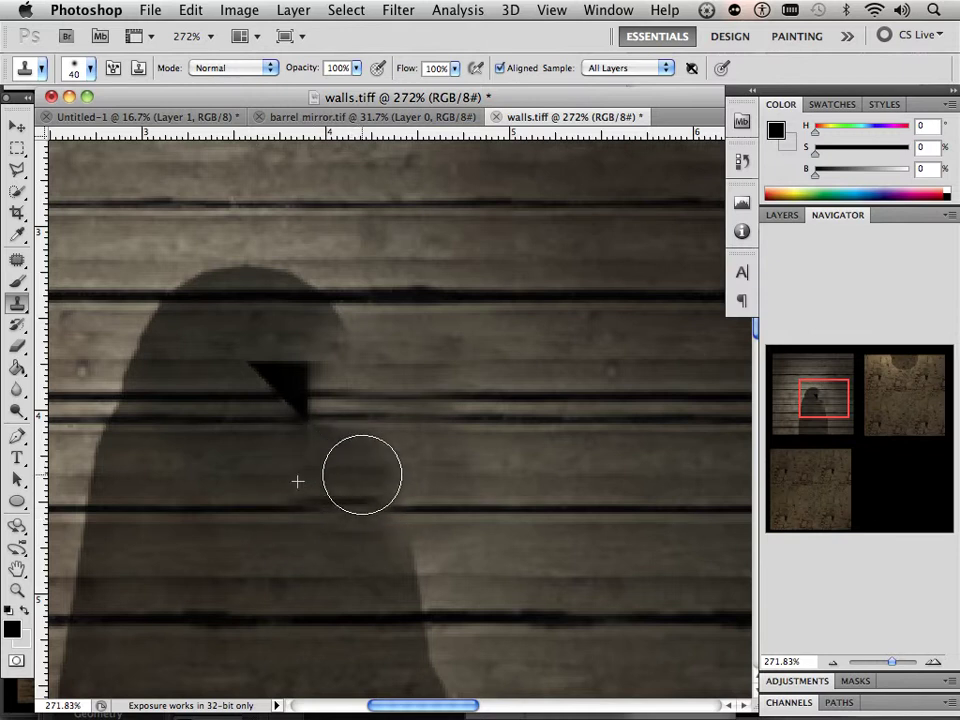
pyautogui.moveTo(262, 392)
pyautogui.mouseDown()
pyautogui.moveTo(313, 406)
pyautogui.moveTo(219, 406)
pyautogui.moveTo(315, 403)
pyautogui.mouseUp()
pyautogui.keyDown('alt'); pyautogui.click(188, 400); pyautogui.keyUp('alt')
pyautogui.click(291, 410)
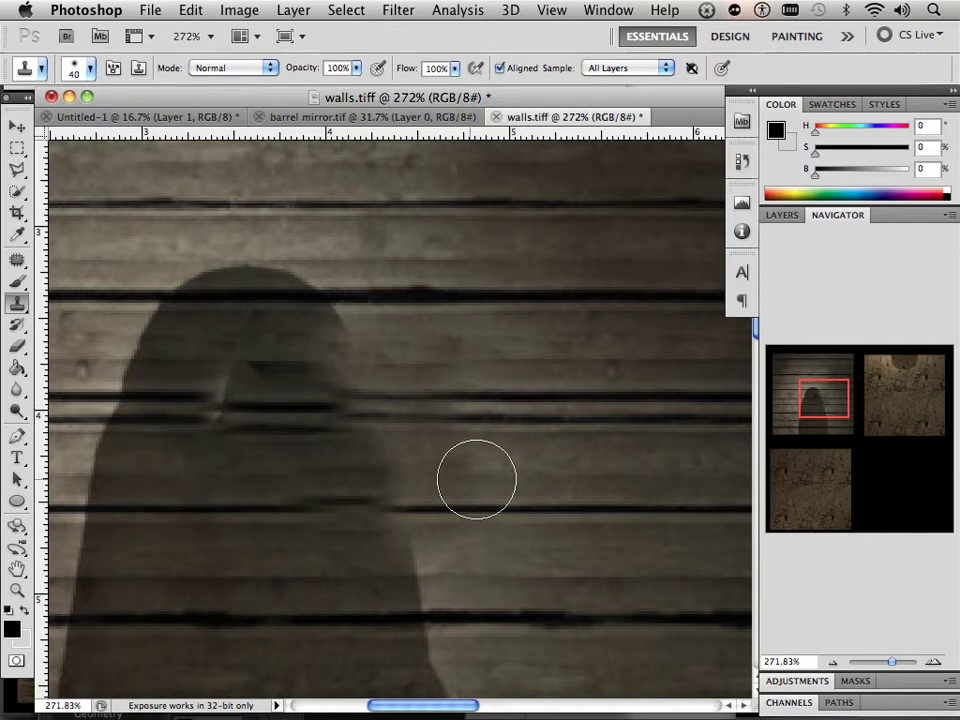
# Step: Add a new layer, paint a black size 10 brush stroke down the shadow's ragged inner edge, and set the layer's opacity to 31%
pyautogui.click(784, 224)
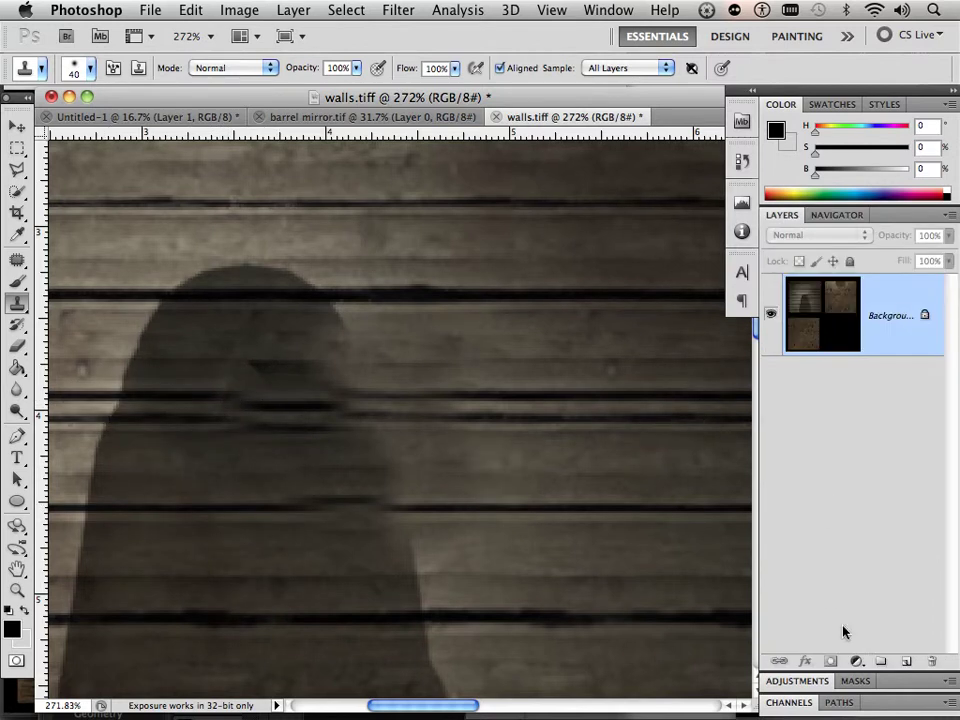
pyautogui.click(904, 663)
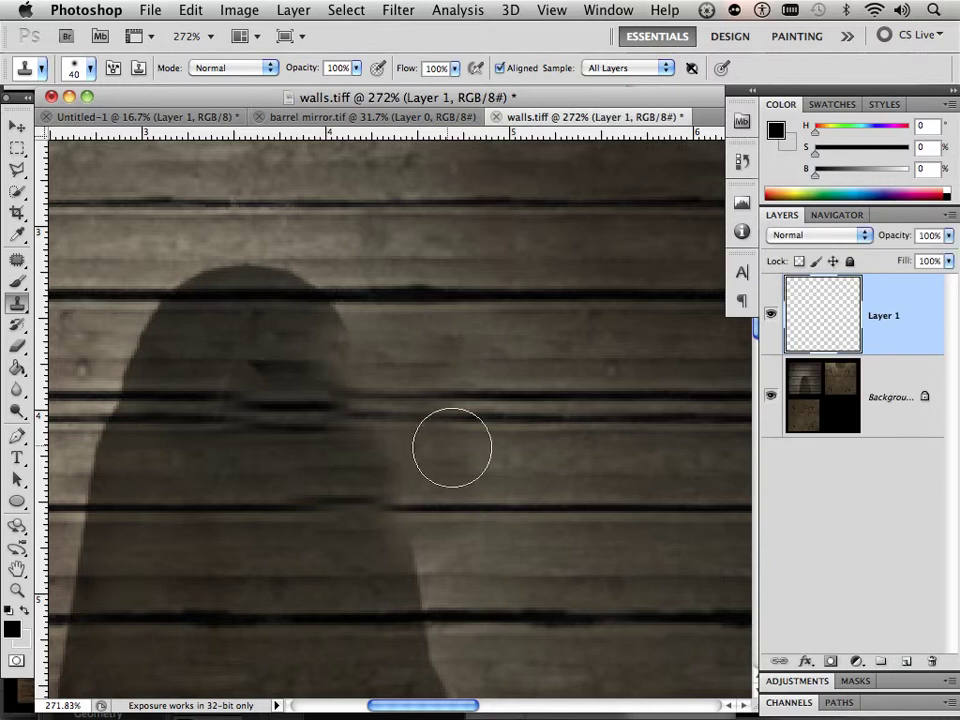
pyautogui.click(17, 281)
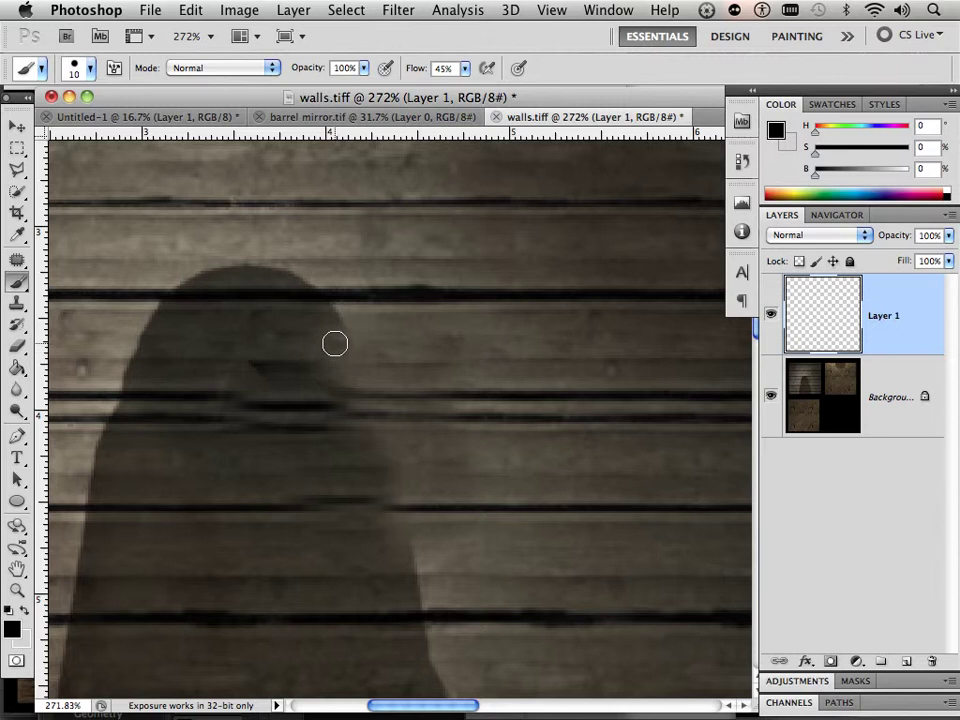
pyautogui.moveTo(334, 344)
pyautogui.mouseDown()
pyautogui.moveTo(377, 460)
pyautogui.moveTo(396, 559)
pyautogui.mouseUp()
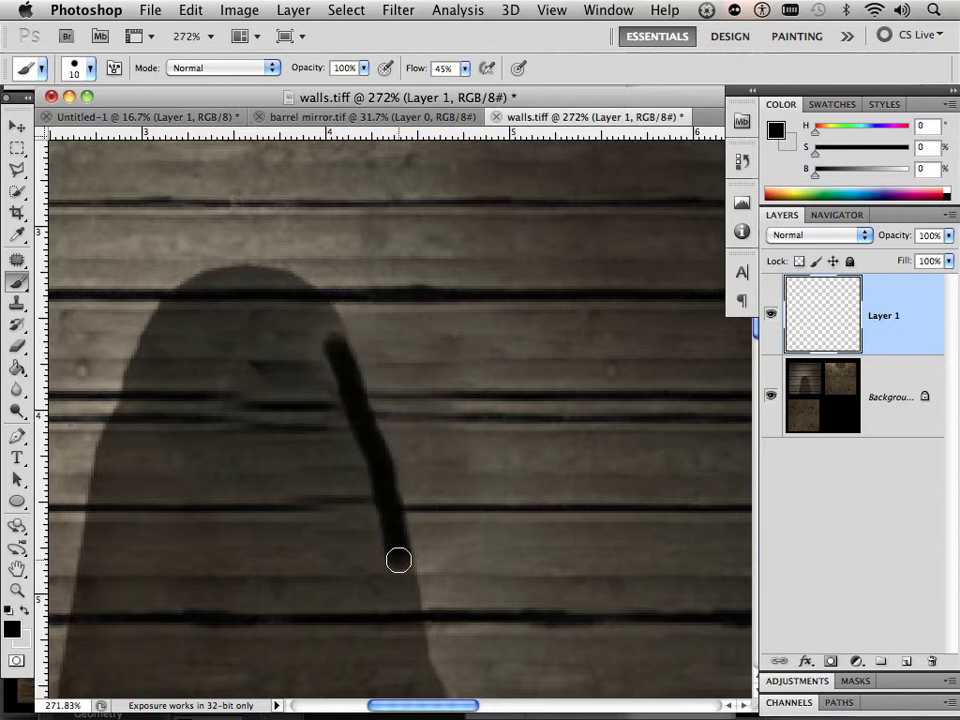
pyautogui.click(948, 236)
pyautogui.moveTo(913, 260); pyautogui.dragTo(880, 263)
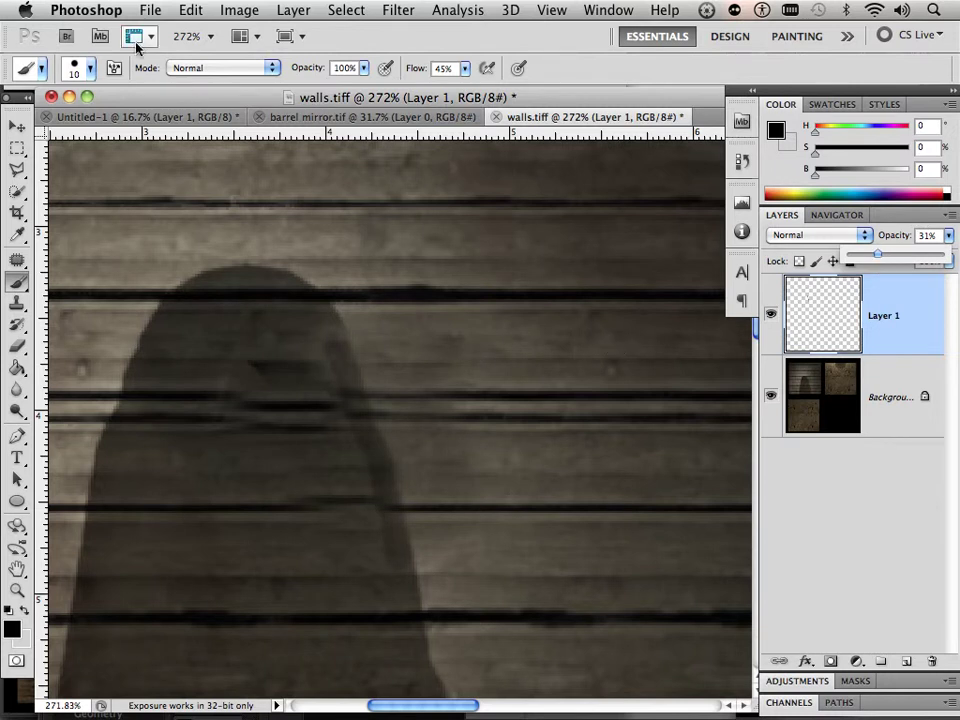
# Step: Save the layered image over the existing walls TIFF in 0400 Scene Example, with no image compression and RLE layer compression
pyautogui.click(150, 10)
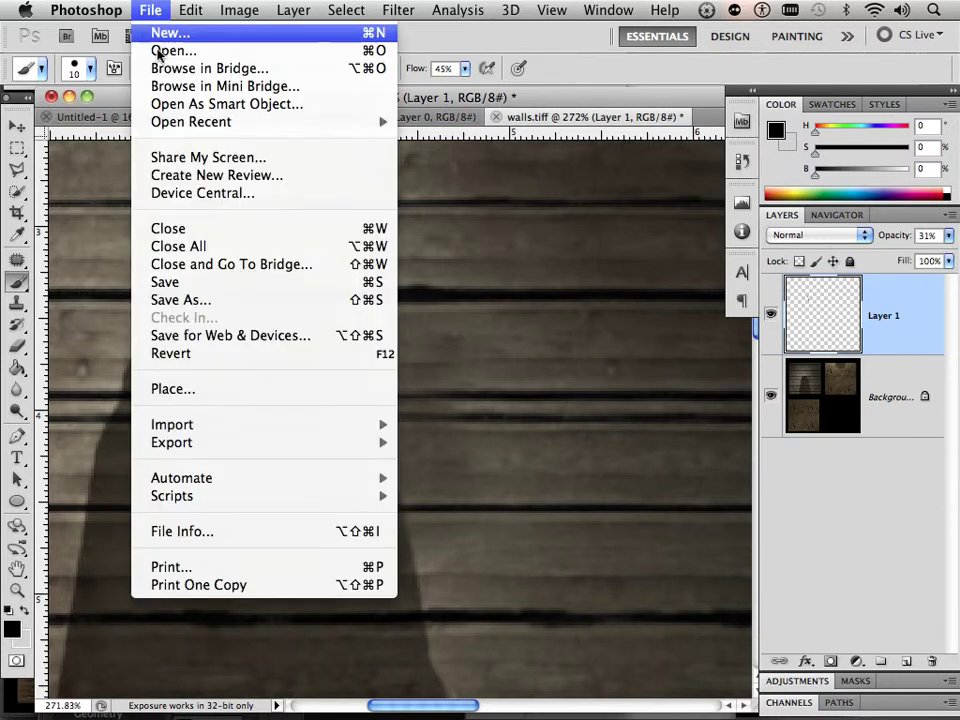
pyautogui.click(210, 300)
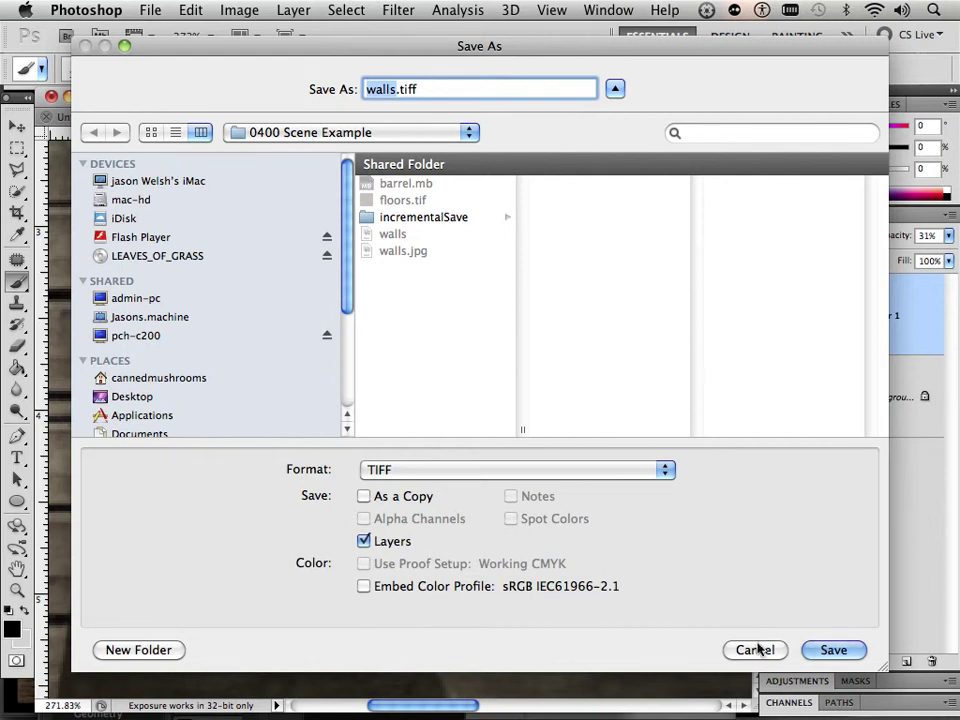
pyautogui.click(849, 653)
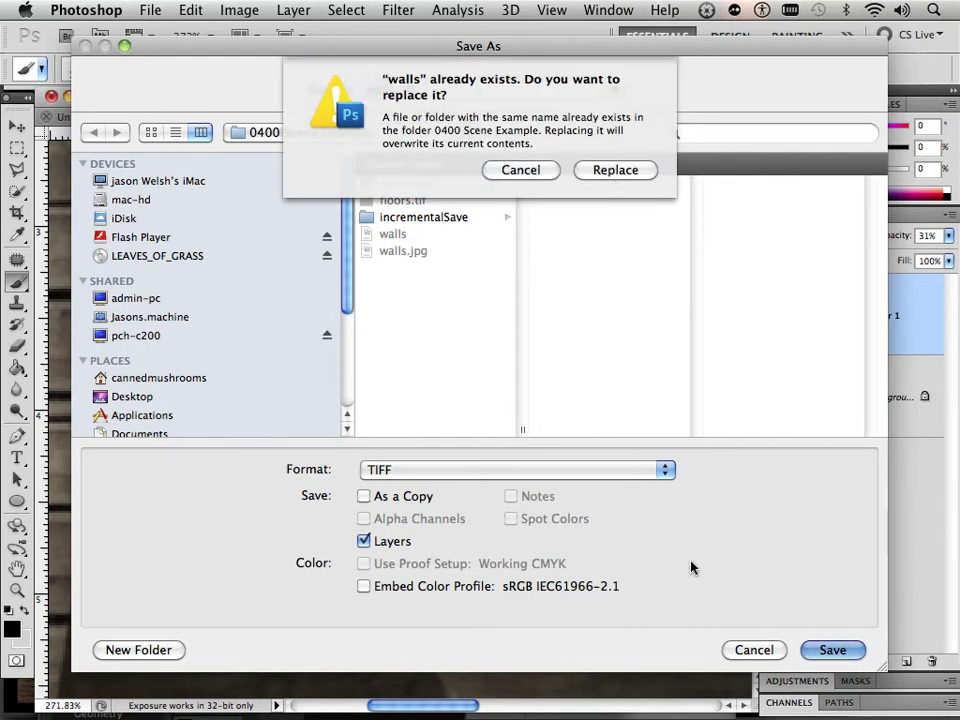
pyautogui.click(614, 168)
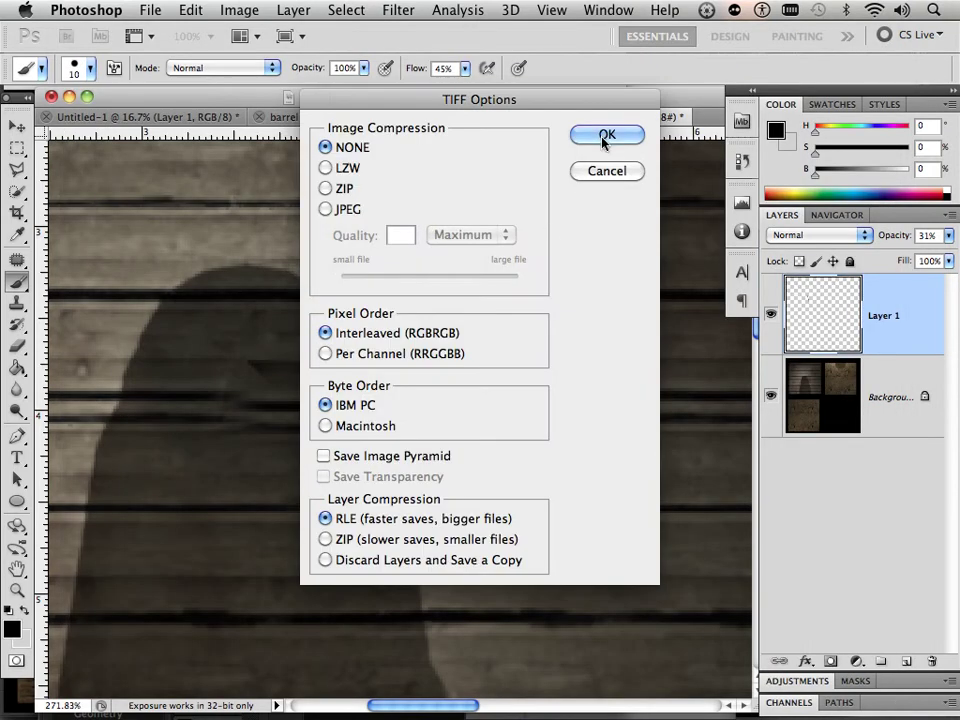
pyautogui.click(603, 138)
pyautogui.click(602, 285)
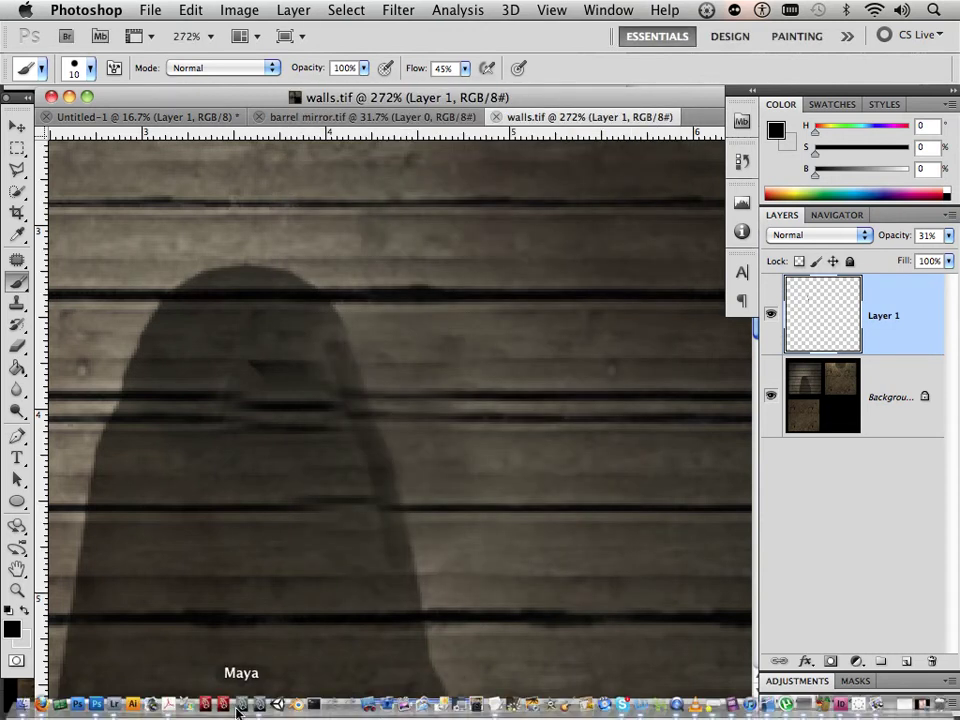
# Step: Switch to Maya and import walls.tif from the Desktop's 0400 Scene Example folder into the Hypershade textures
pyautogui.click(259, 708)
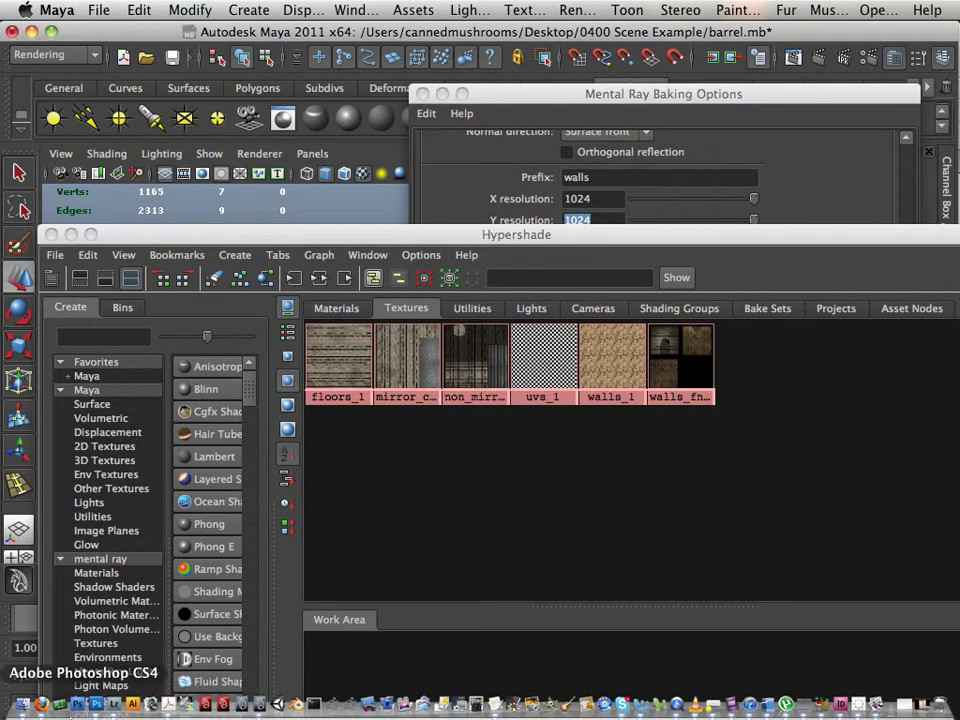
pyautogui.click(20, 706)
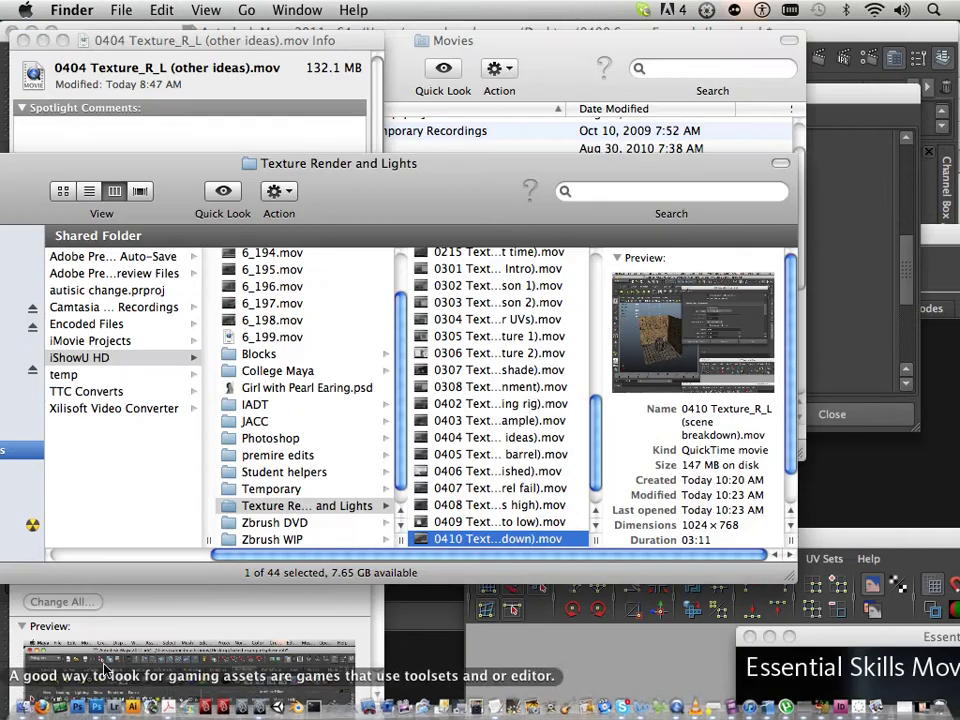
pyautogui.moveTo(143, 187); pyautogui.dragTo(418, 261)
pyautogui.click(340, 477)
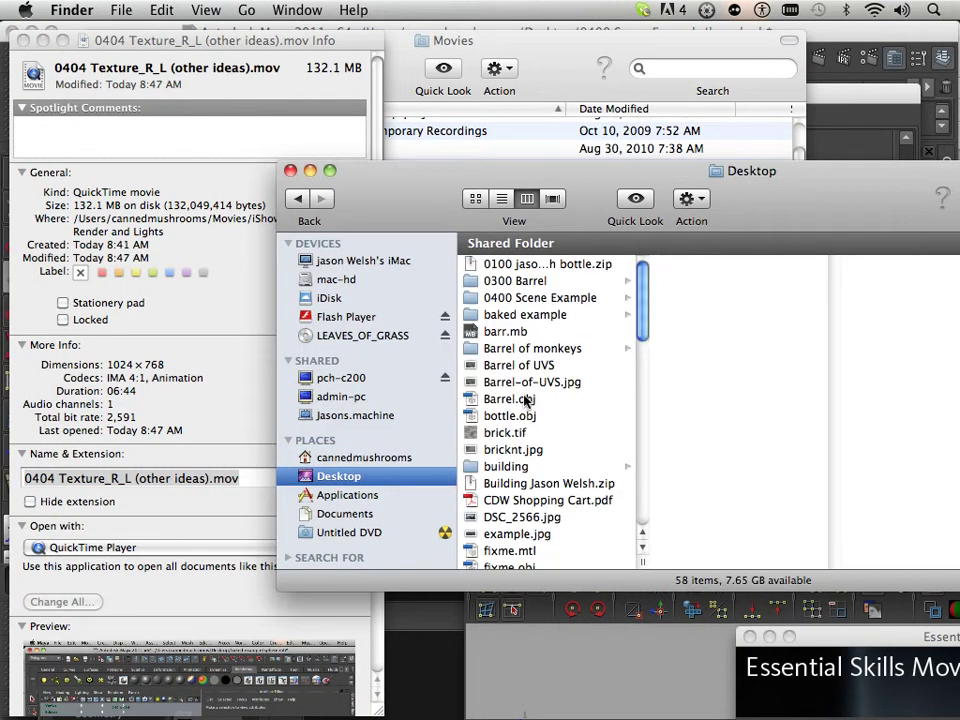
pyautogui.click(566, 298)
pyautogui.moveTo(616, 186); pyautogui.dragTo(426, 485)
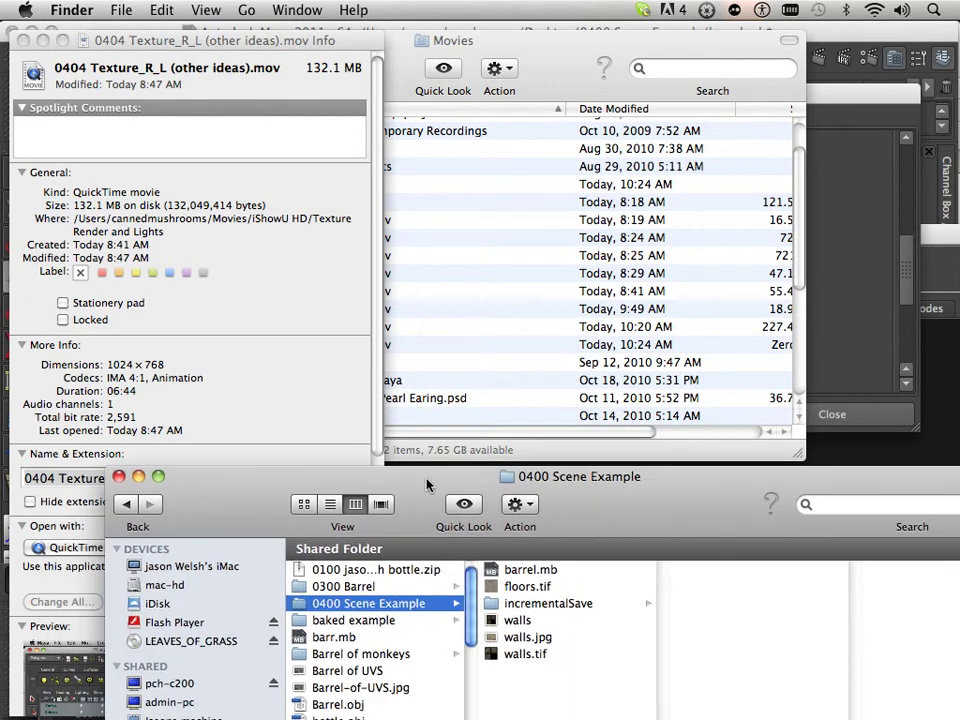
pyautogui.moveTo(520, 657); pyautogui.dragTo(866, 453)
pyautogui.click(866, 457)
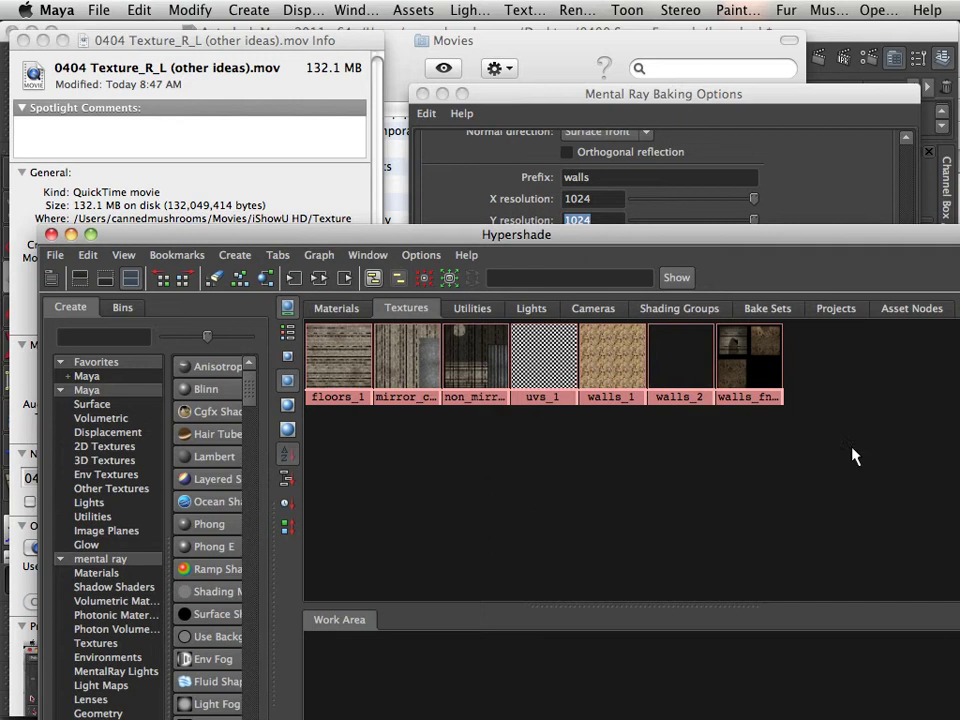
# Step: Delete the newly imported walls_2 texture from the Hypershade
pyautogui.click(756, 381)
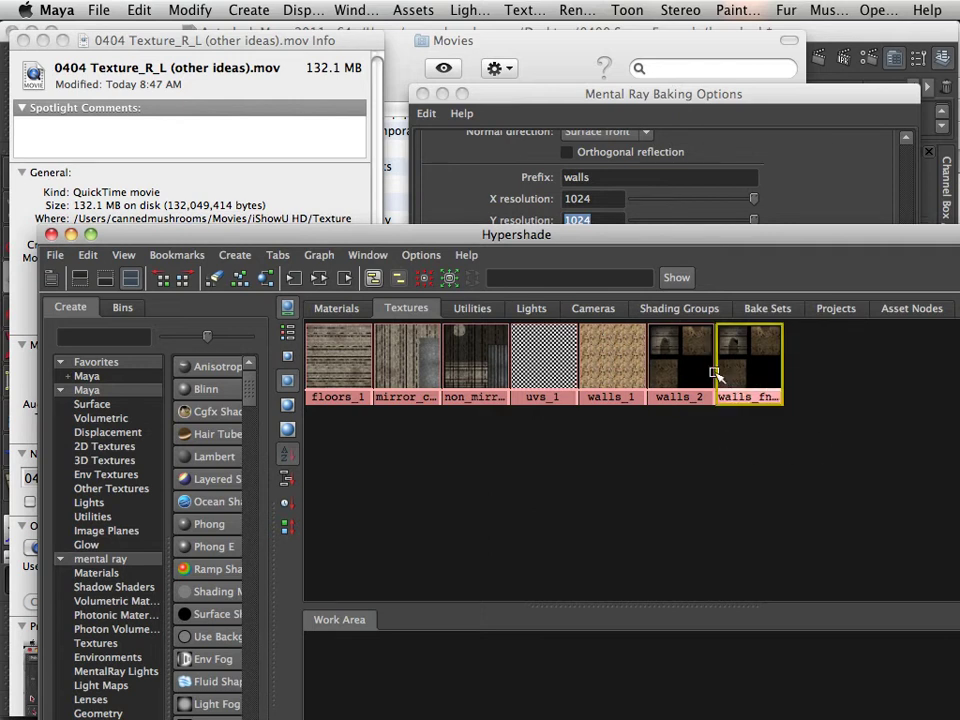
pyautogui.click(679, 376)
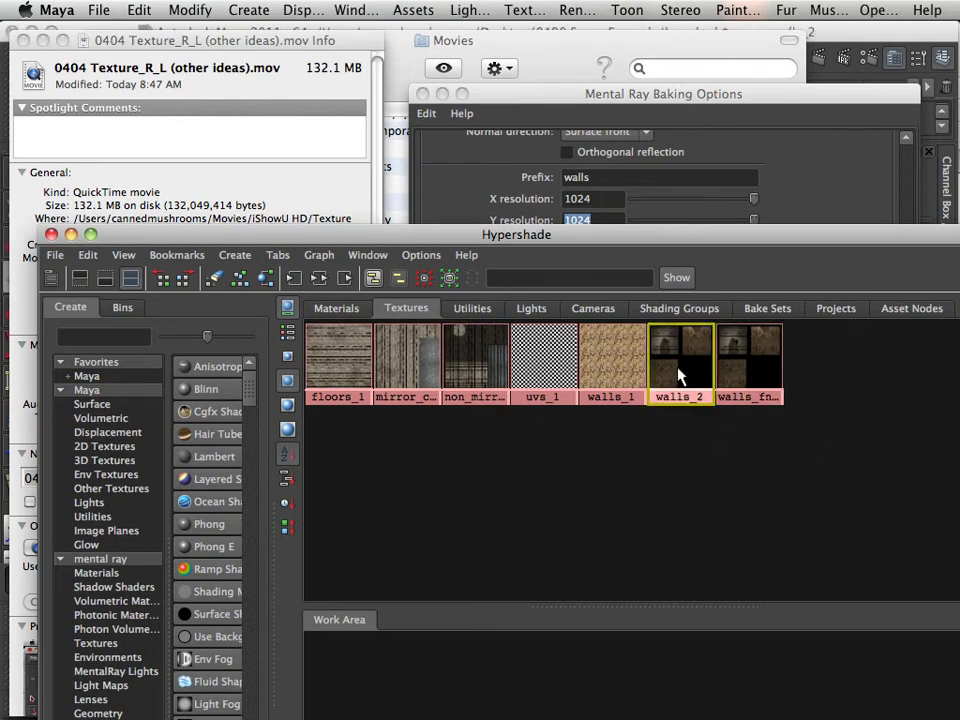
pyautogui.press('Delete')
pyautogui.click(680, 372)
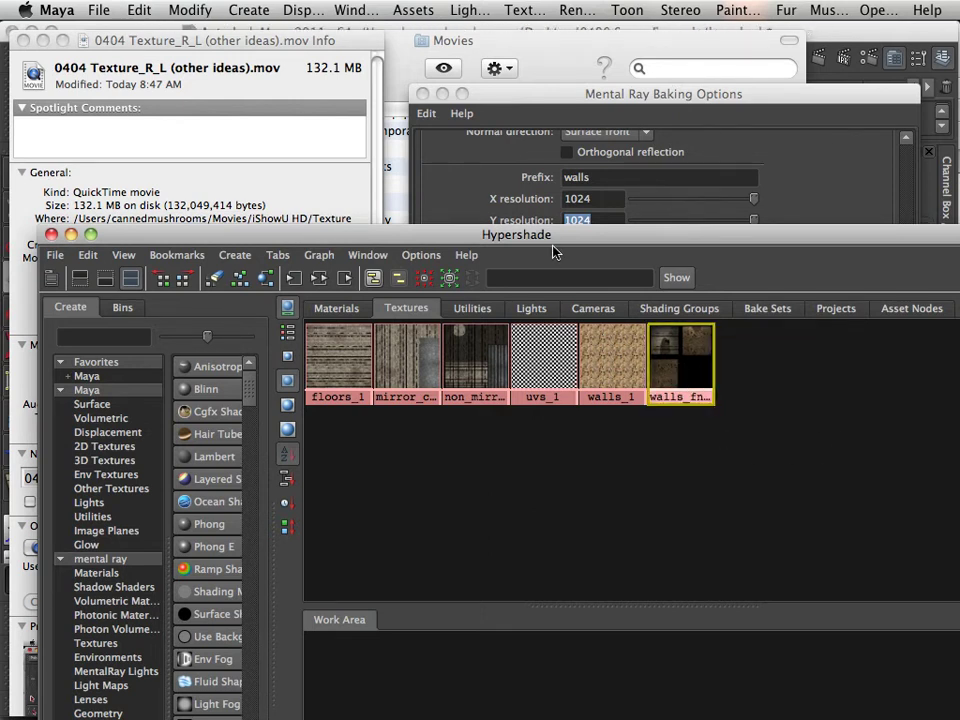
# Step: Place the Walls material in the Hypershade work area and connect the walls_fnbake1 texture to its default input
pyautogui.click(336, 308)
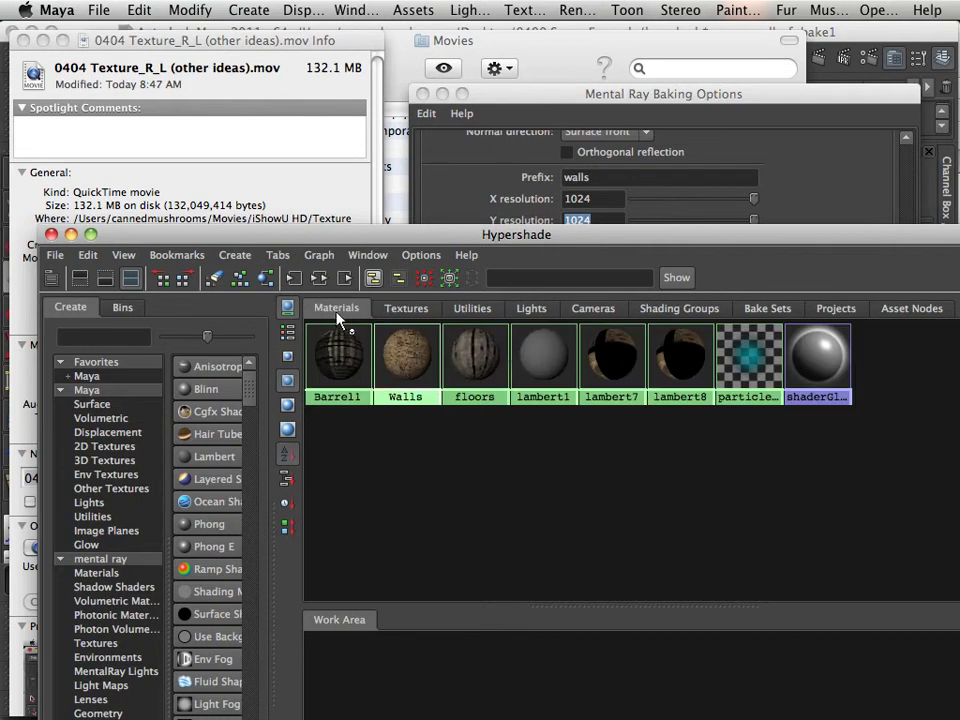
pyautogui.click(658, 381)
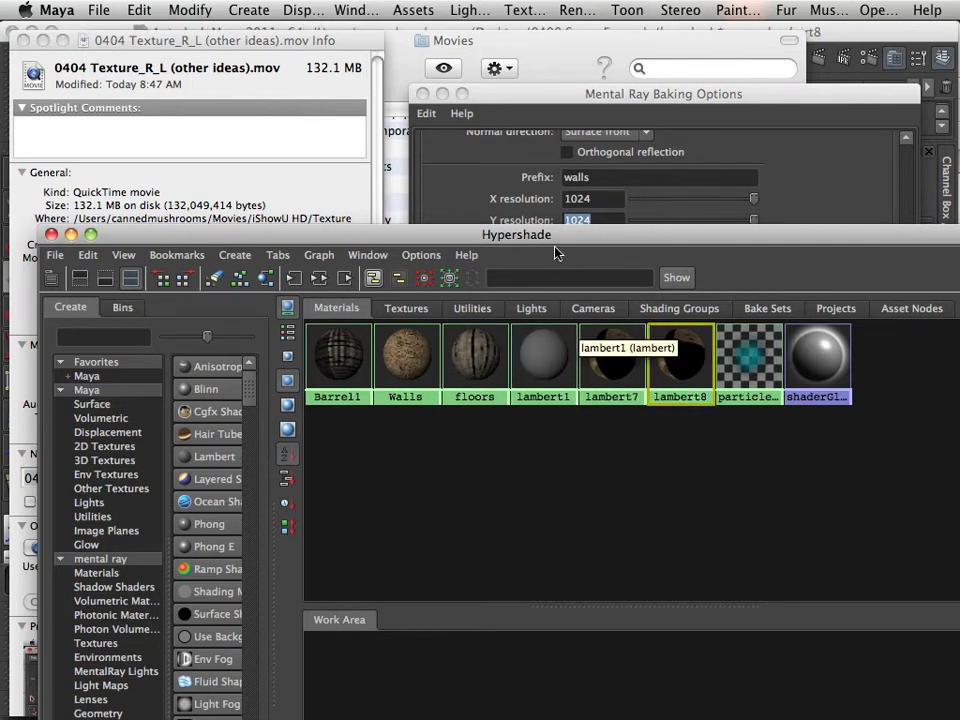
pyautogui.moveTo(553, 244); pyautogui.dragTo(523, 228)
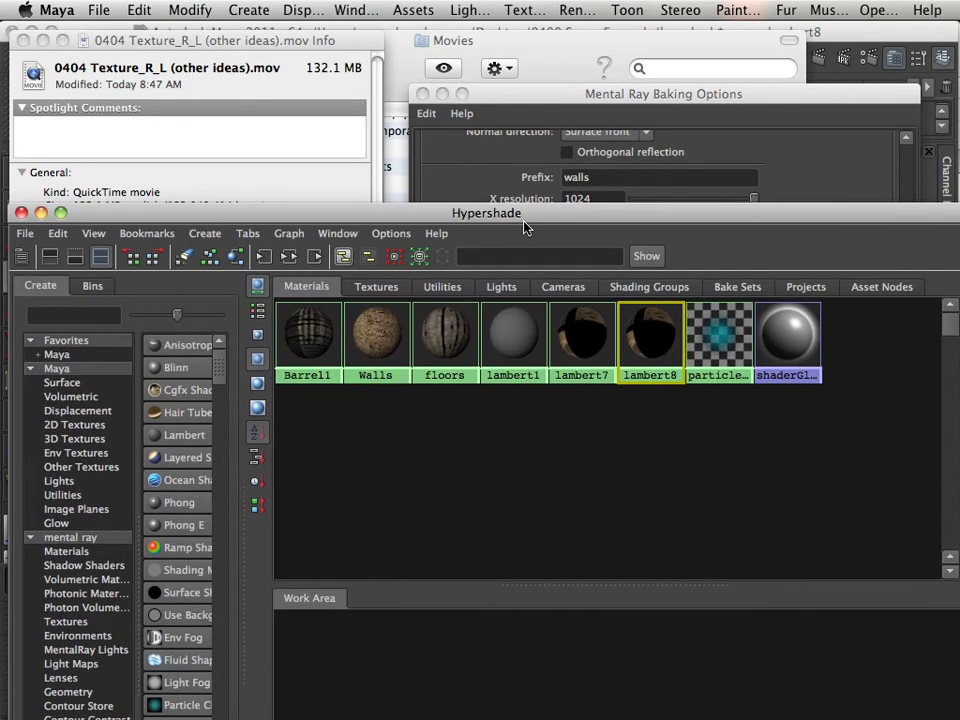
pyautogui.moveTo(380, 346); pyautogui.dragTo(572, 665, button='middle')
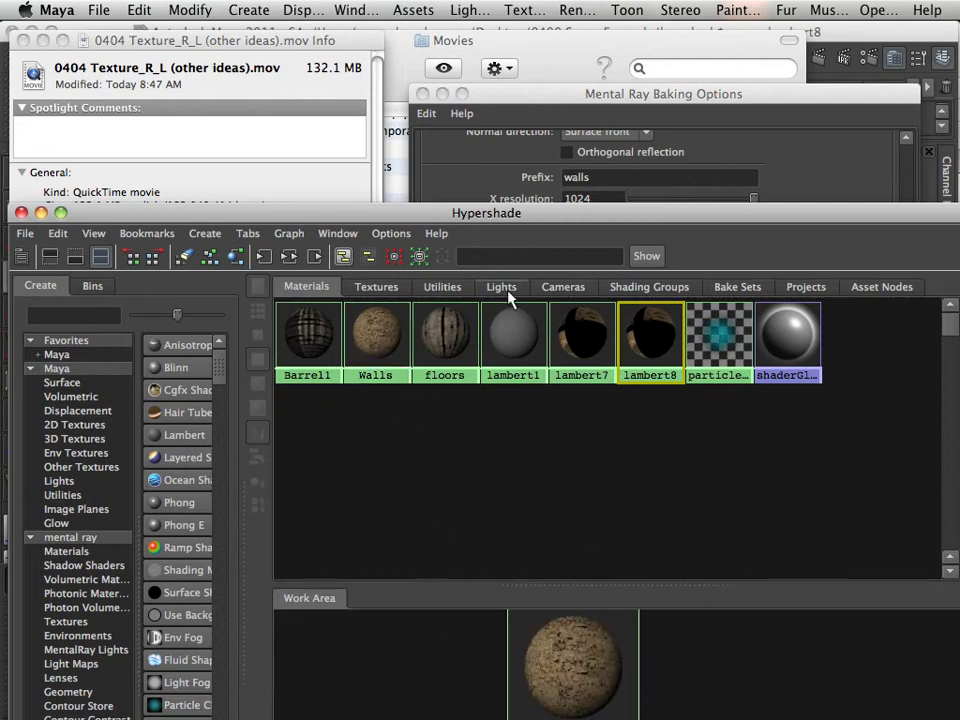
pyautogui.click(389, 289)
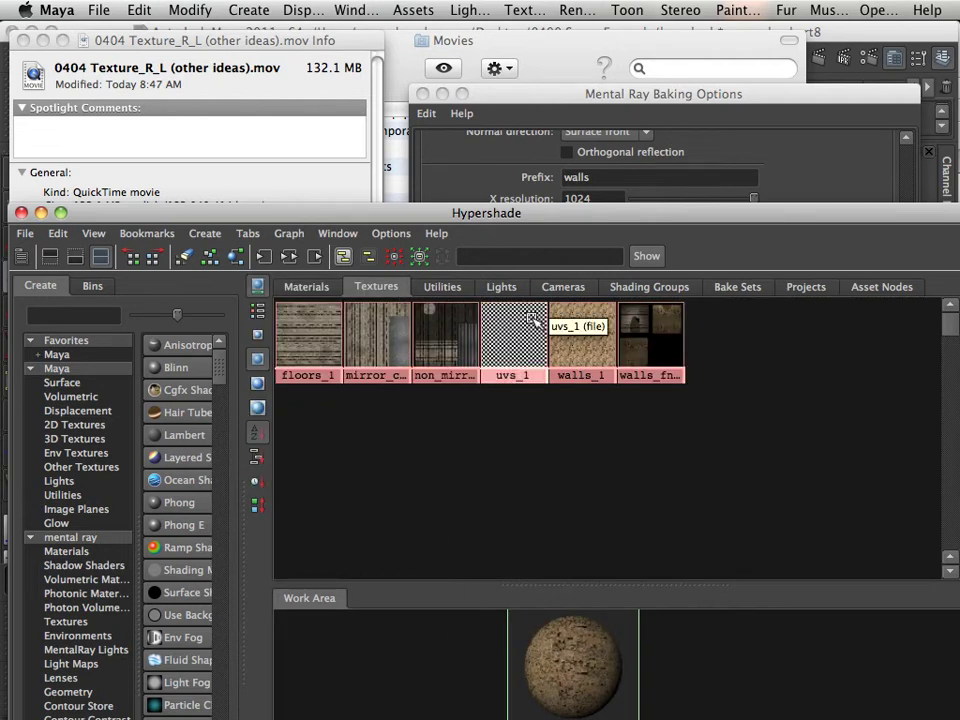
pyautogui.moveTo(643, 311); pyautogui.dragTo(571, 660, button='middle')
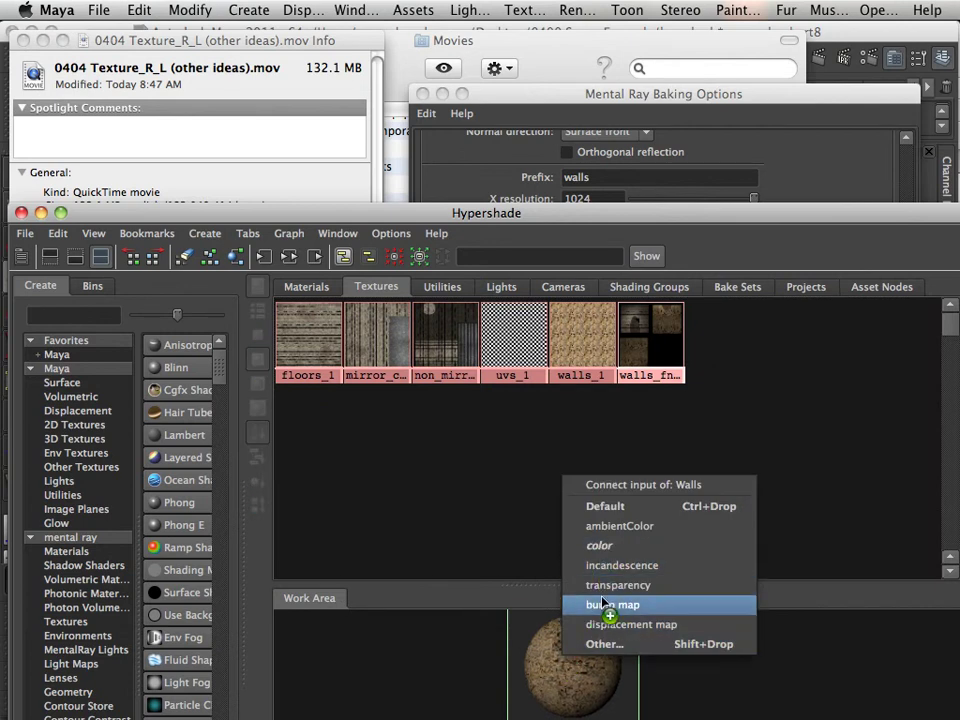
pyautogui.click(603, 508)
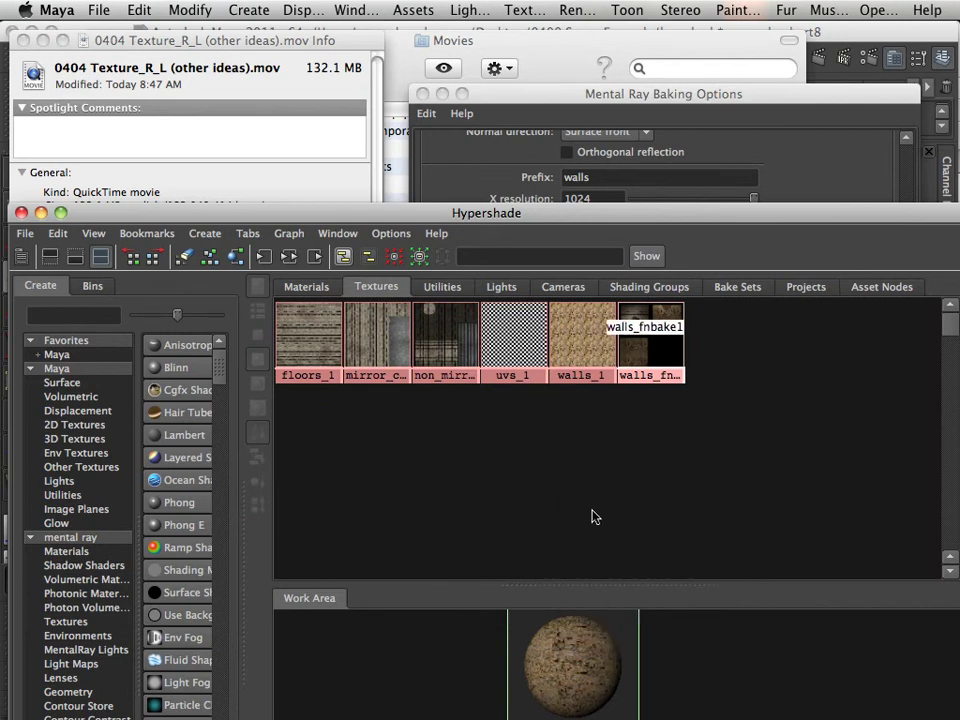
# Step: Delete the floors, lambert7 and lambert8 materials from the Hypershade
pyautogui.click(307, 287)
pyautogui.click(446, 357)
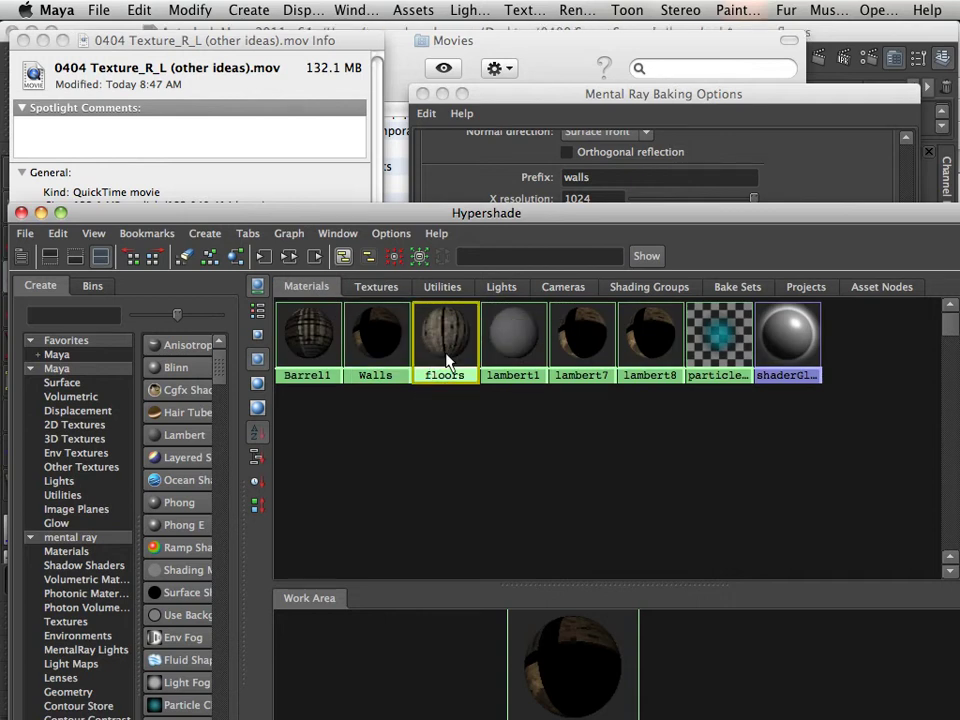
pyautogui.press('Delete')
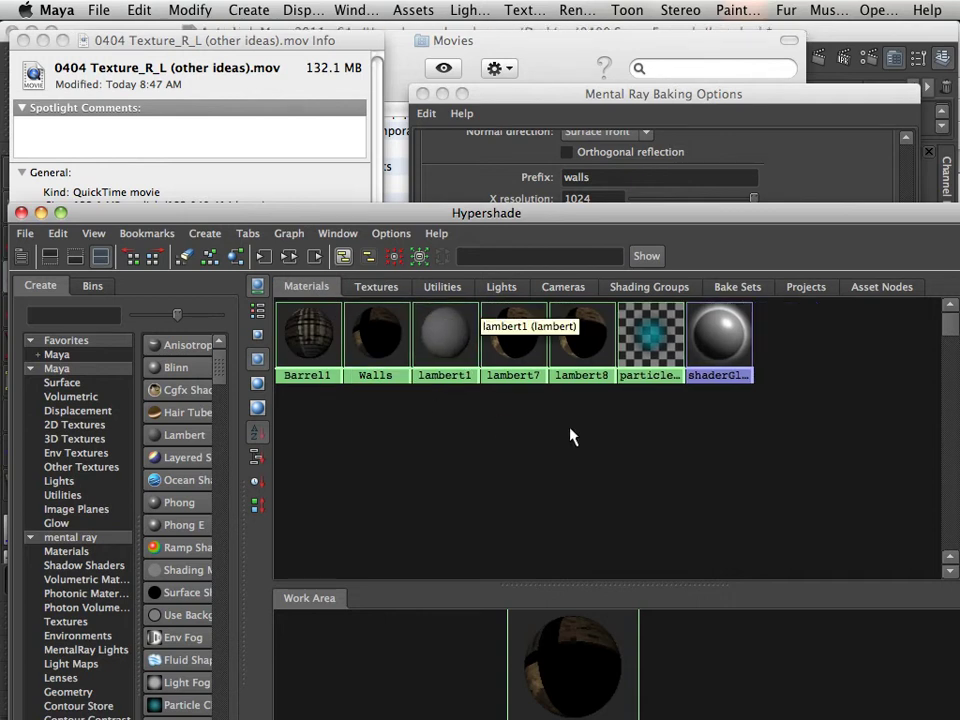
pyautogui.moveTo(576, 418); pyautogui.dragTo(506, 328)
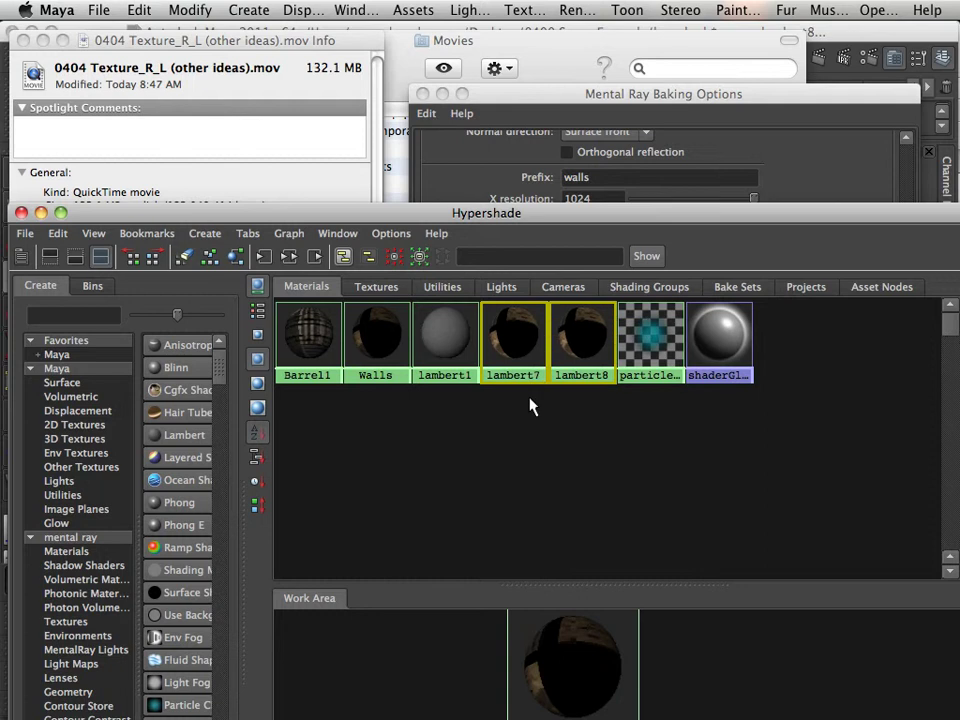
pyautogui.press('Delete')
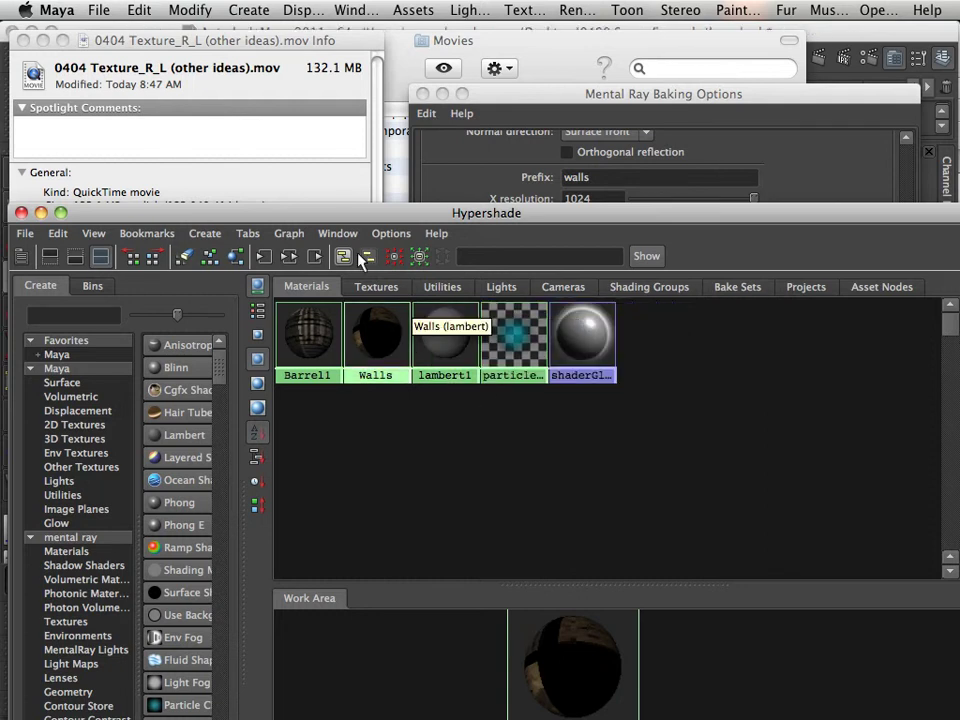
# Step: Uncover the room in the viewport, assign the Walls material to the whole room cube, and deselect it
pyautogui.moveTo(348, 219); pyautogui.dragTo(740, 237)
pyautogui.click(618, 28)
pyautogui.moveTo(314, 346); pyautogui.dragTo(360, 332, button='right')
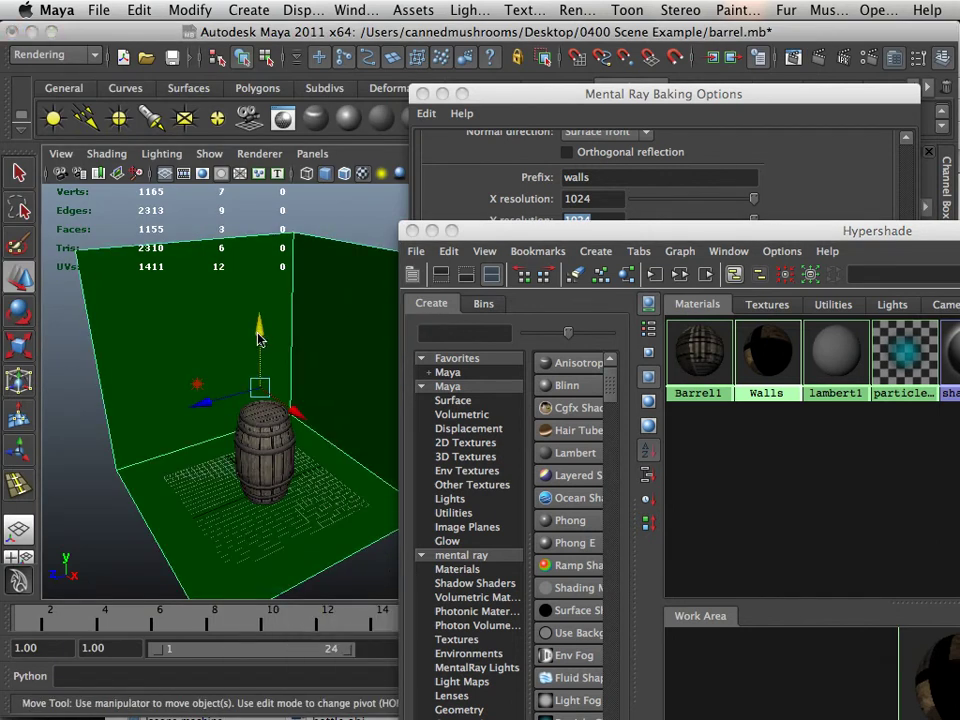
pyautogui.moveTo(258, 340); pyautogui.dragTo(376, 664, button='right')
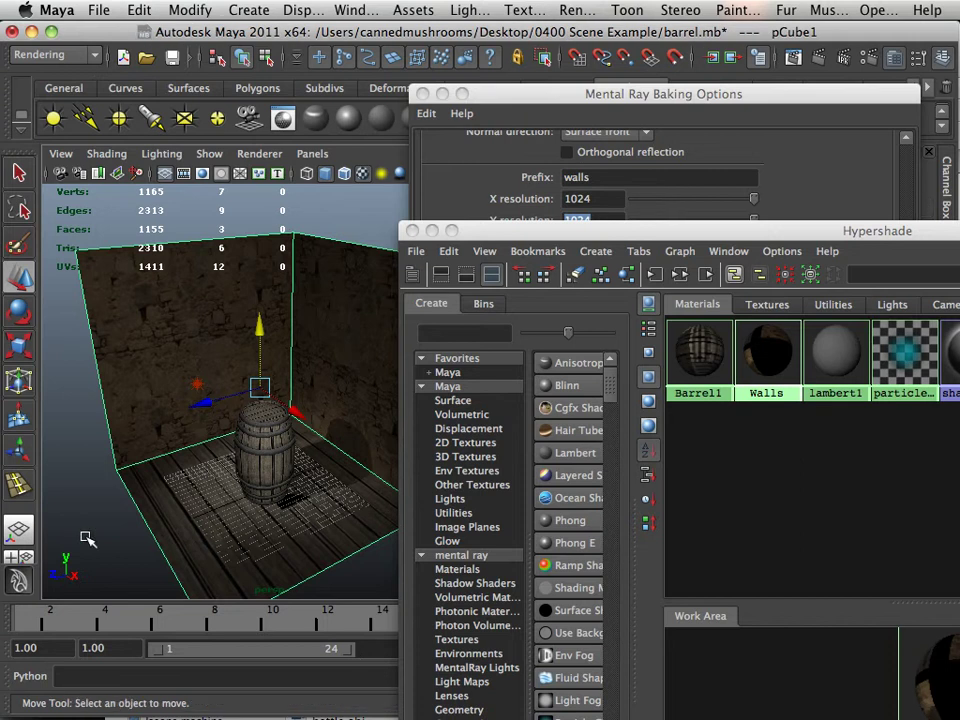
pyautogui.click(87, 538)
# Step: Delete the walls_1 and uvs_1 textures from the Hypershade
pyautogui.moveTo(748, 229); pyautogui.dragTo(515, 206)
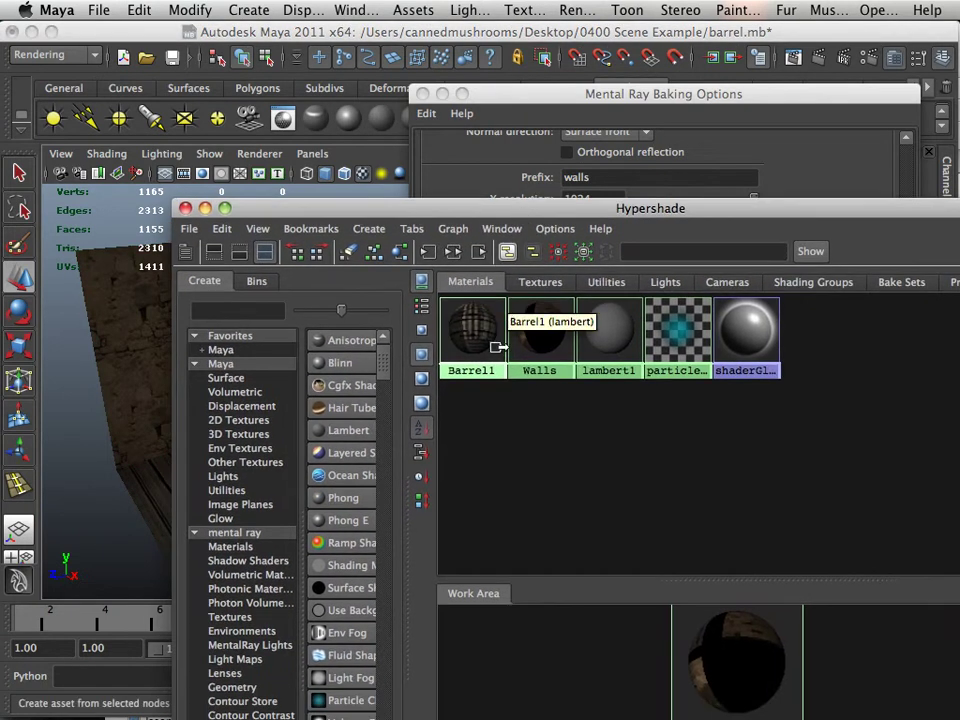
pyautogui.click(543, 283)
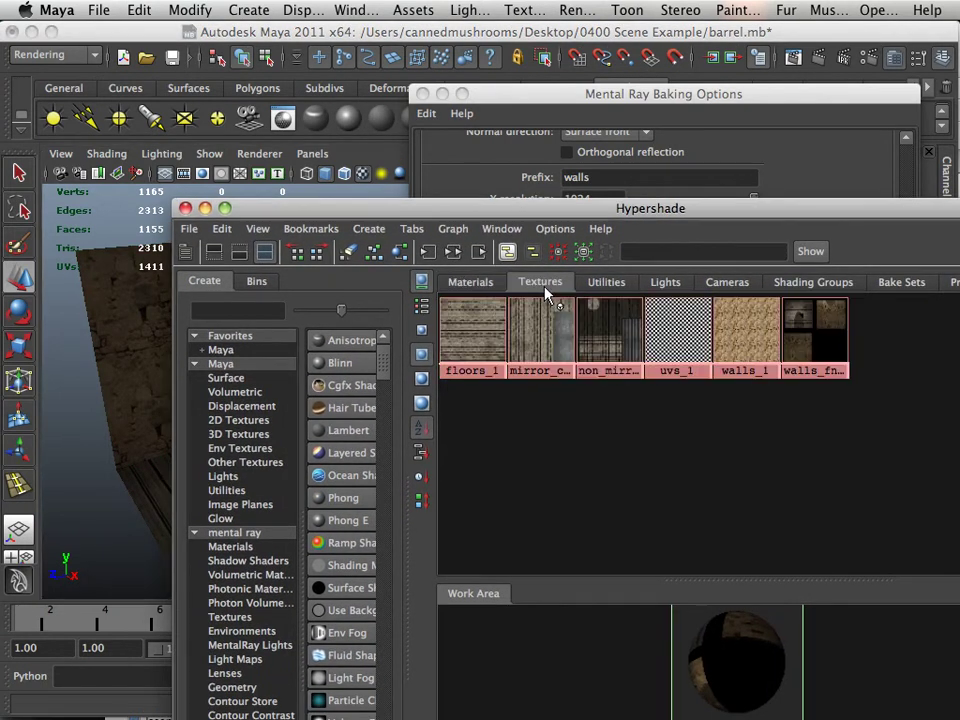
pyautogui.click(745, 340)
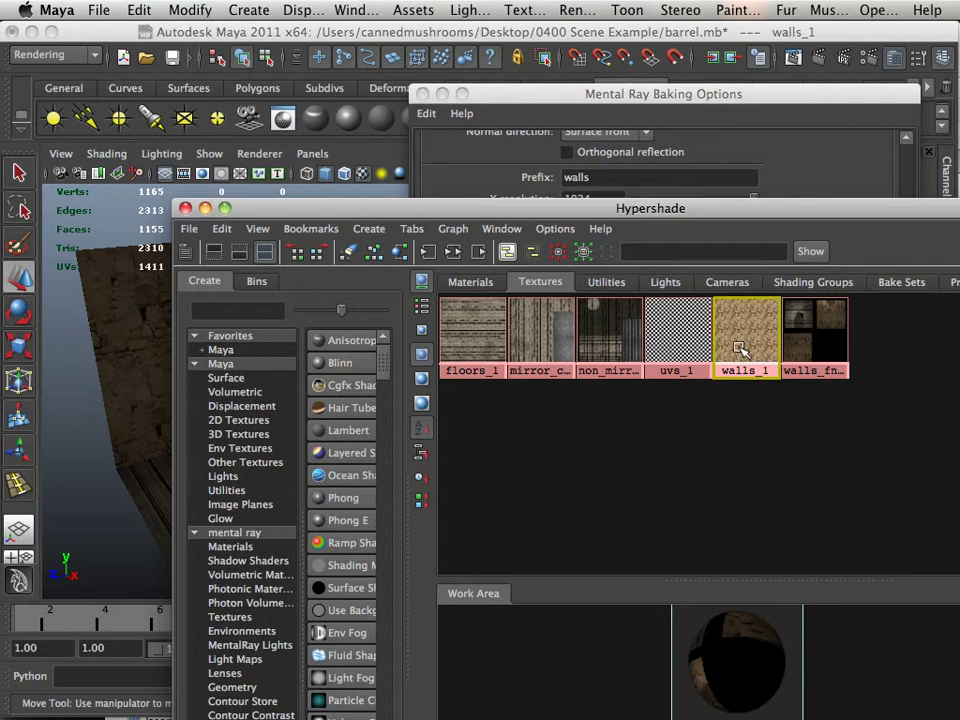
pyautogui.press('Delete')
pyautogui.click(672, 340)
pyautogui.press('Delete')
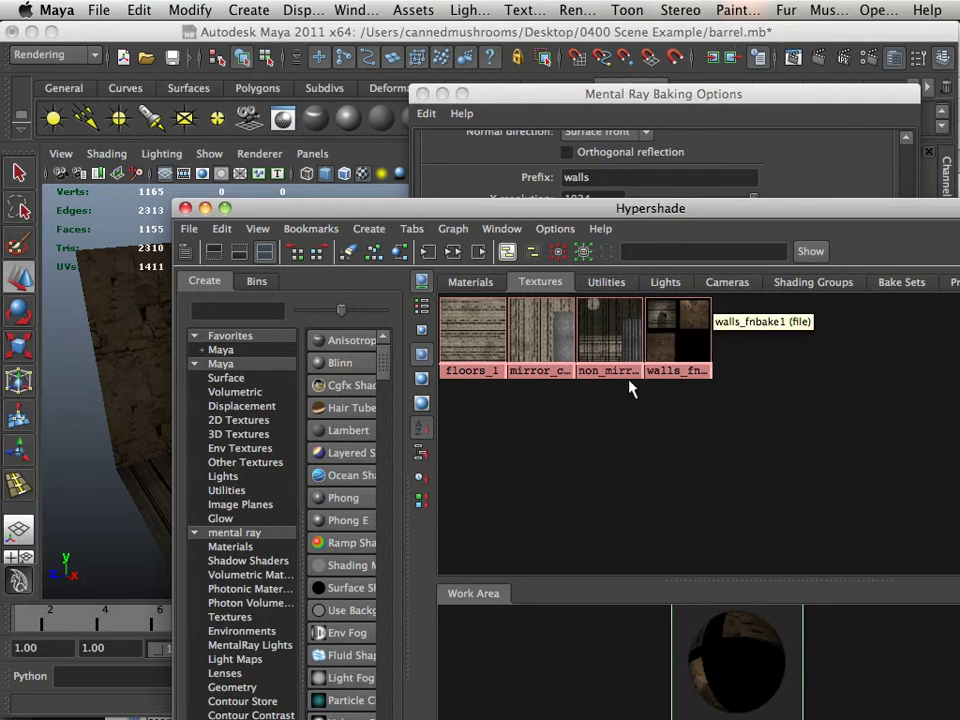
# Step: Delete the mirror_col_1 and floors_1 textures from the Hypershade
pyautogui.click(548, 338)
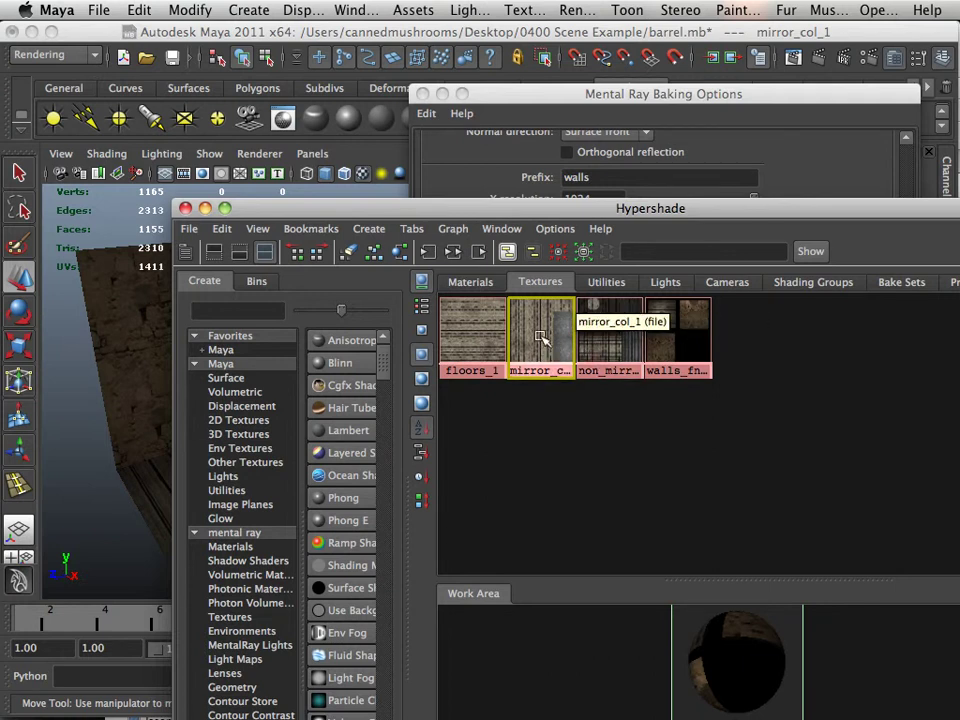
pyautogui.press('Delete')
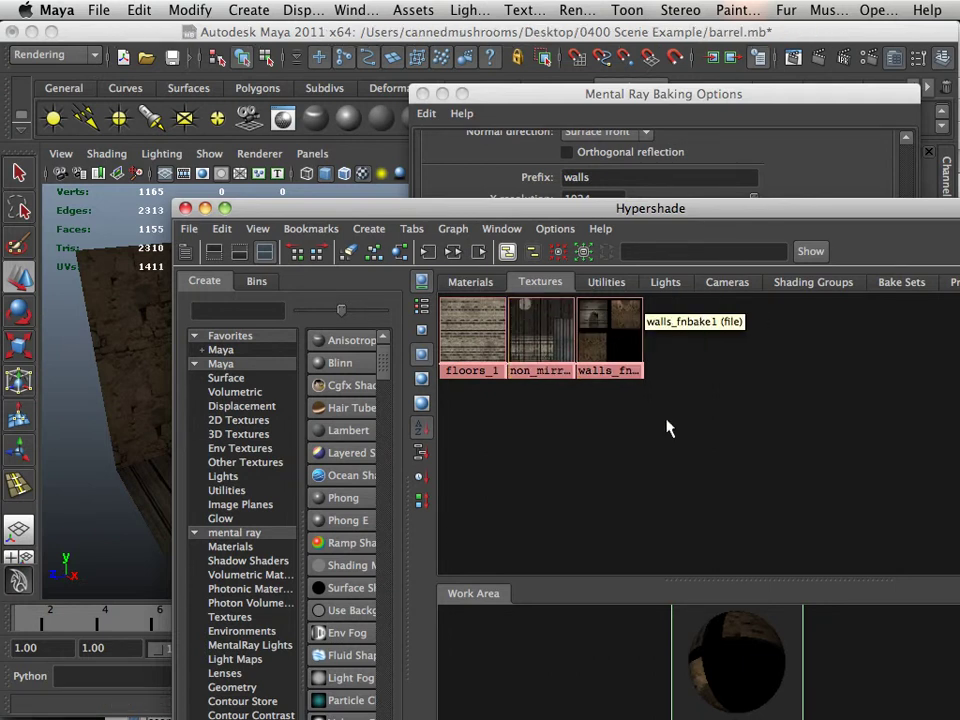
pyautogui.moveTo(668, 422); pyautogui.dragTo(476, 386)
pyautogui.click(530, 447)
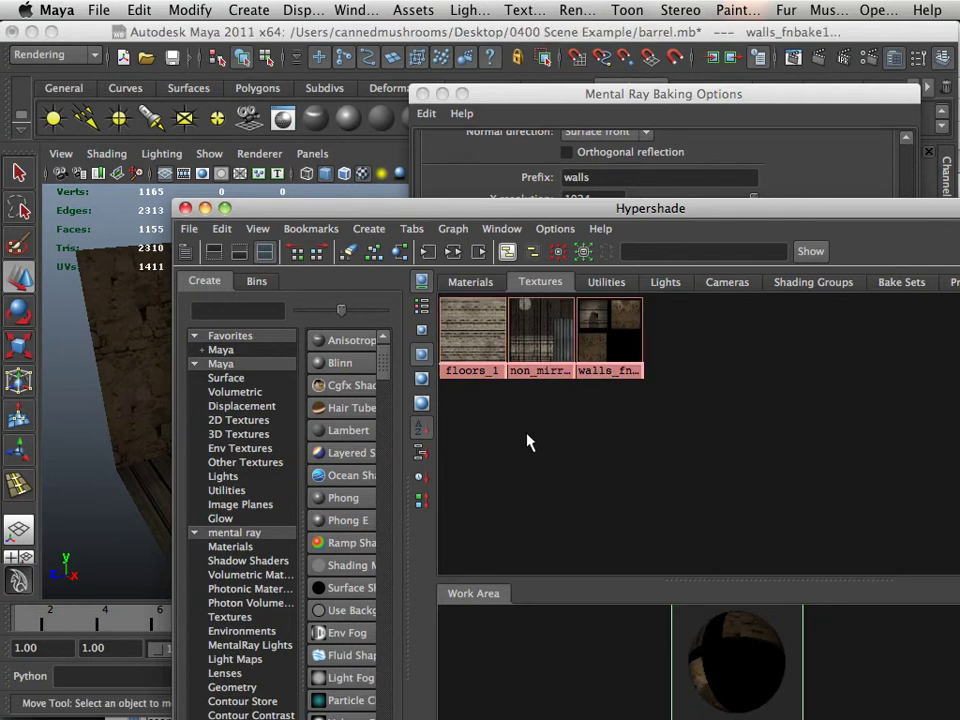
pyautogui.click(460, 367)
pyautogui.press('Delete')
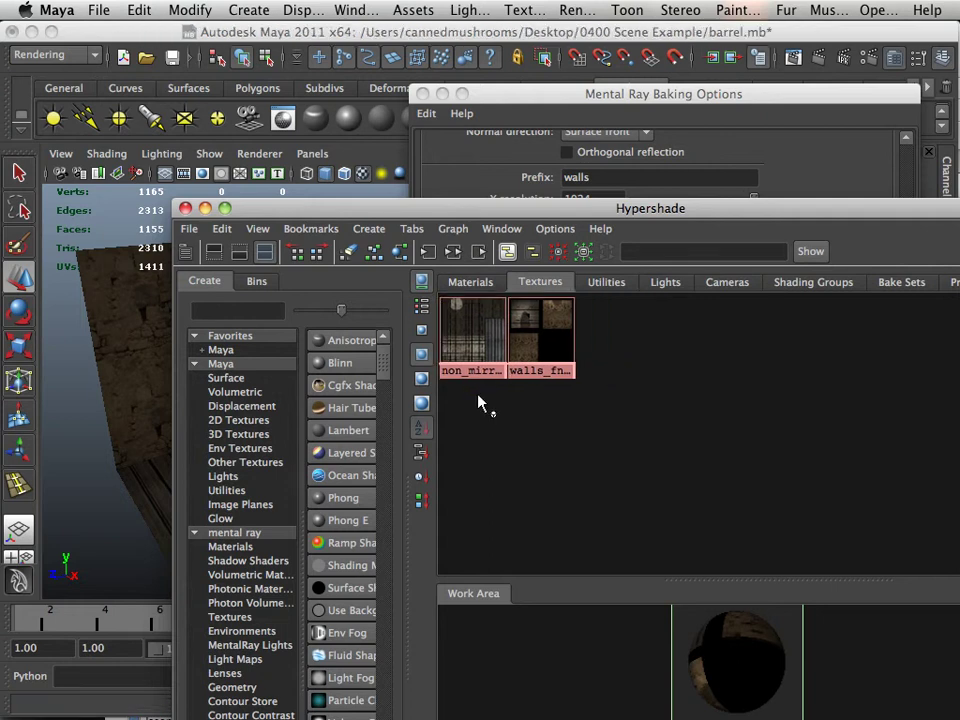
# Step: Check the remaining Barrel1 and Walls materials and inspect the textured room and barrel in the viewport
pyautogui.moveTo(569, 423); pyautogui.dragTo(467, 255)
pyautogui.click(470, 281)
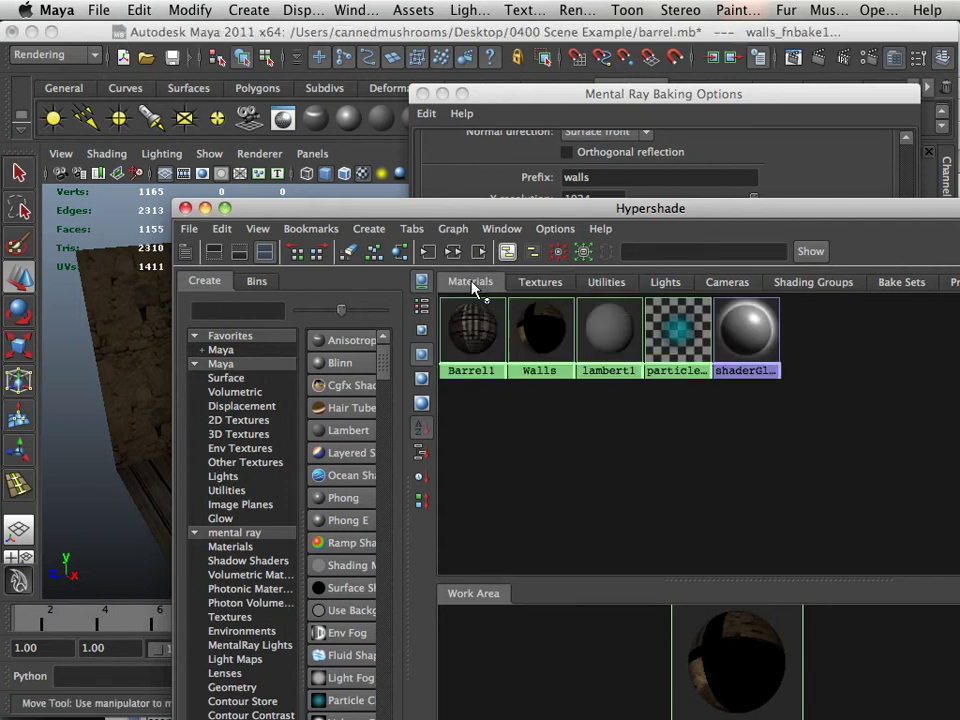
pyautogui.moveTo(540, 403); pyautogui.dragTo(454, 306)
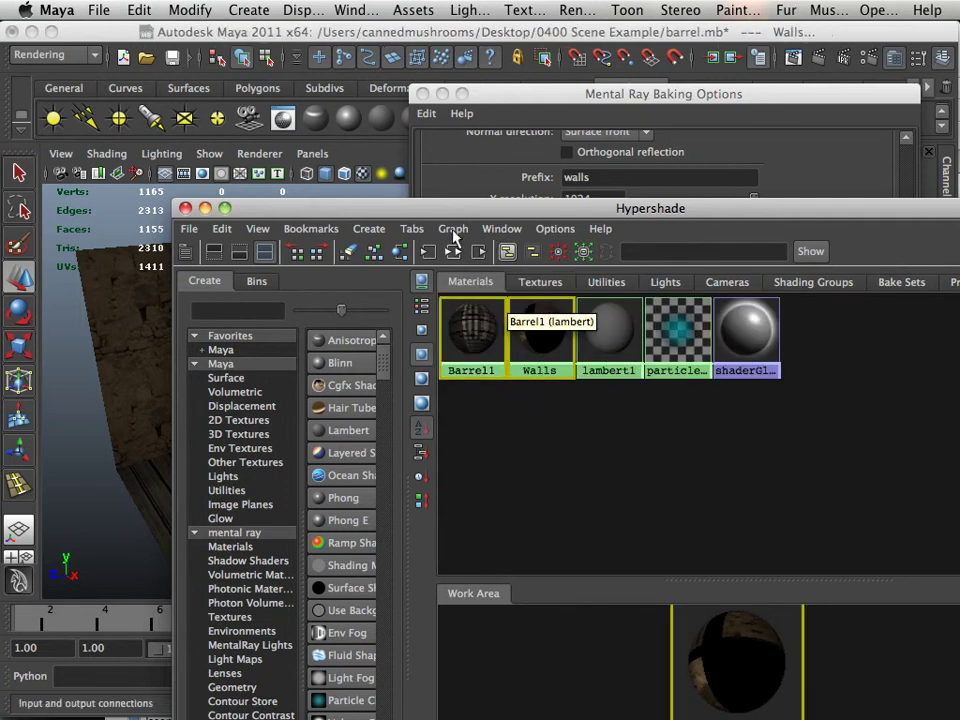
pyautogui.moveTo(329, 215); pyautogui.dragTo(631, 262)
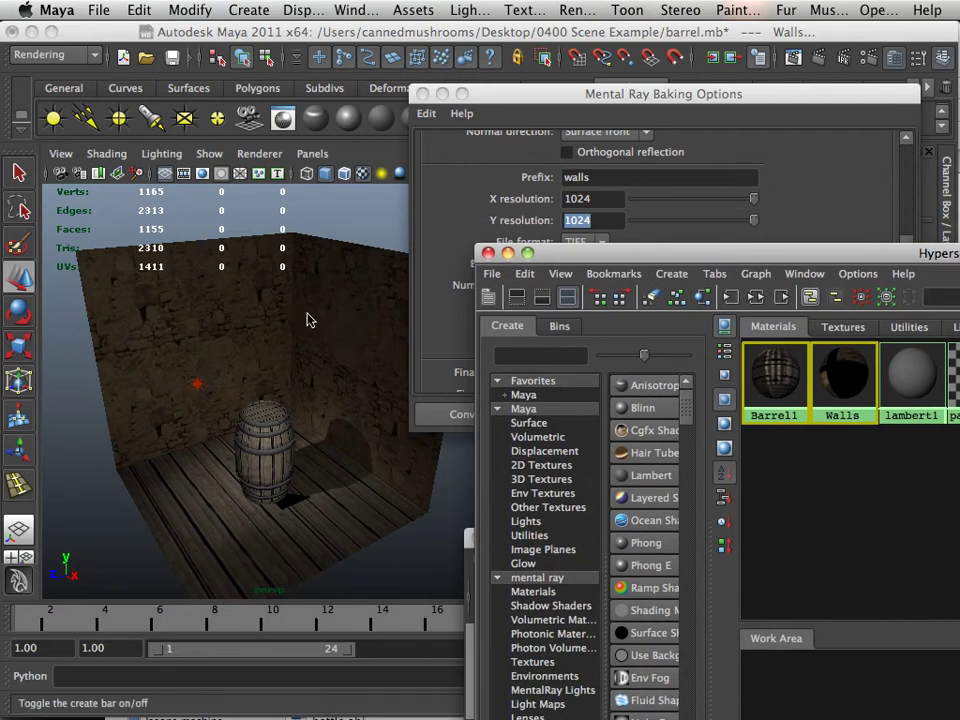
pyautogui.keyDown('alt'); pyautogui.moveTo(343, 326); pyautogui.dragTo(315, 388); pyautogui.keyUp('alt')
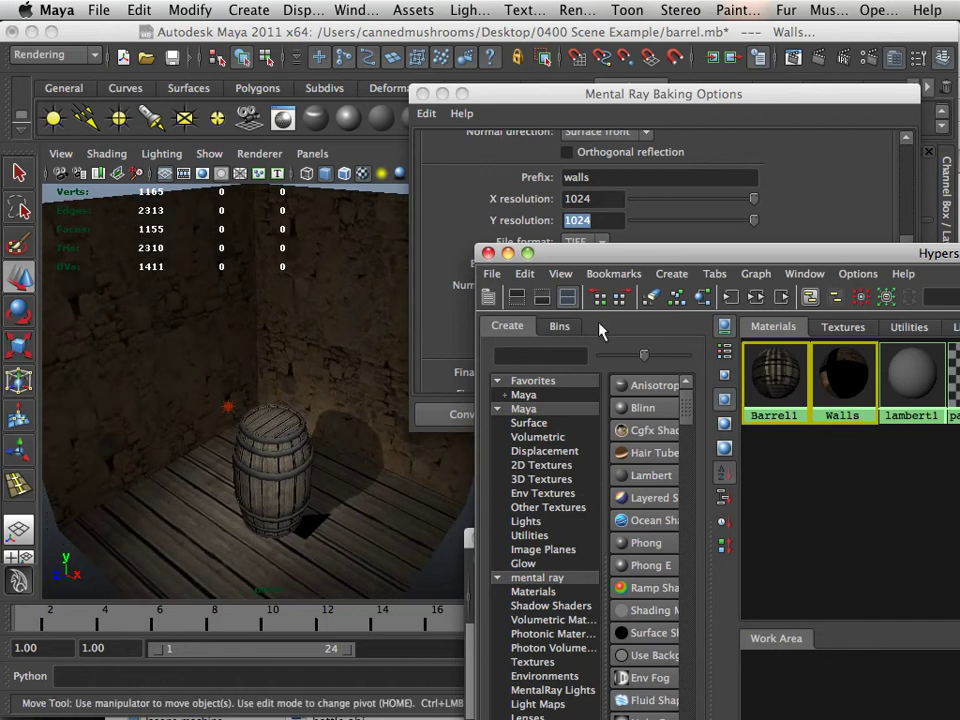
pyautogui.moveTo(652, 263); pyautogui.dragTo(174, 180)
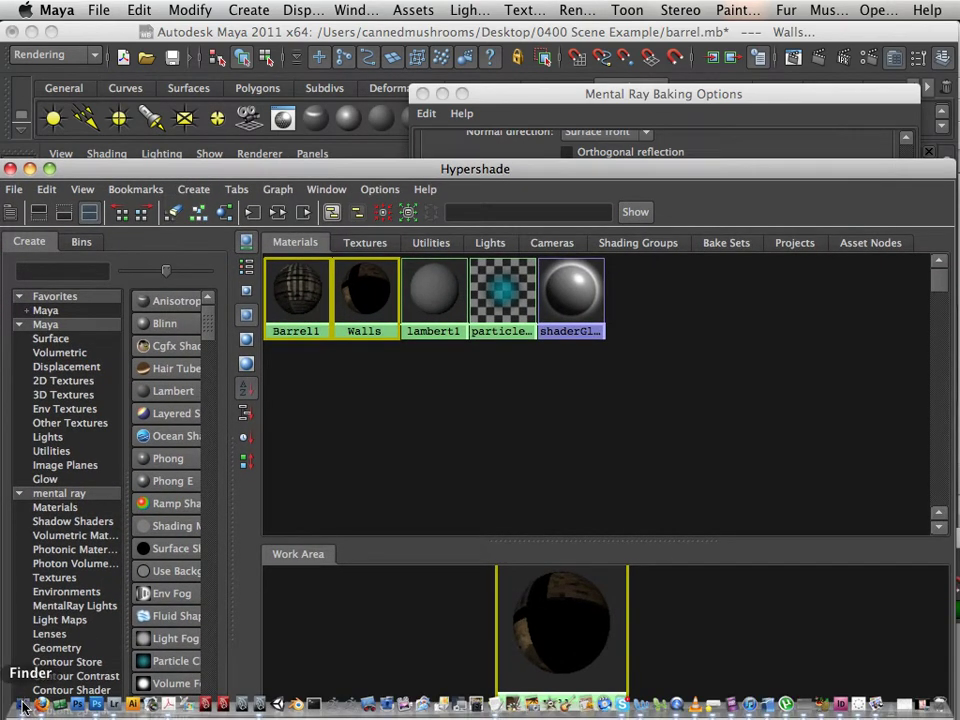
# Step: Move the Mental Ray Baking Options and Hypershade windows aside to make room for bringing in files from Finder
pyautogui.click(24, 706)
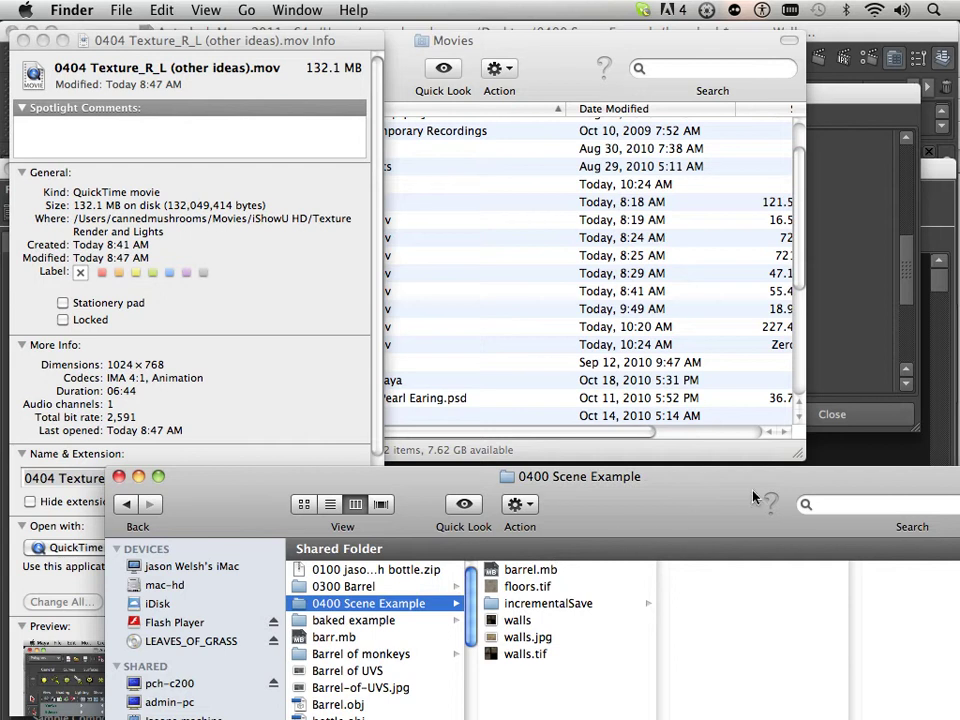
pyautogui.click(825, 462)
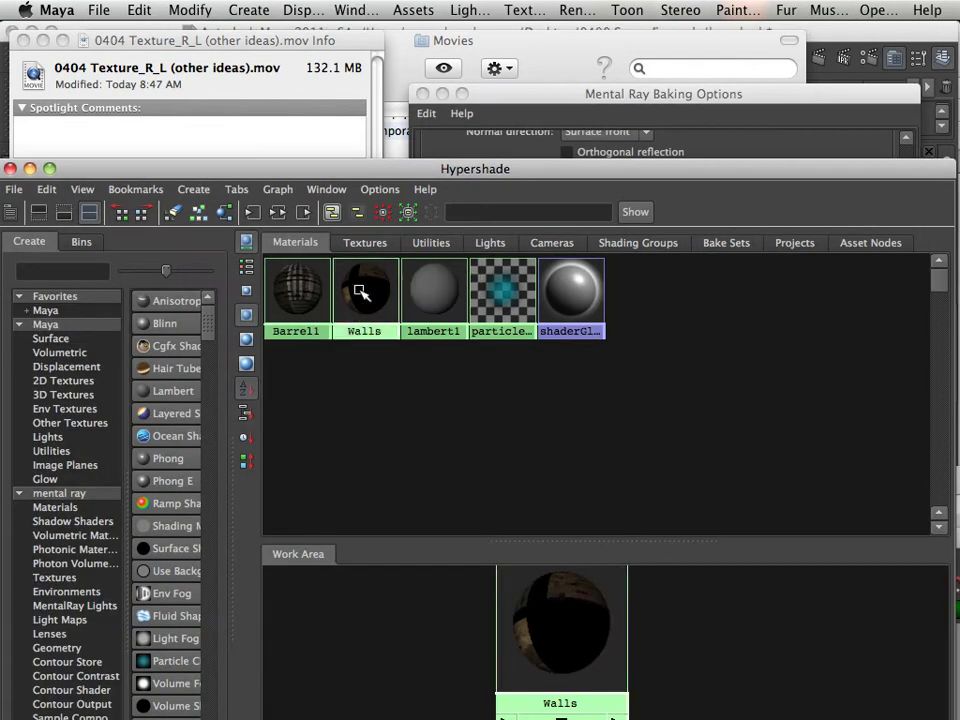
pyautogui.moveTo(678, 175); pyautogui.dragTo(515, 148)
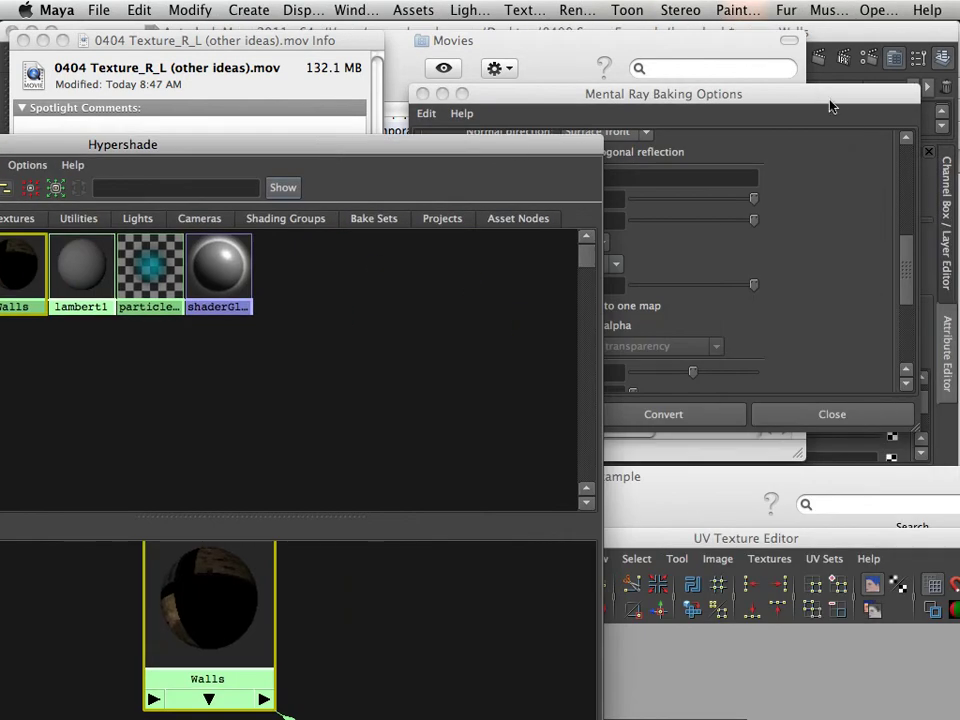
pyautogui.moveTo(829, 106); pyautogui.dragTo(650, 716)
pyautogui.click(898, 342)
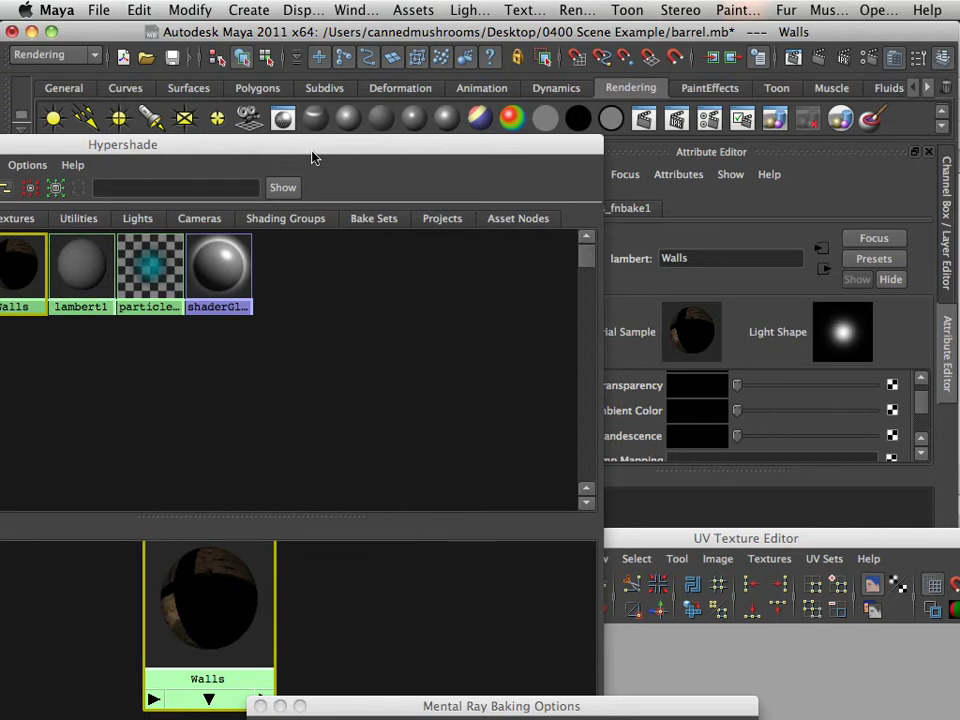
pyautogui.moveTo(312, 157); pyautogui.dragTo(370, 128)
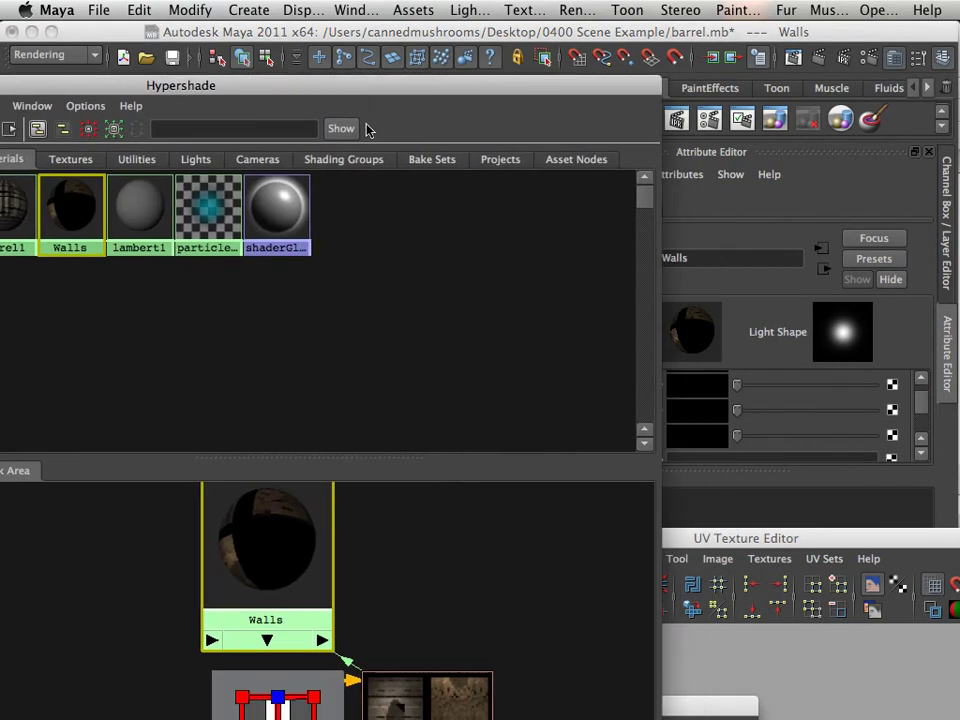
# Step: Import walls.tif from the 0400 Scene Example folder in Finder into the Maya Hypershade
pyautogui.moveTo(531, 708)
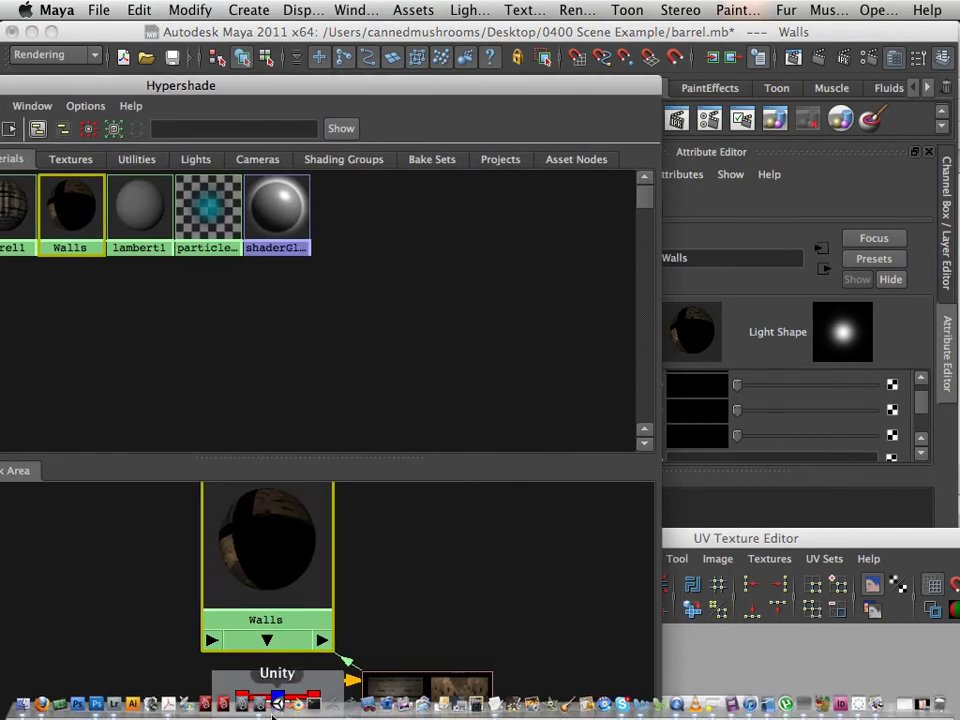
pyautogui.click(21, 705)
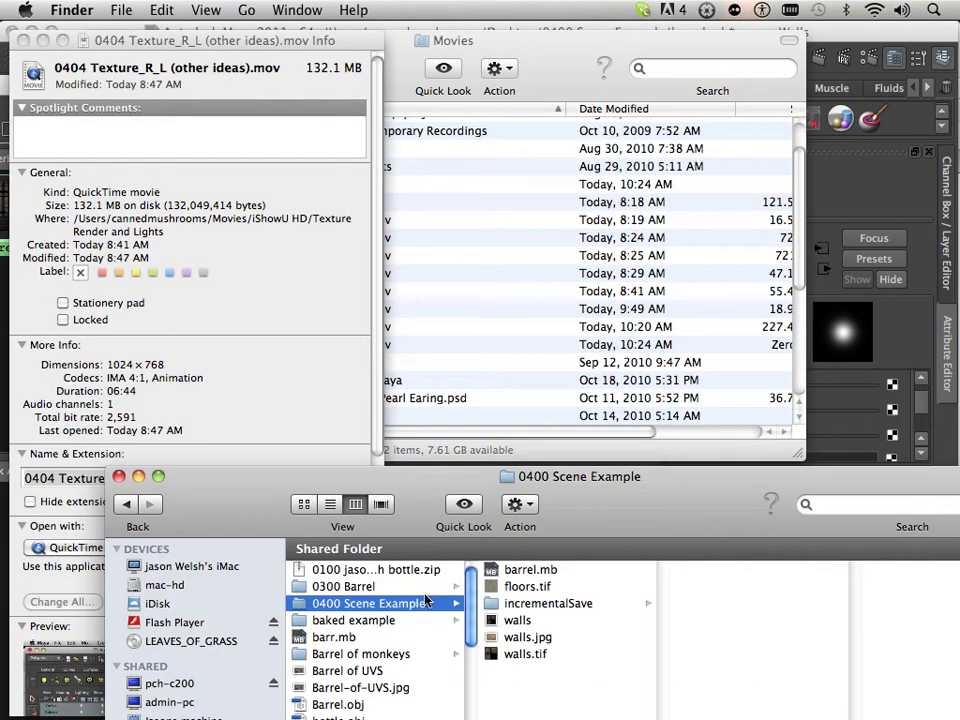
pyautogui.click(524, 655)
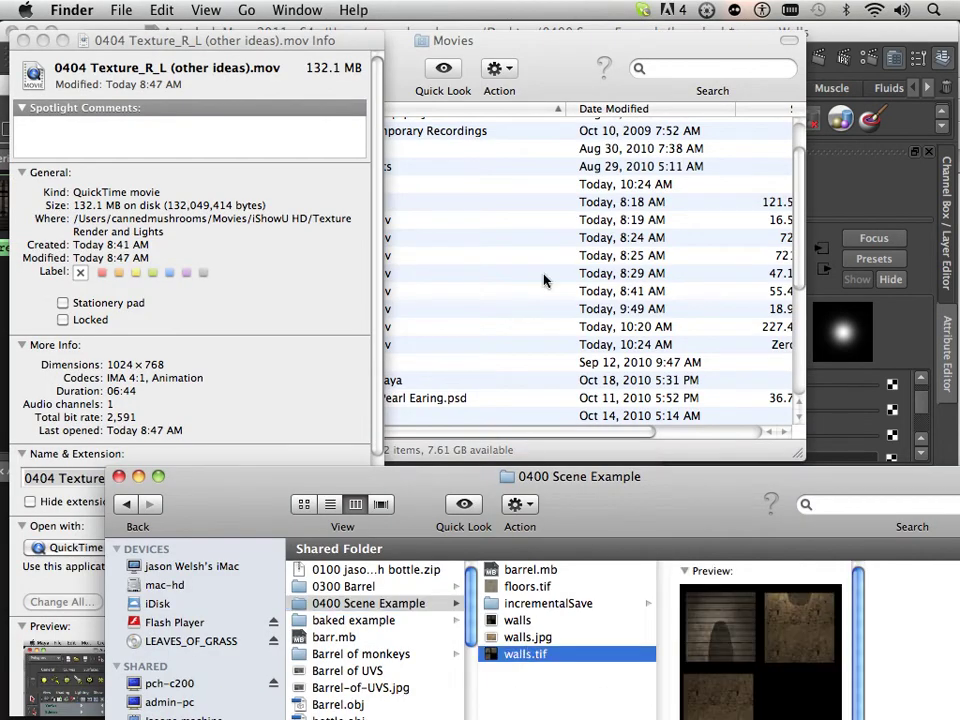
pyautogui.moveTo(532, 63); pyautogui.dragTo(450, 704)
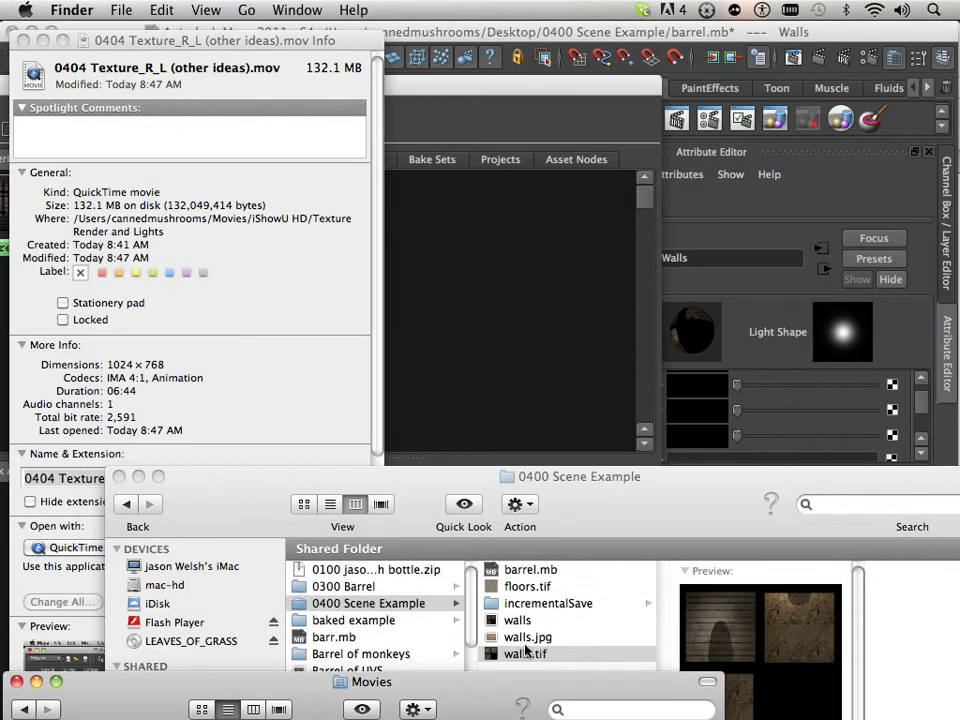
pyautogui.moveTo(517, 607); pyautogui.dragTo(467, 294)
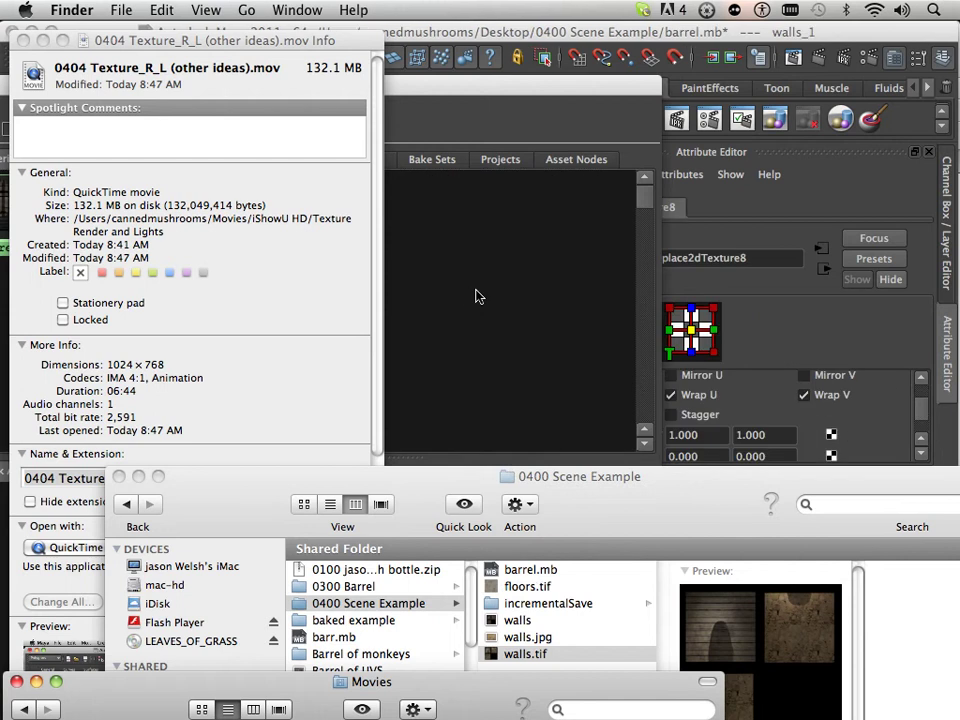
pyautogui.click(505, 307)
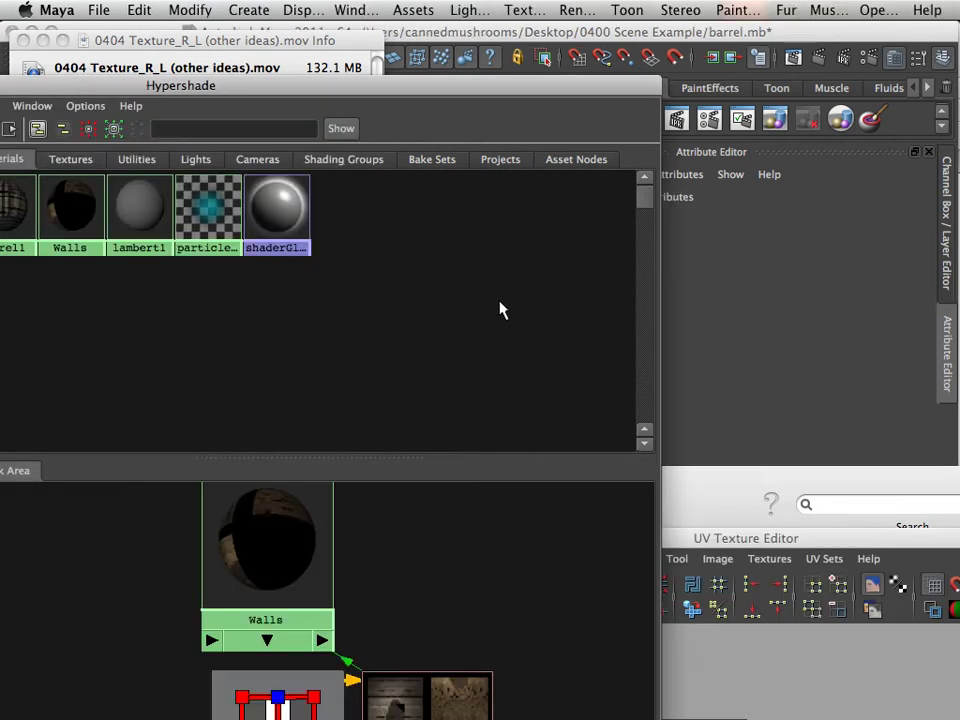
# Step: Place the walls_1 texture over the Walls material in the Hypershade work area and delete the walls_fnbake1 texture
pyautogui.click(98, 162)
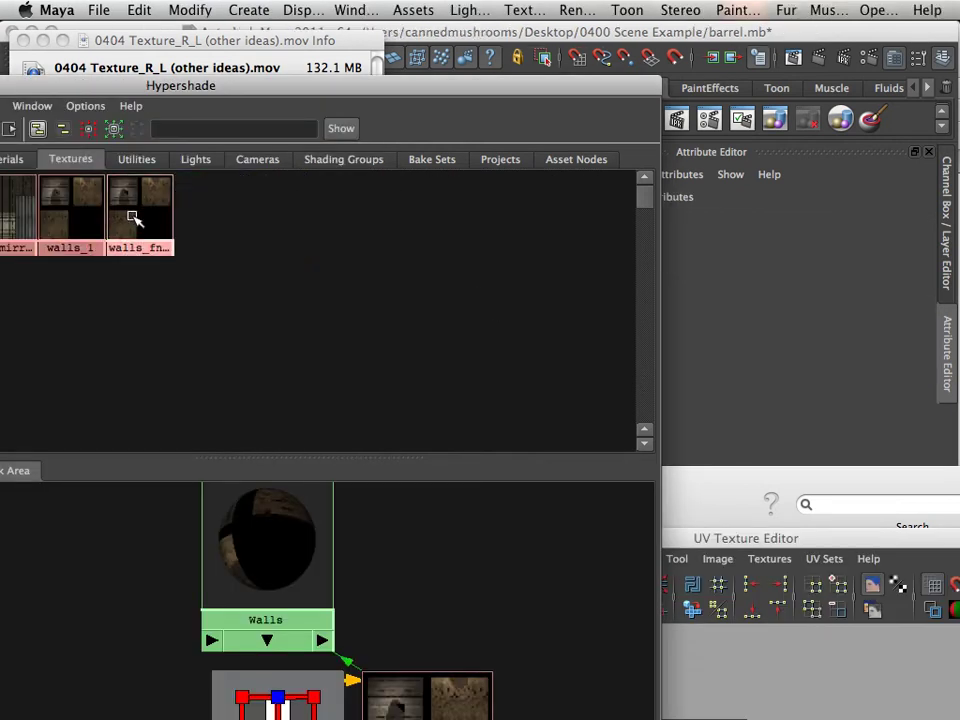
pyautogui.moveTo(60, 208); pyautogui.dragTo(339, 439, button='middle')
pyautogui.click(150, 228)
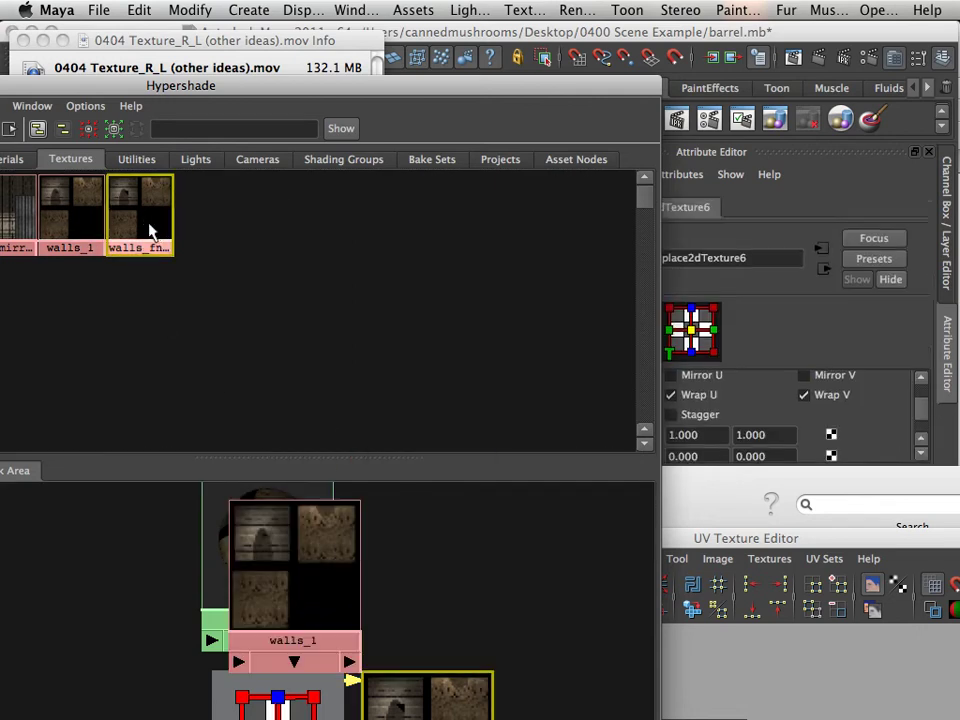
pyautogui.press('Delete')
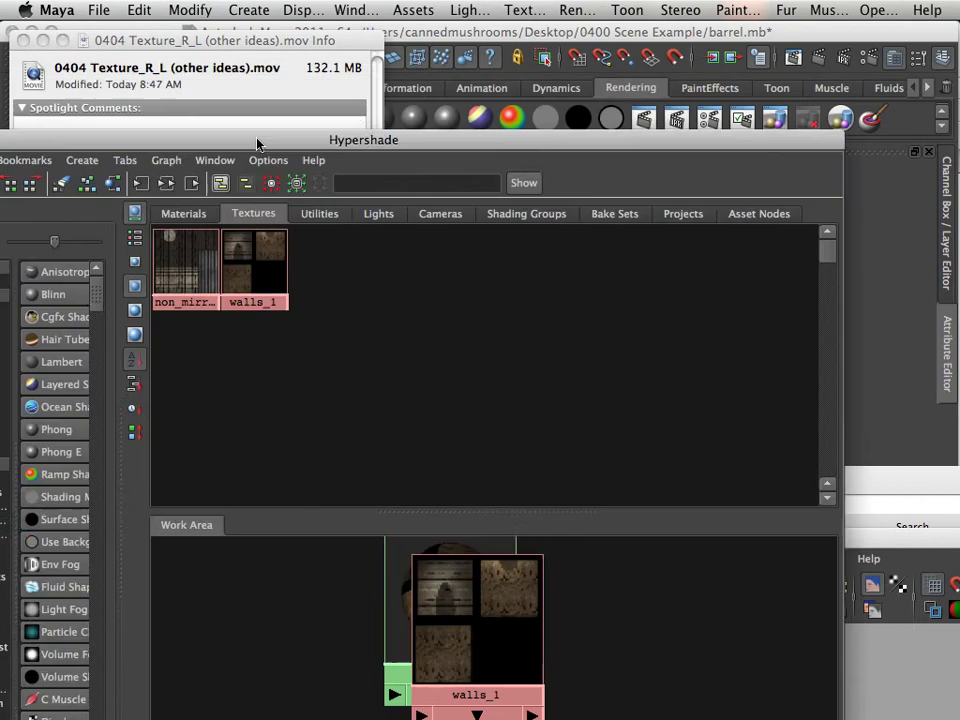
# Step: Uncover the viewport and inspect the barrel's baked shadow on the floor and wall up close
pyautogui.moveTo(244, 139); pyautogui.dragTo(592, 340)
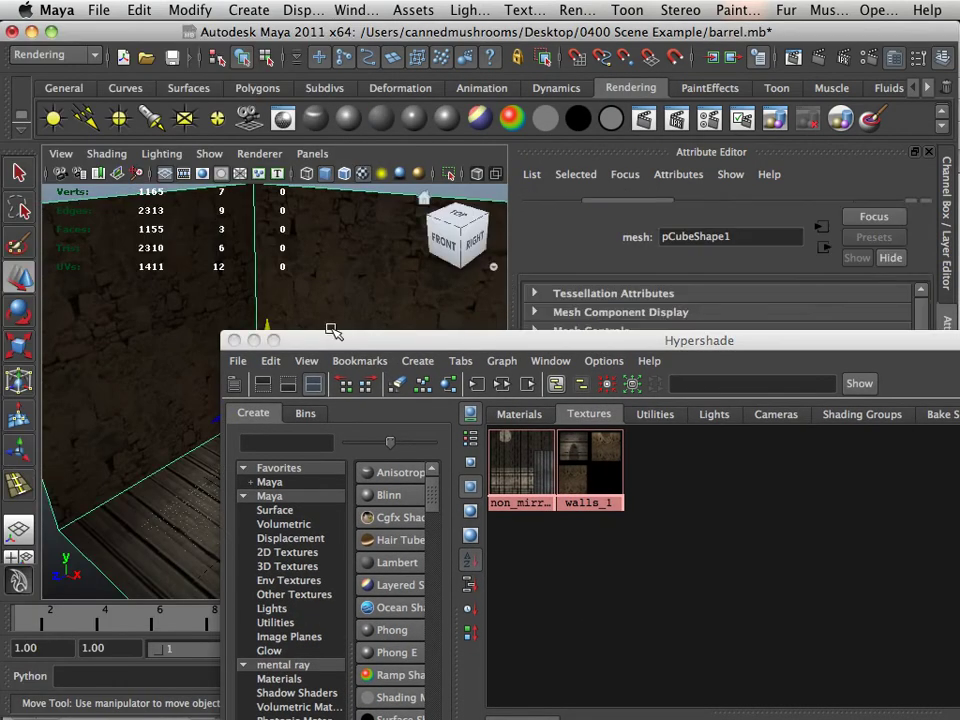
pyautogui.moveTo(343, 345); pyautogui.dragTo(576, 412)
pyautogui.keyDown('alt'); pyautogui.moveTo(276, 421); pyautogui.dragTo(242, 420, button='right'); pyautogui.keyUp('alt')
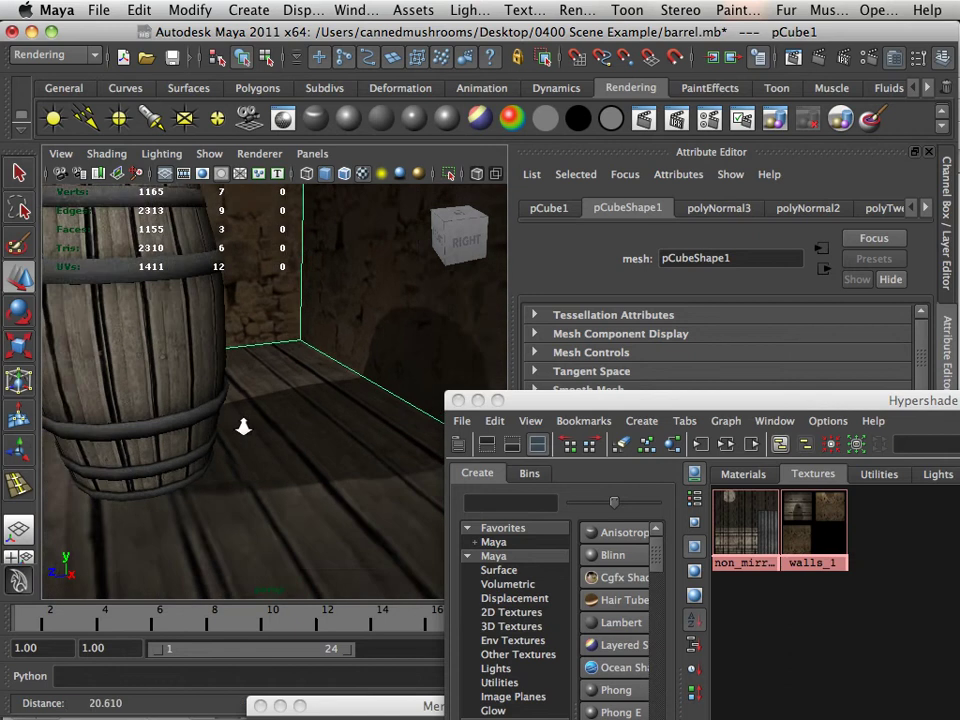
pyautogui.keyDown('alt'); pyautogui.moveTo(242, 420); pyautogui.dragTo(288, 470); pyautogui.keyUp('alt')
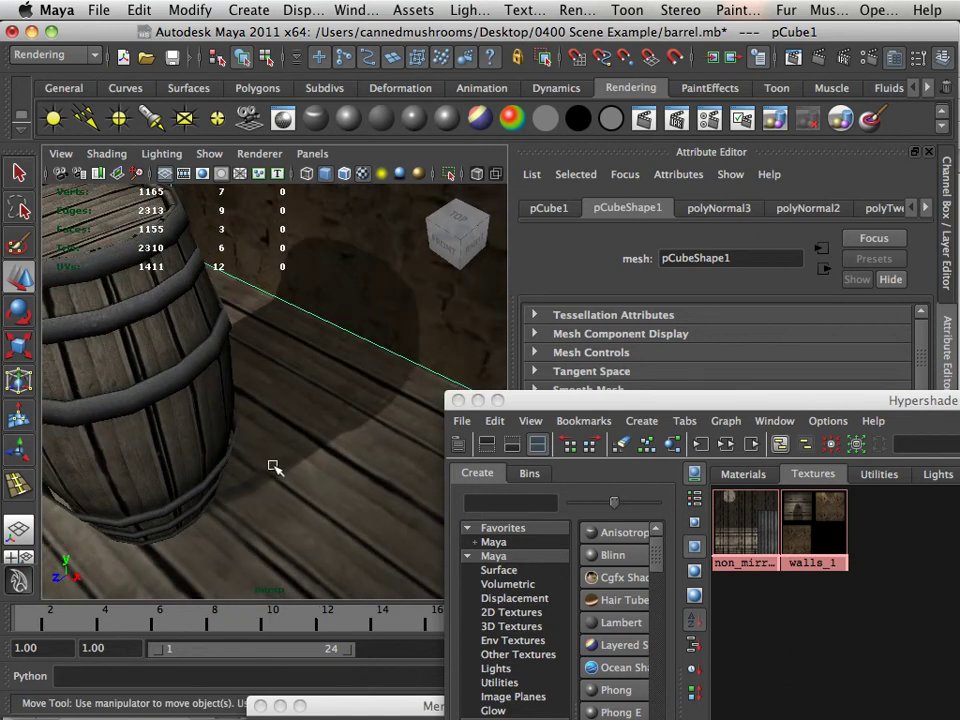
pyautogui.keyDown('alt'); pyautogui.moveTo(290, 470); pyautogui.dragTo(274, 456, button='right'); pyautogui.keyUp('alt')
pyautogui.moveTo(274, 456)
pyautogui.keyDown('alt'); pyautogui.mouseDown()
pyautogui.moveTo(253, 429)
pyautogui.moveTo(261, 459)
pyautogui.moveTo(275, 462)
pyautogui.mouseUp(); pyautogui.keyUp('alt')
# Step: Switch to Photoshop and set the Eraser to a soft round 20 px brush with 0% hardness
pyautogui.moveTo(250, 712)
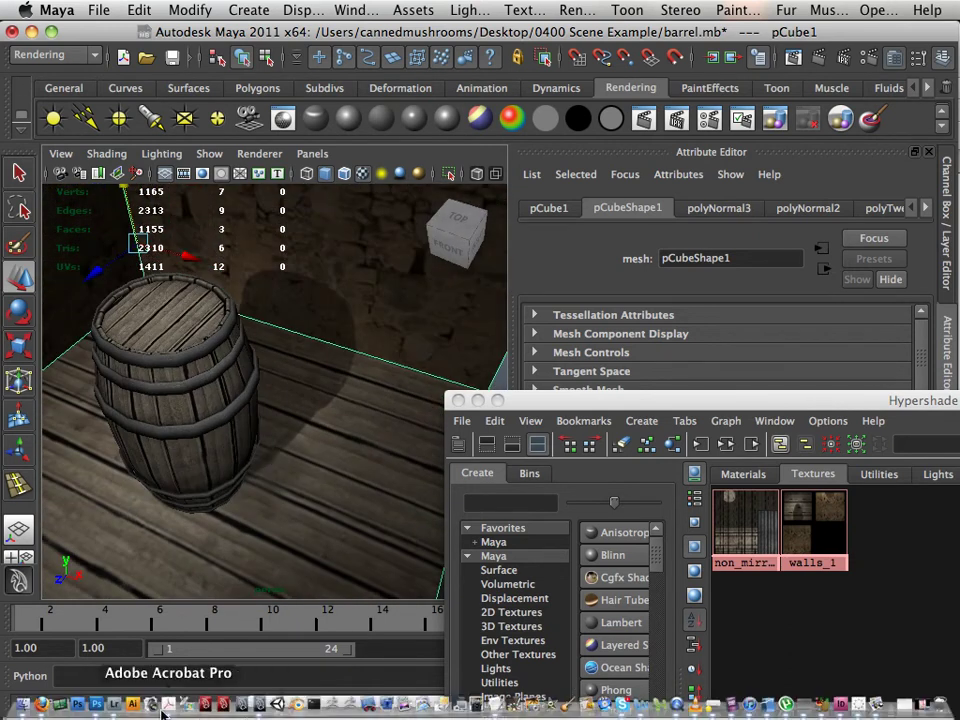
pyautogui.click(96, 705)
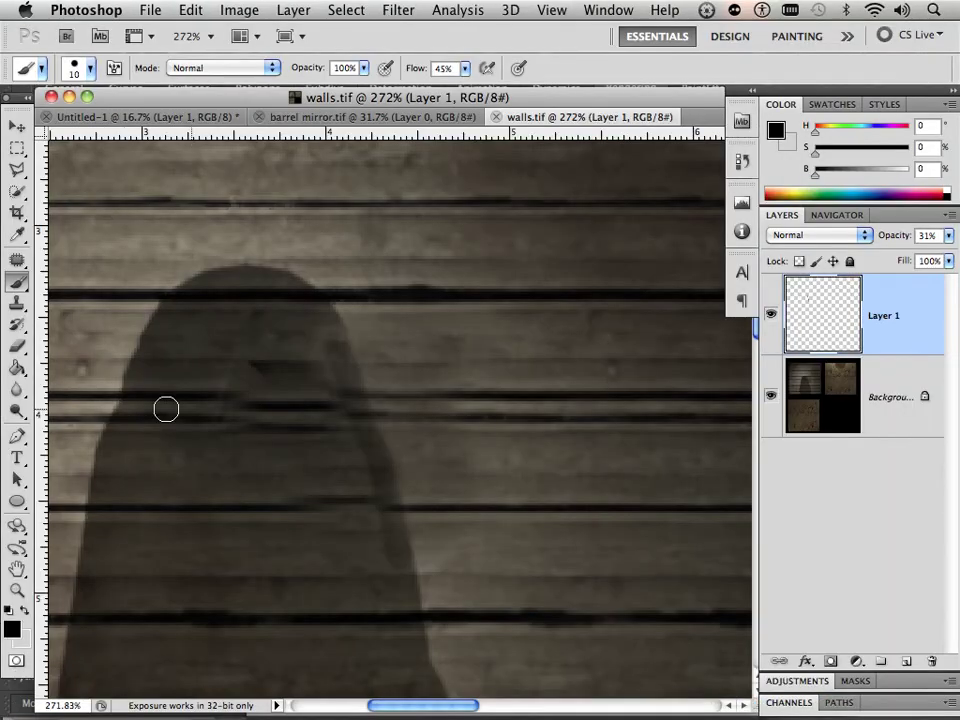
pyautogui.press('e')
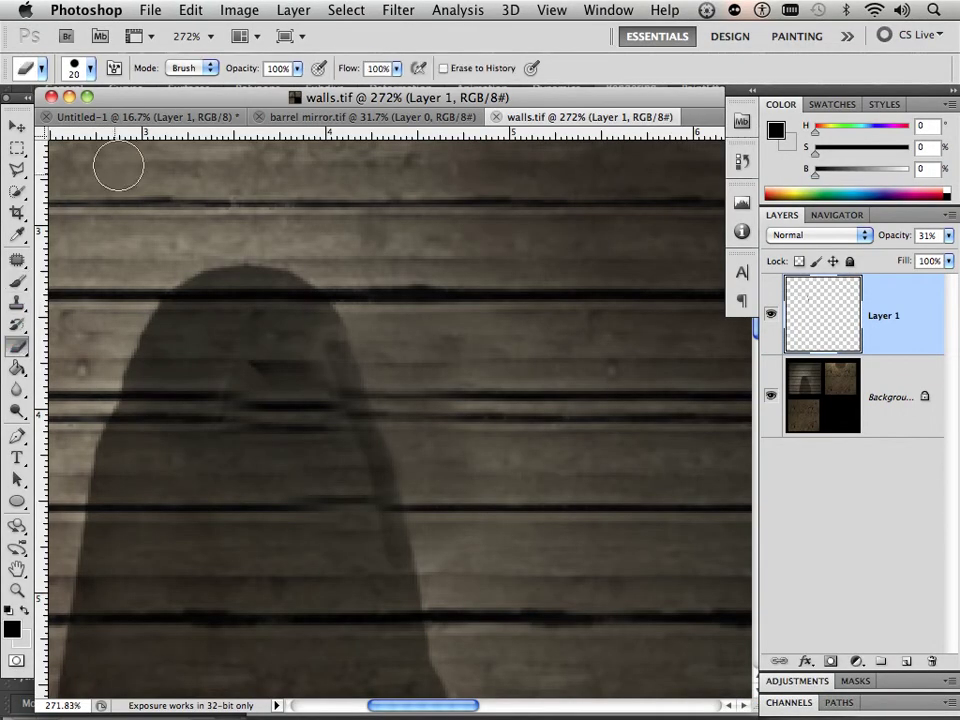
pyautogui.click(90, 70)
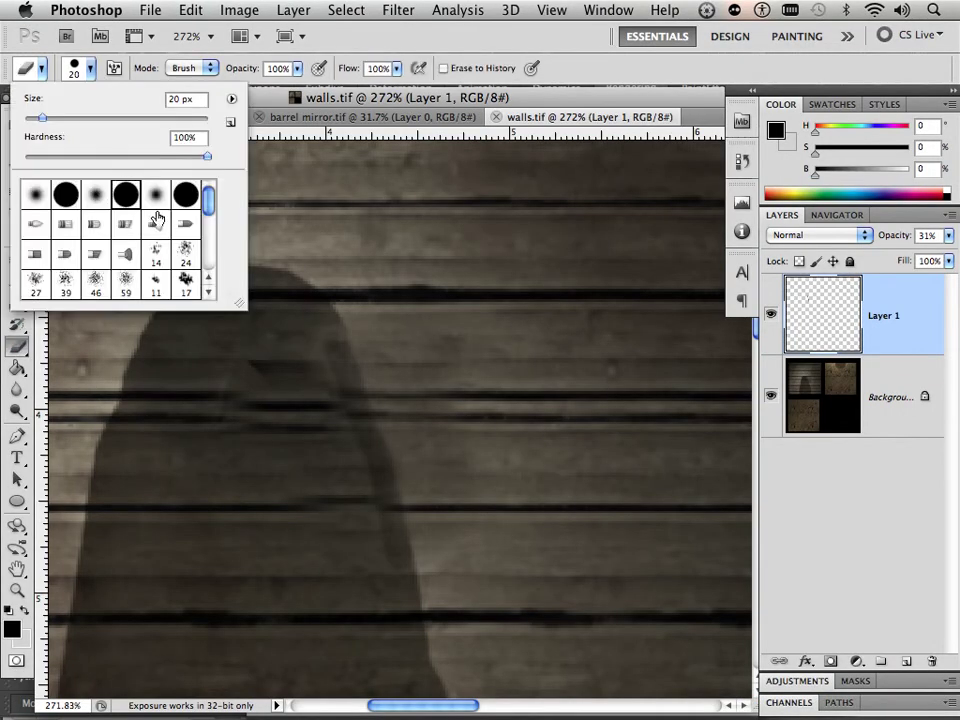
pyautogui.click(156, 194)
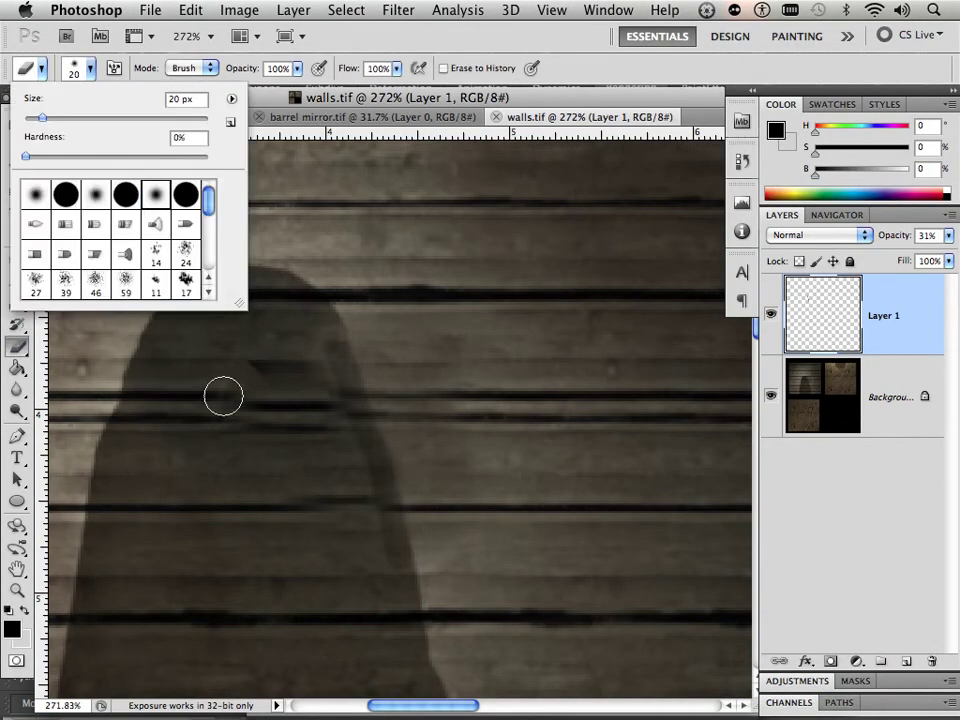
pyautogui.click(272, 559)
# Step: Erase the painted retouching on Layer 1 around the barrel shadow with the soft eraser at 45 px and 25 px, and save walls.tif
pyautogui.press(']')
pyautogui.press(']')
pyautogui.press(']')
pyautogui.press(']')
pyautogui.press(']')
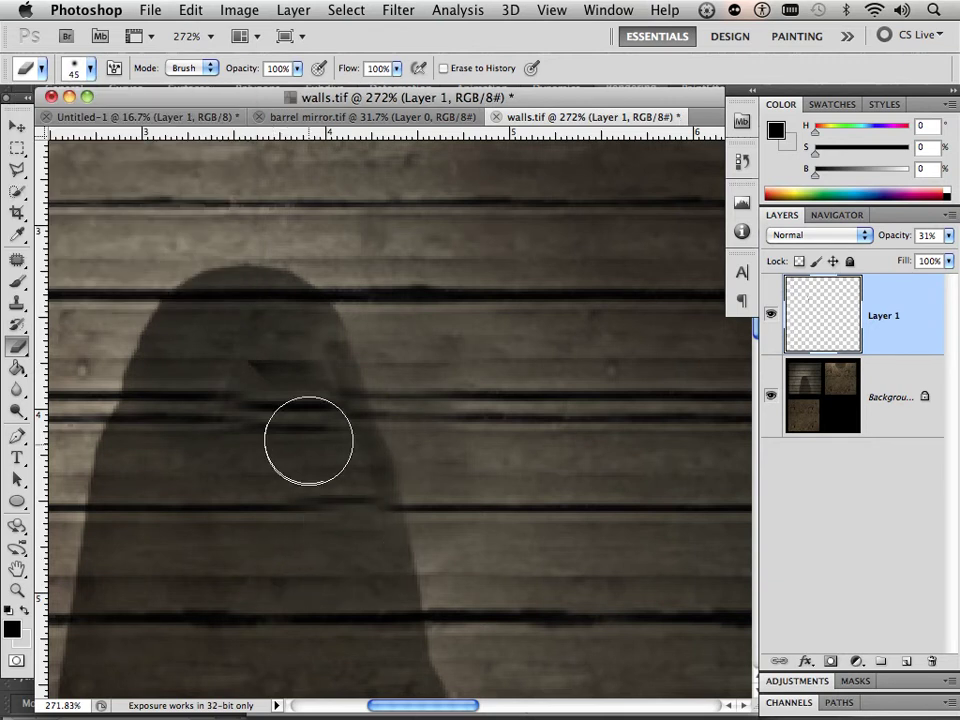
pyautogui.press('[')
pyautogui.press('[')
pyautogui.press('[')
pyautogui.press('[')
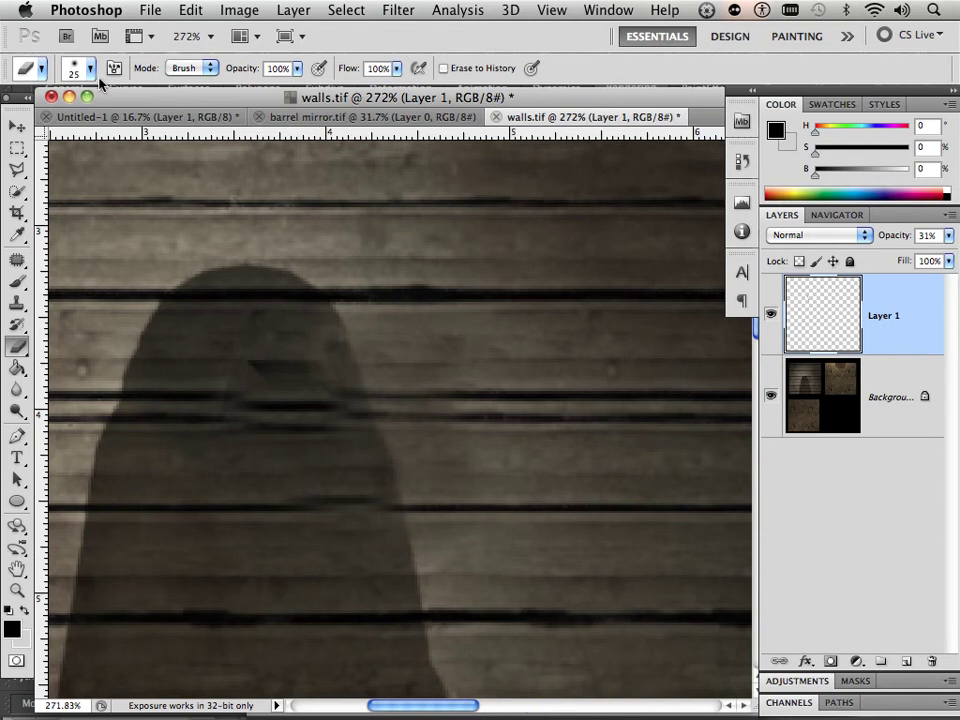
pyautogui.click(150, 10)
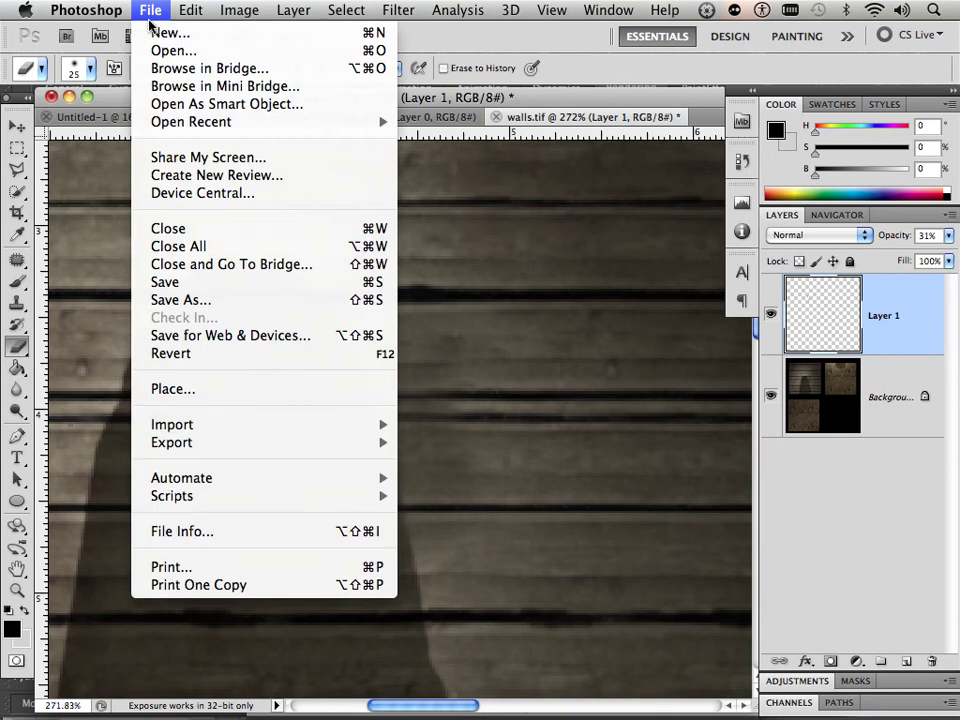
pyautogui.click(206, 282)
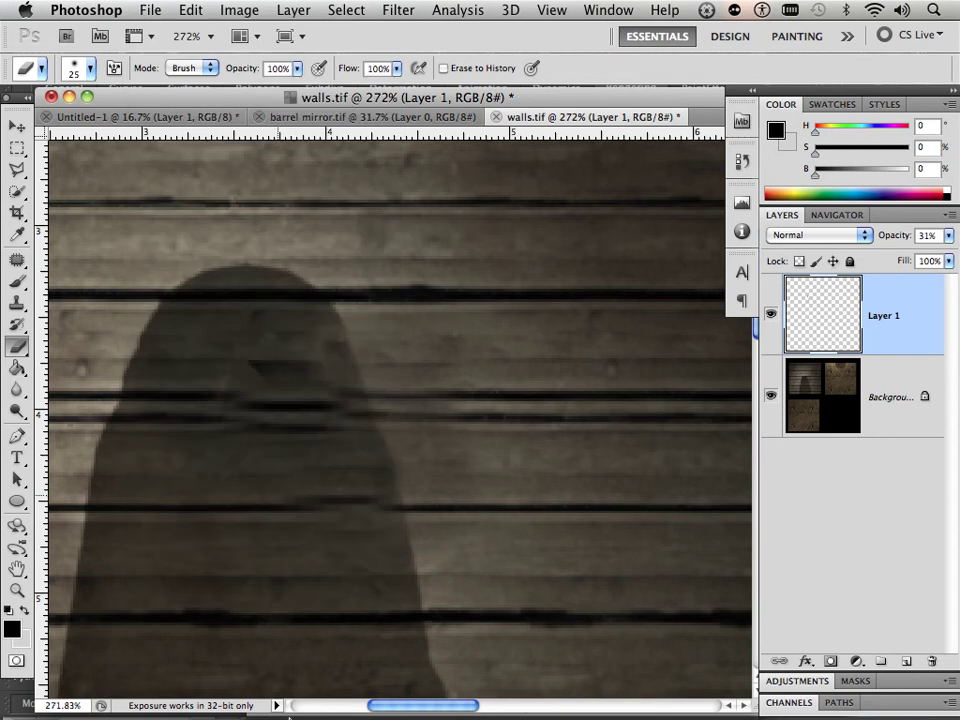
# Step: Switch to Maya and move the Hypershade window clear of the barrel room viewport
pyautogui.moveTo(292, 712)
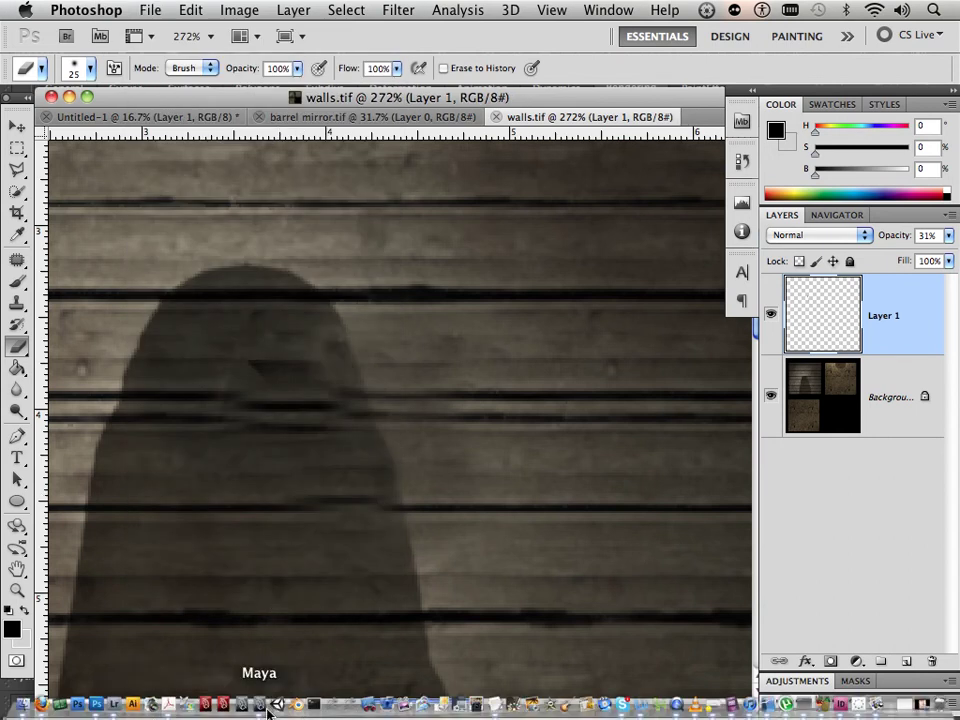
pyautogui.click(268, 712)
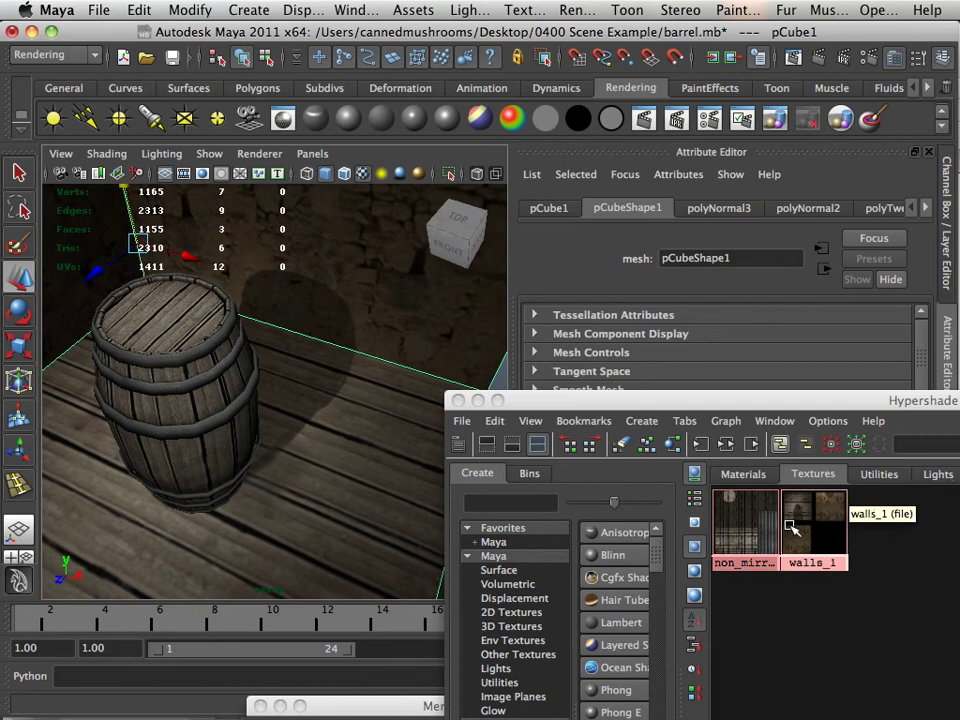
pyautogui.moveTo(664, 403); pyautogui.dragTo(422, 609)
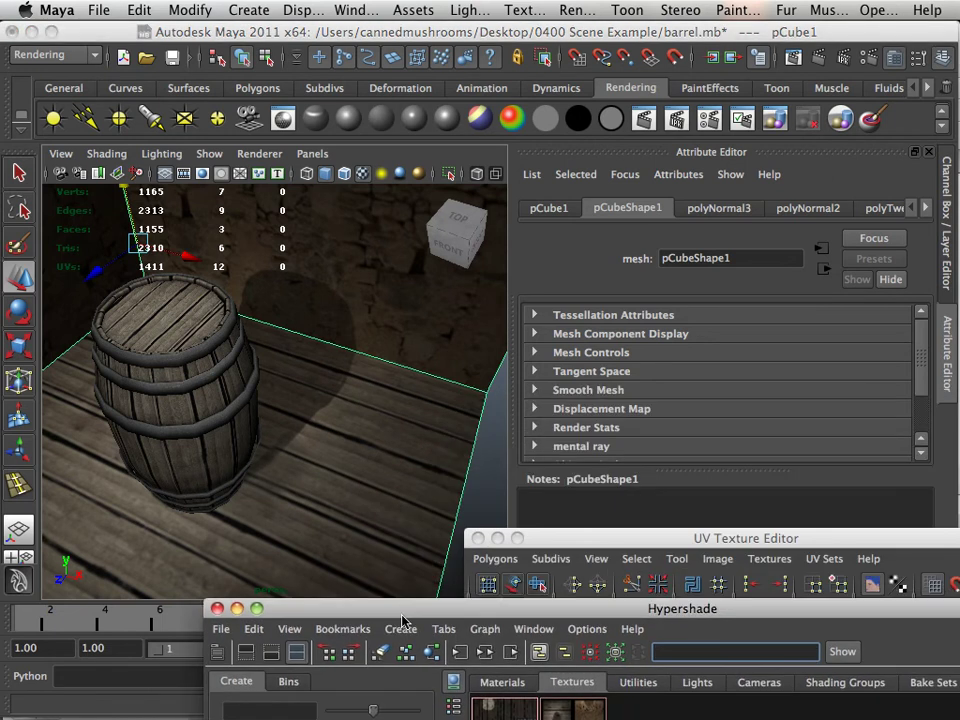
pyautogui.click(373, 522)
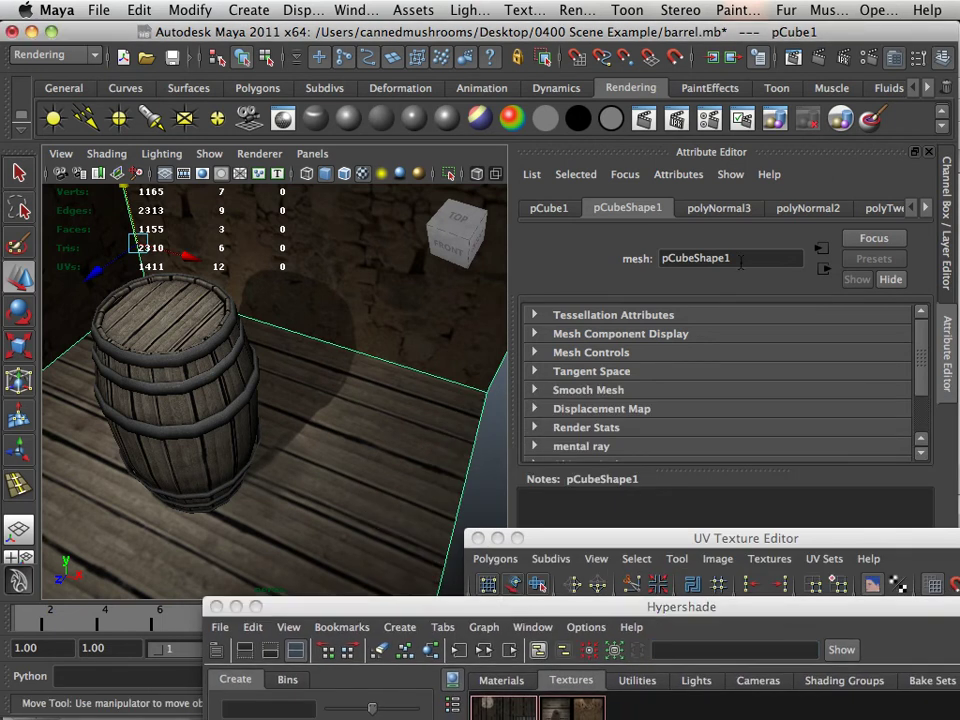
# Step: Show the Walls material's attributes for the selected room mesh and look through its color and transparency settings
pyautogui.click(928, 209)
pyautogui.click(928, 209)
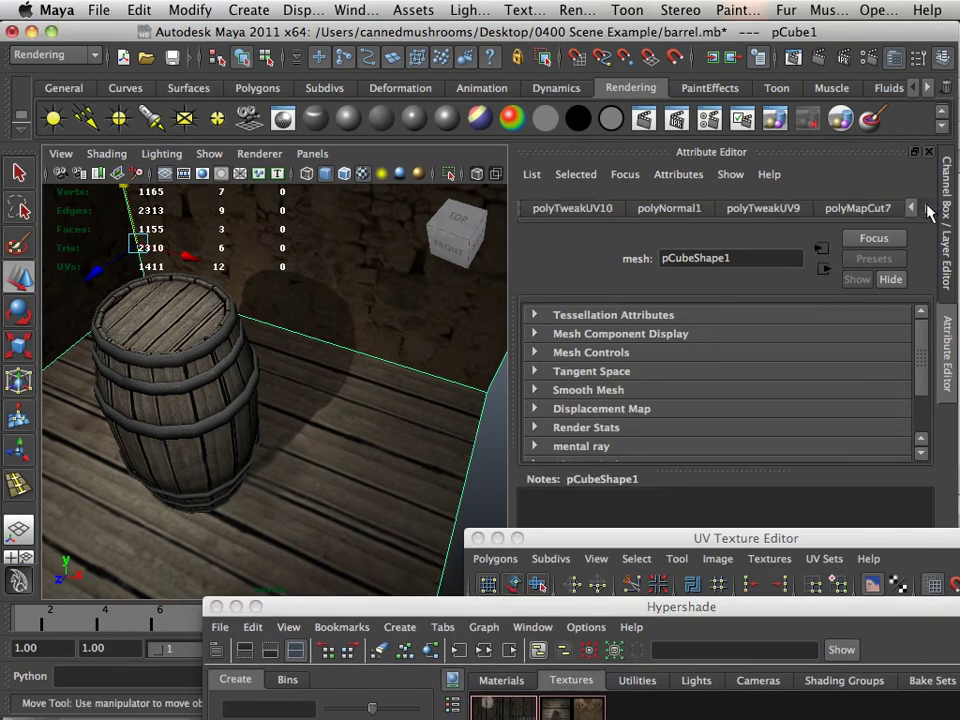
pyautogui.click(928, 209)
pyautogui.click(928, 209)
pyautogui.click(928, 209)
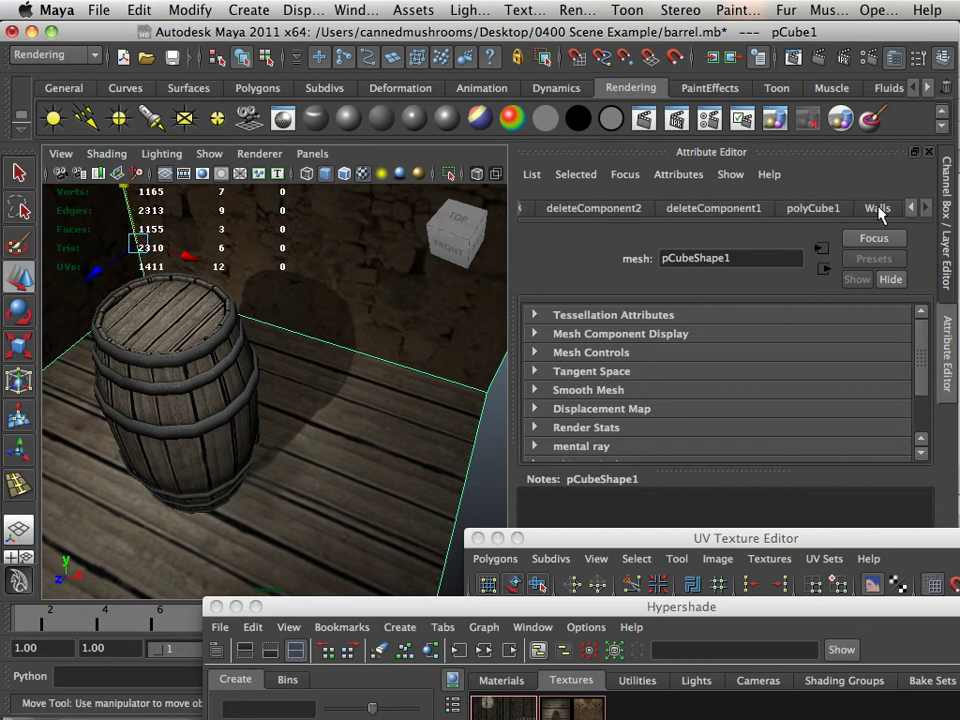
pyautogui.click(878, 209)
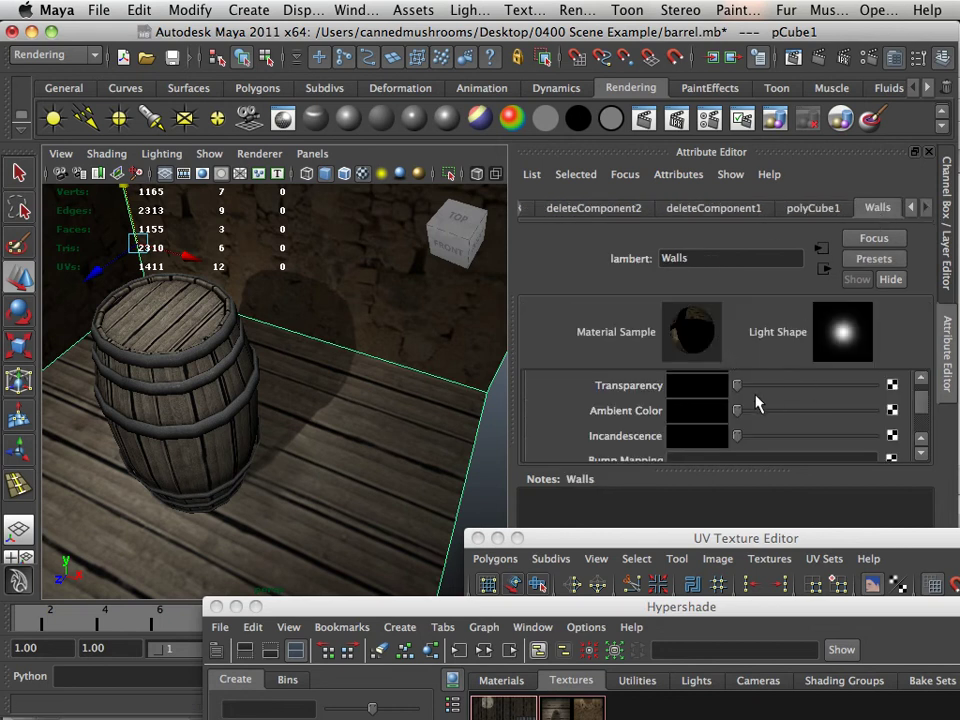
pyautogui.scroll(-3, 924, 405)
pyautogui.scroll(4, 924, 405)
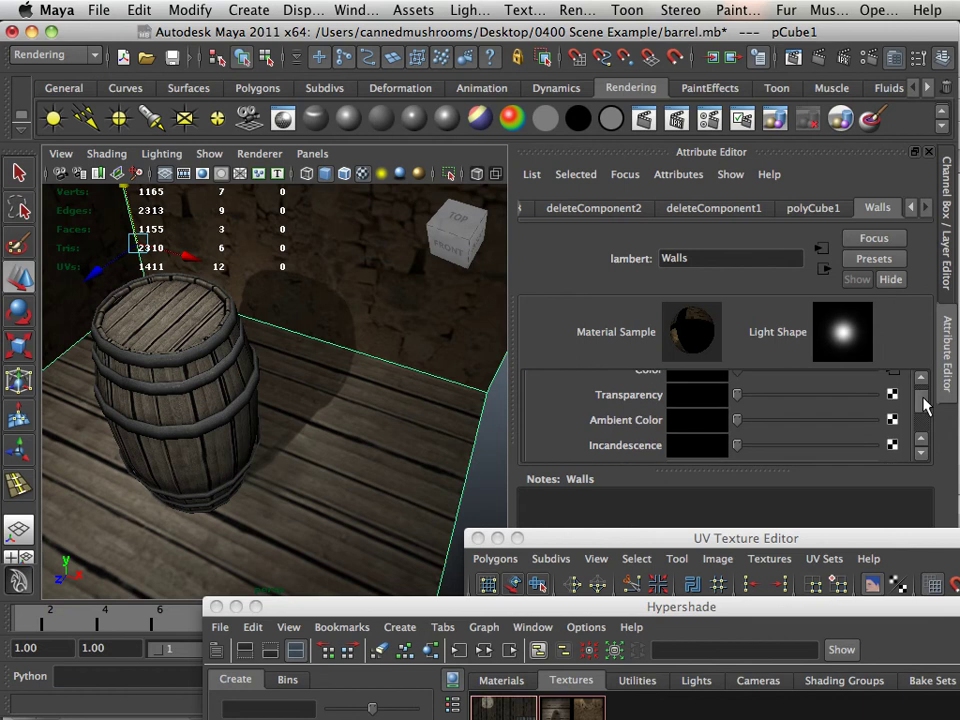
# Step: Show the walls_1 file texture's attributes from the Hypershade, and uncover the viewport again
pyautogui.moveTo(598, 607); pyautogui.dragTo(486, 470)
pyautogui.click(460, 598)
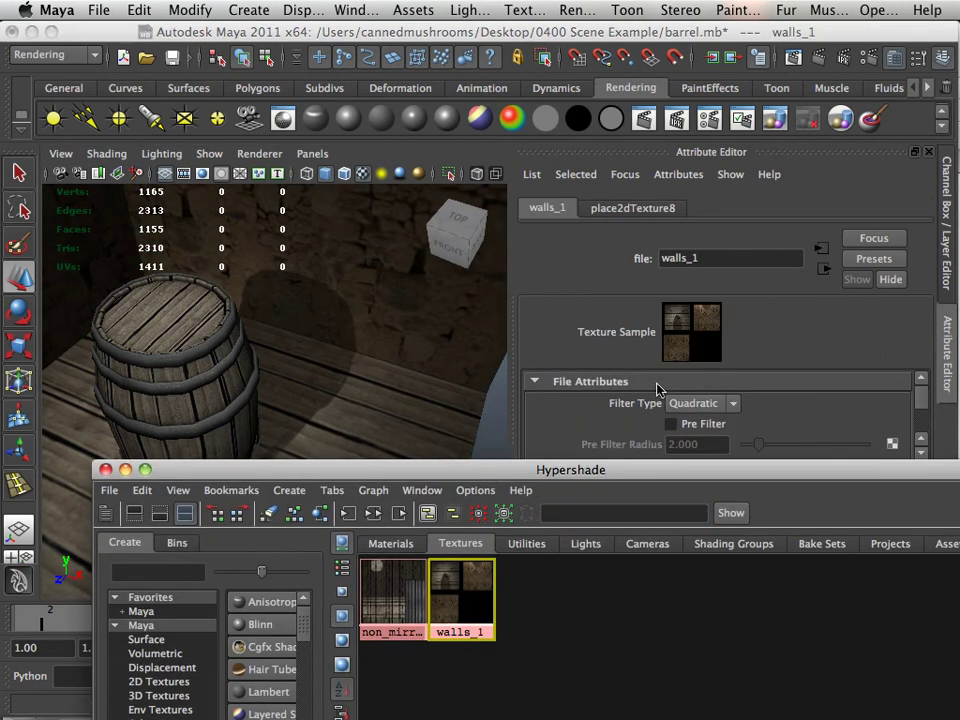
pyautogui.click(683, 360)
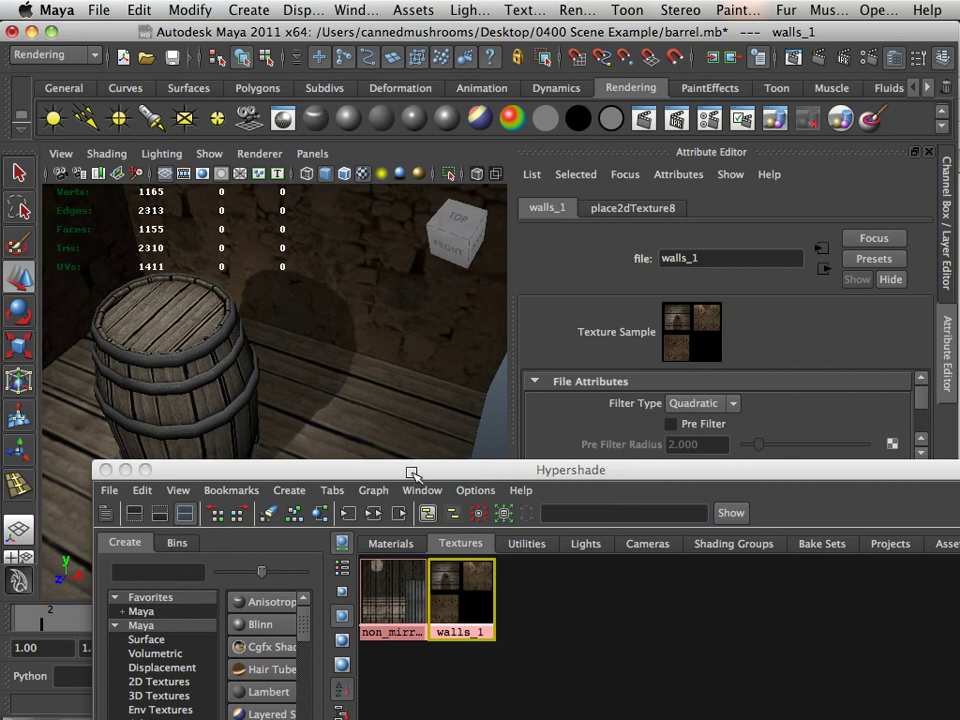
pyautogui.moveTo(412, 472); pyautogui.dragTo(450, 535)
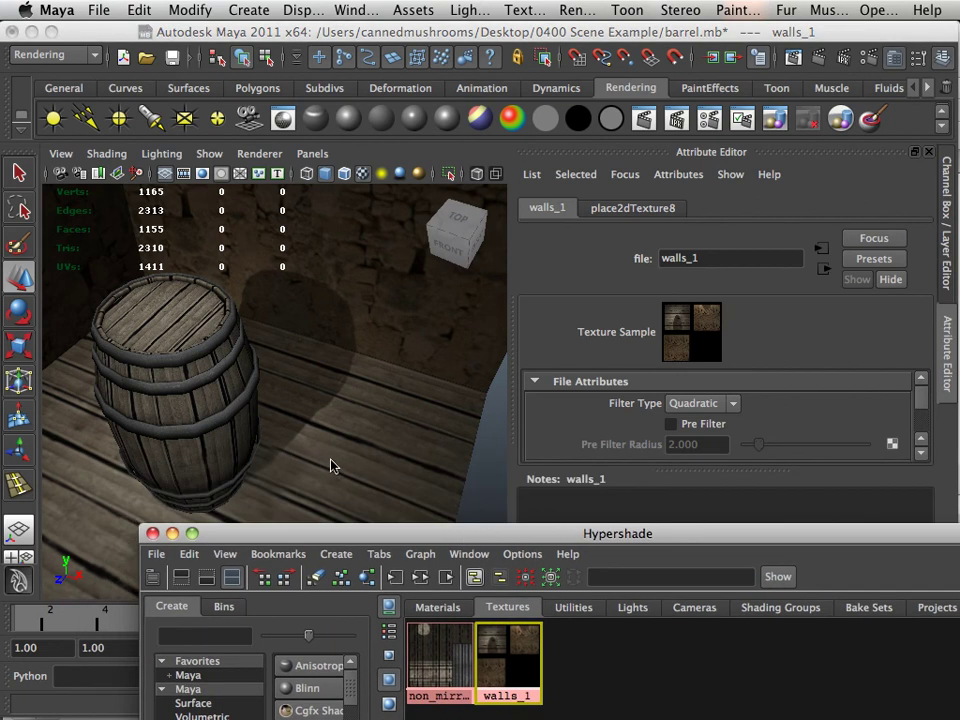
# Step: Select the room mesh and inspect the textured walls, floor and baked barrel shadow from several angles and distances
pyautogui.keyDown('alt'); pyautogui.moveTo(333, 465); pyautogui.dragTo(366, 435); pyautogui.keyUp('alt')
pyautogui.keyDown('alt'); pyautogui.moveTo(366, 435); pyautogui.dragTo(265, 395, button='right'); pyautogui.keyUp('alt')
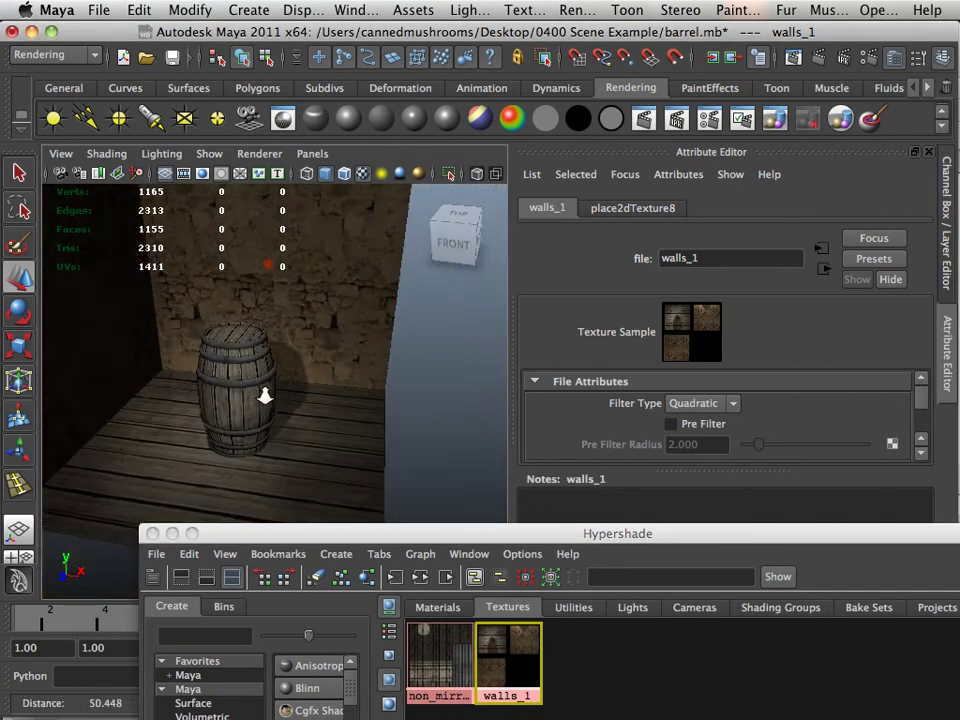
pyautogui.keyDown('alt'); pyautogui.moveTo(265, 395); pyautogui.dragTo(323, 385); pyautogui.keyUp('alt')
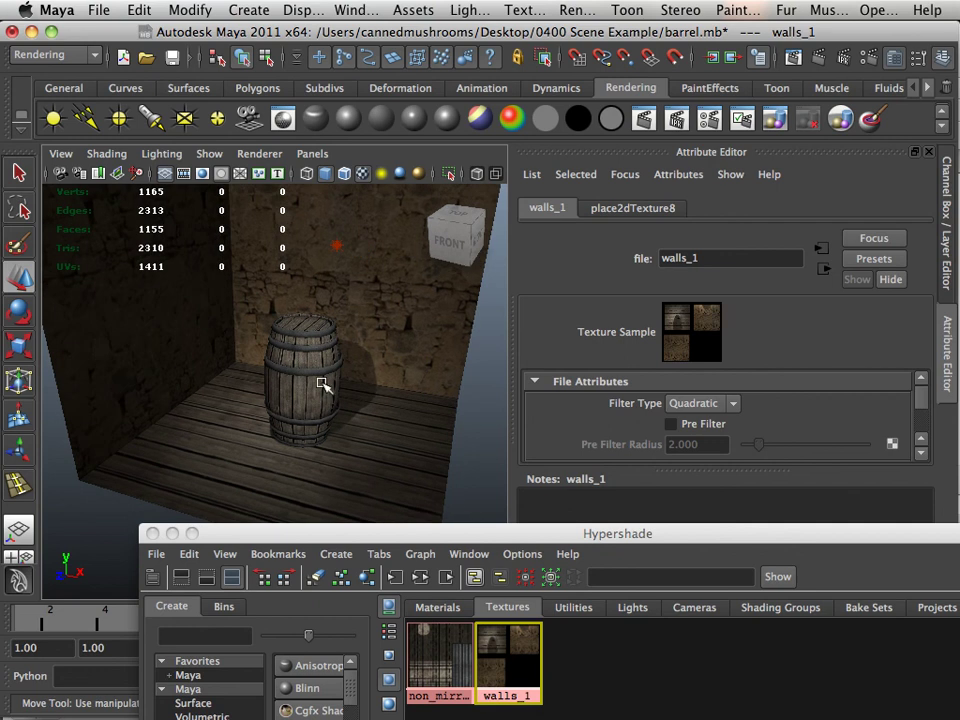
pyautogui.click(418, 408)
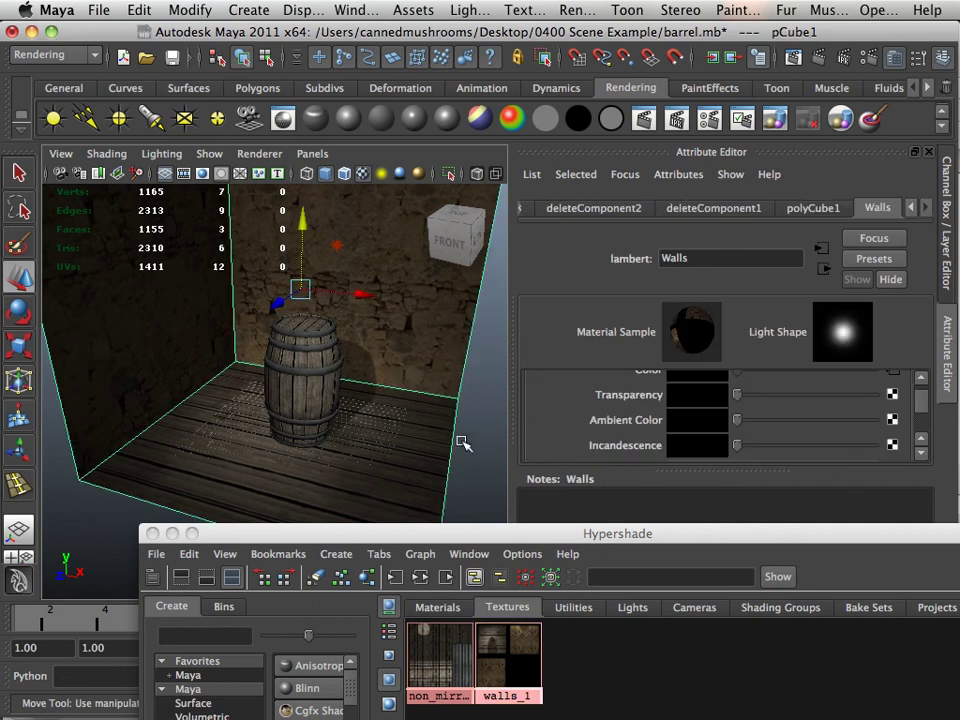
pyautogui.keyDown('alt'); pyautogui.moveTo(405, 413); pyautogui.dragTo(401, 400, button='right'); pyautogui.keyUp('alt')
pyautogui.keyDown('alt'); pyautogui.moveTo(401, 400); pyautogui.dragTo(350, 405); pyautogui.keyUp('alt')
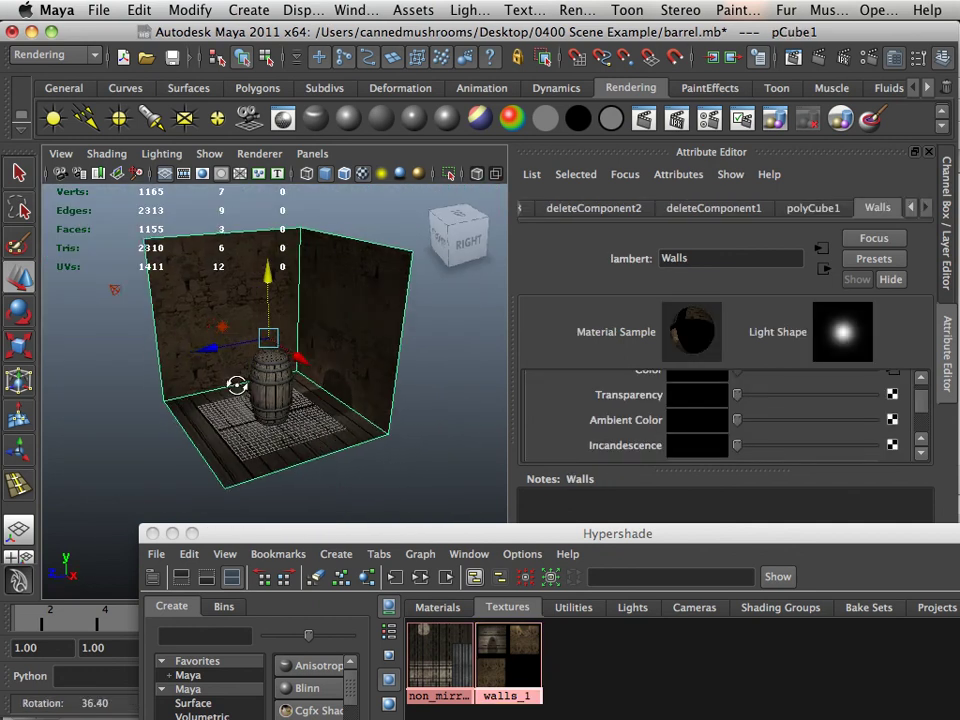
pyautogui.keyDown('alt'); pyautogui.moveTo(350, 405); pyautogui.dragTo(300, 400, button='right'); pyautogui.keyUp('alt')
pyautogui.keyDown('alt'); pyautogui.moveTo(300, 400); pyautogui.dragTo(420, 418); pyautogui.keyUp('alt')
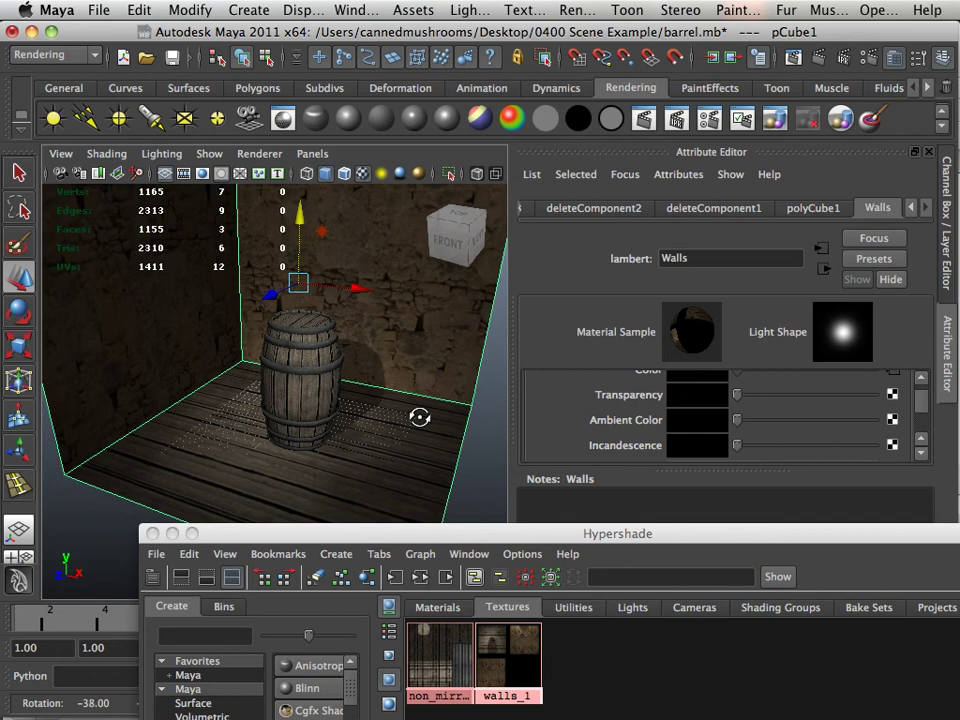
pyautogui.keyDown('alt'); pyautogui.moveTo(377, 369); pyautogui.dragTo(328, 383, button='right'); pyautogui.keyUp('alt')
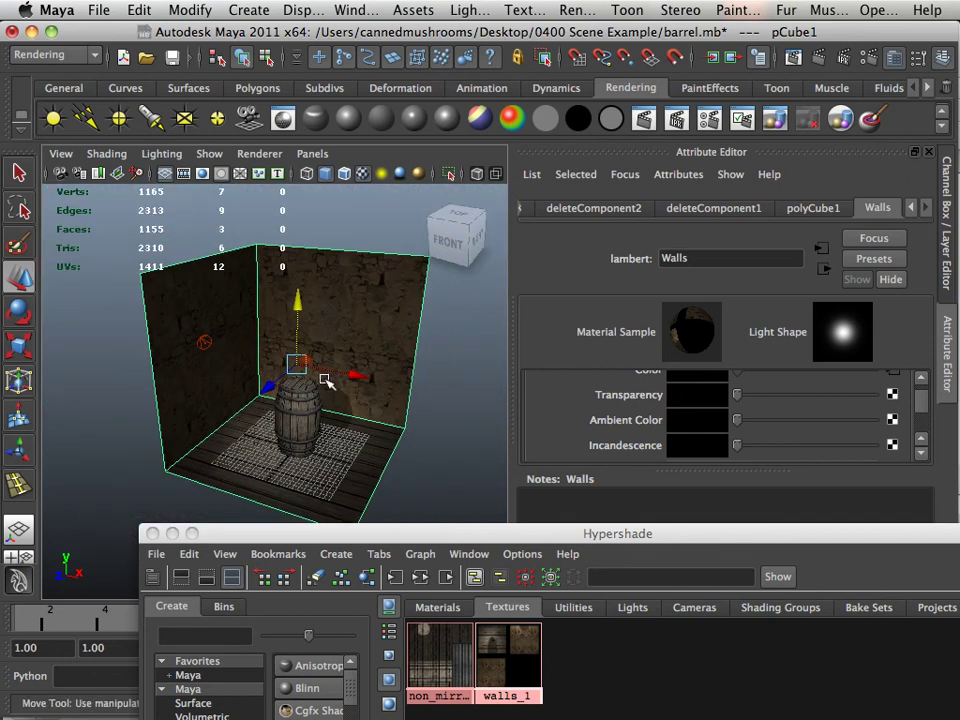